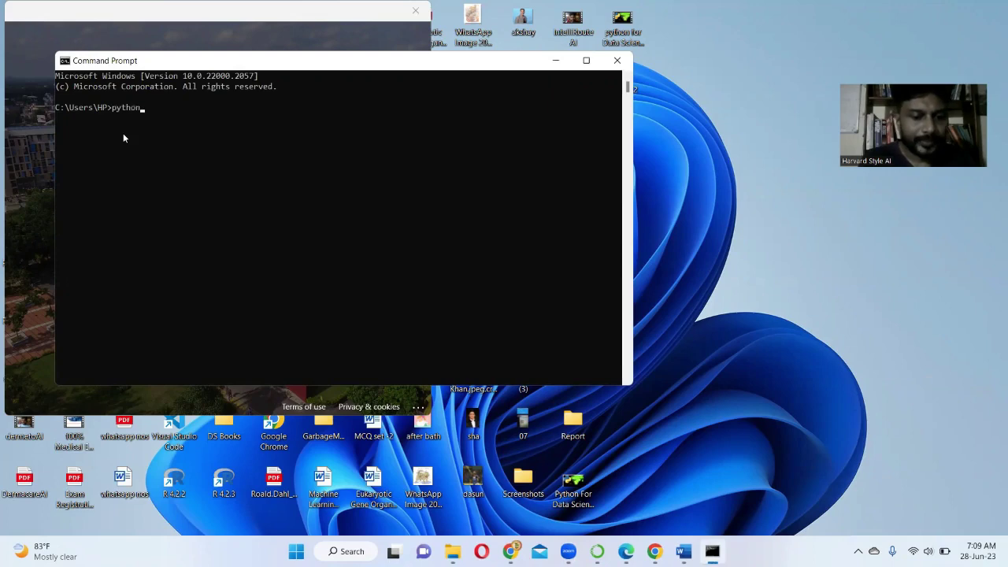
- Check the installed Python version by running python -- version and python --version
{"action": "type", "text": "versio"}
{"action": "type", "text": "n"}
{"action": "key", "text": "Return"}
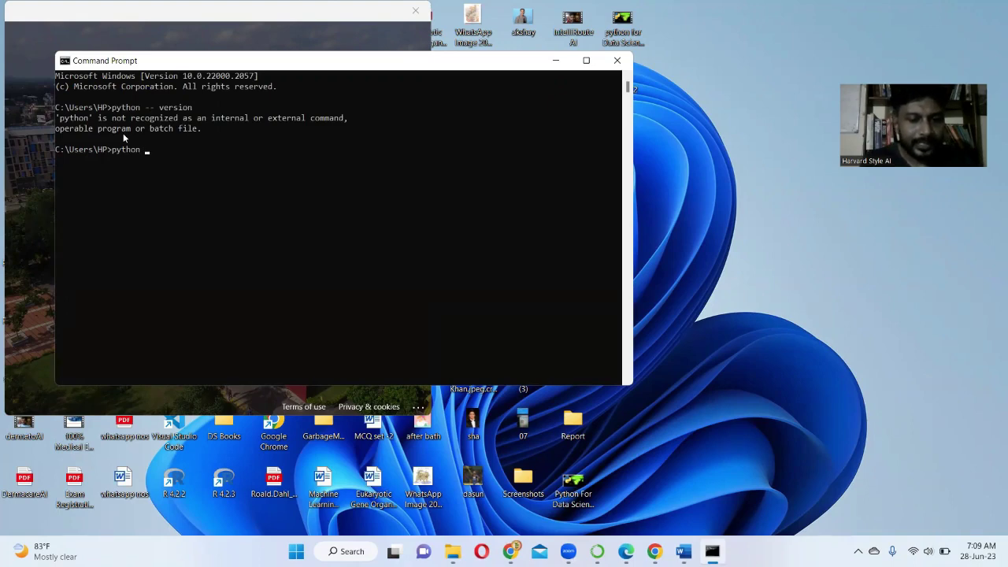
{"action": "type", "text": "version"}
{"action": "key", "text": "Return"}
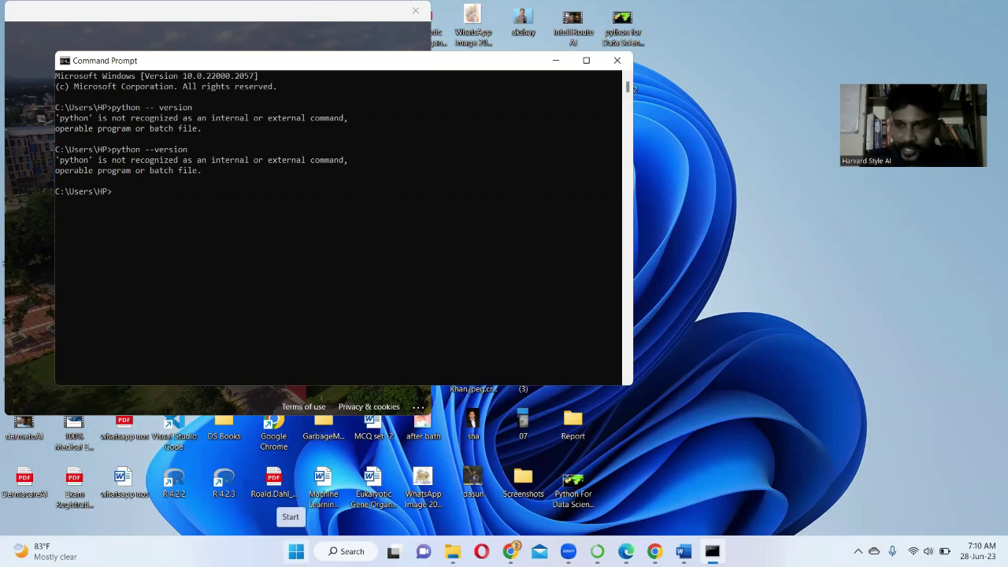
- Open the system's Environment Variables dialog from System Properties, with the Command Prompt window minimized
{"action": "left_click", "coordinate": [297, 551]}
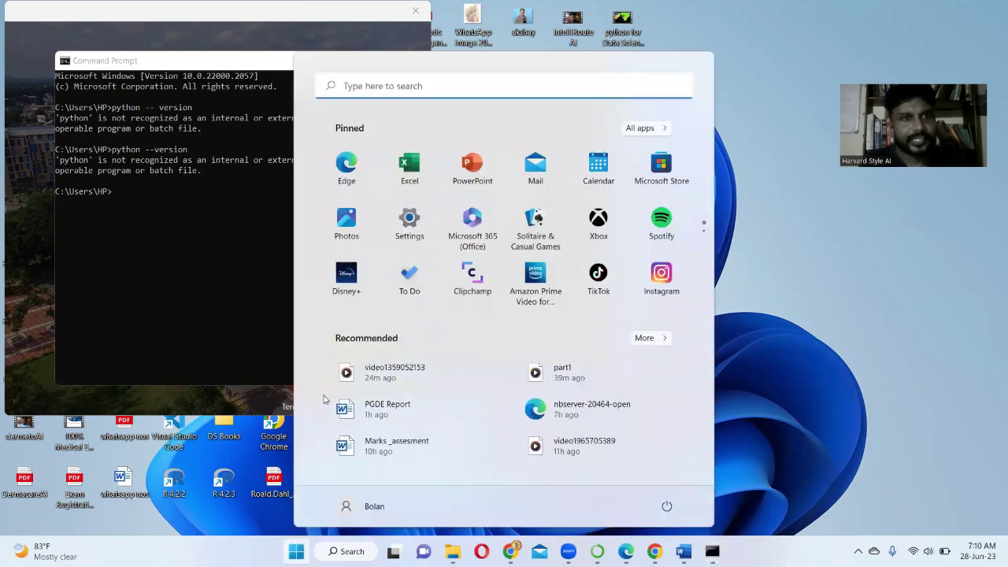
{"action": "type", "text": "env"}
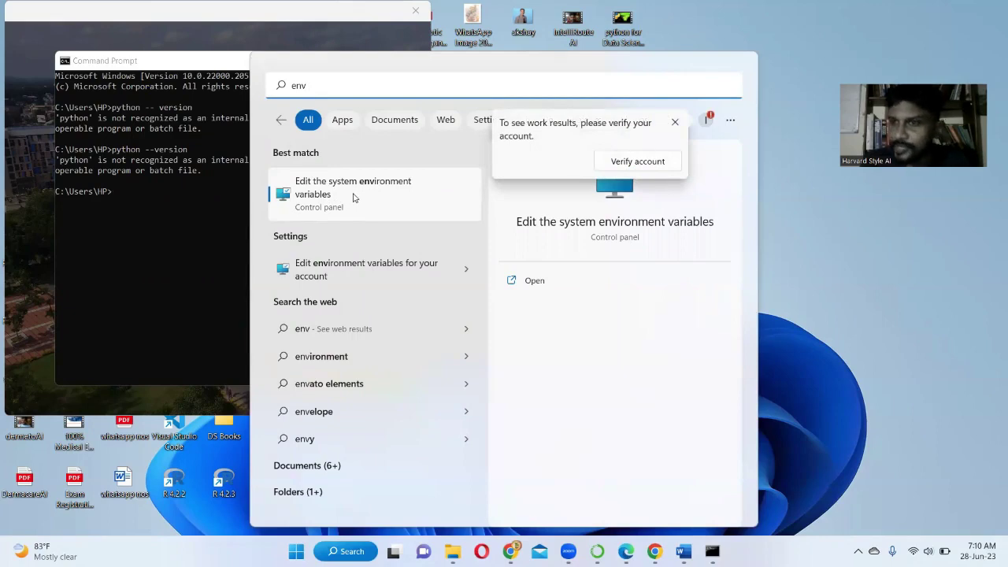
{"action": "left_click", "coordinate": [353, 195]}
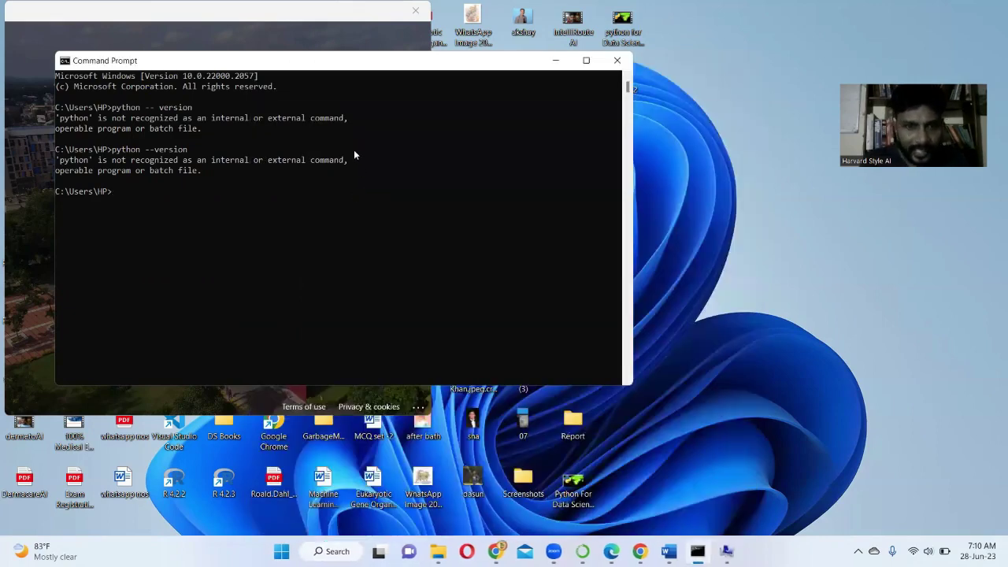
{"action": "left_click", "coordinate": [555, 60]}
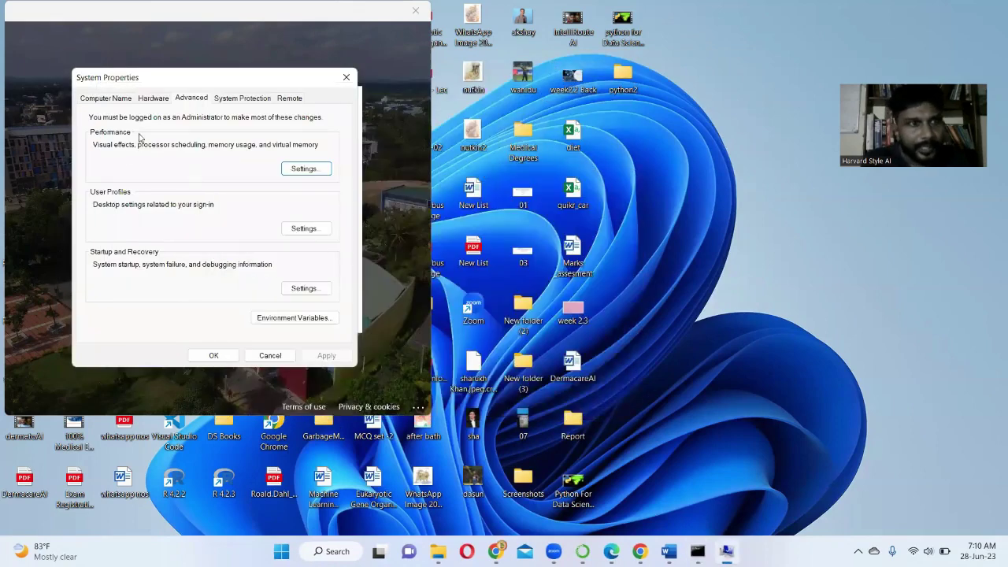
{"action": "left_click", "coordinate": [294, 319]}
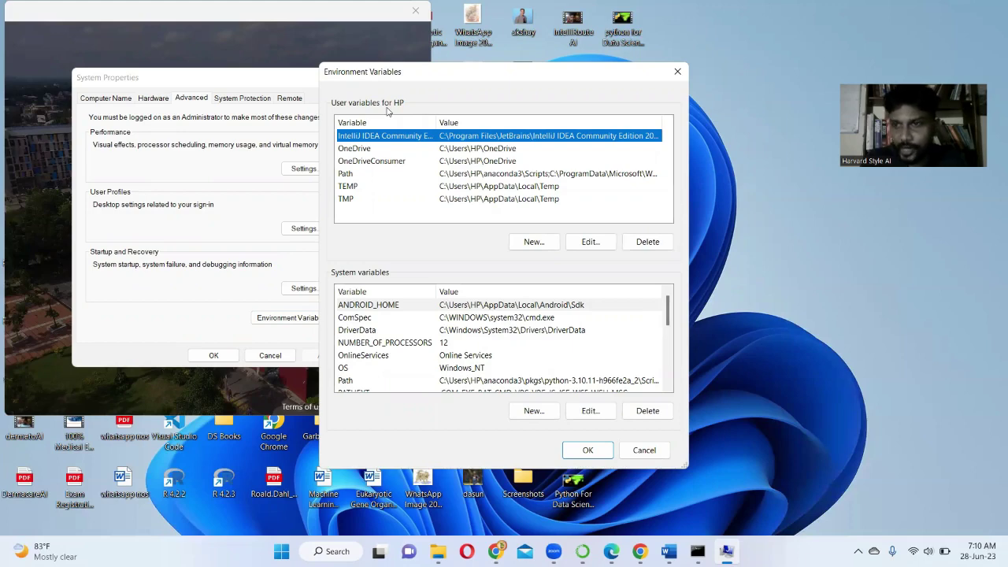
- Search the installed apps for anaconda and open Anaconda Prompt (anaconda3)
{"action": "left_click", "coordinate": [282, 551]}
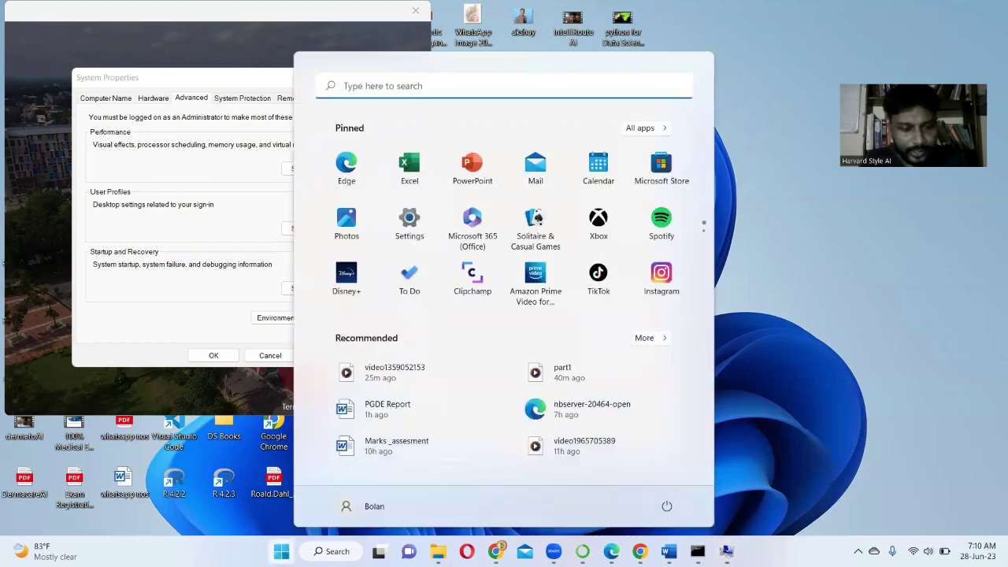
{"action": "type", "text": "anaco"}
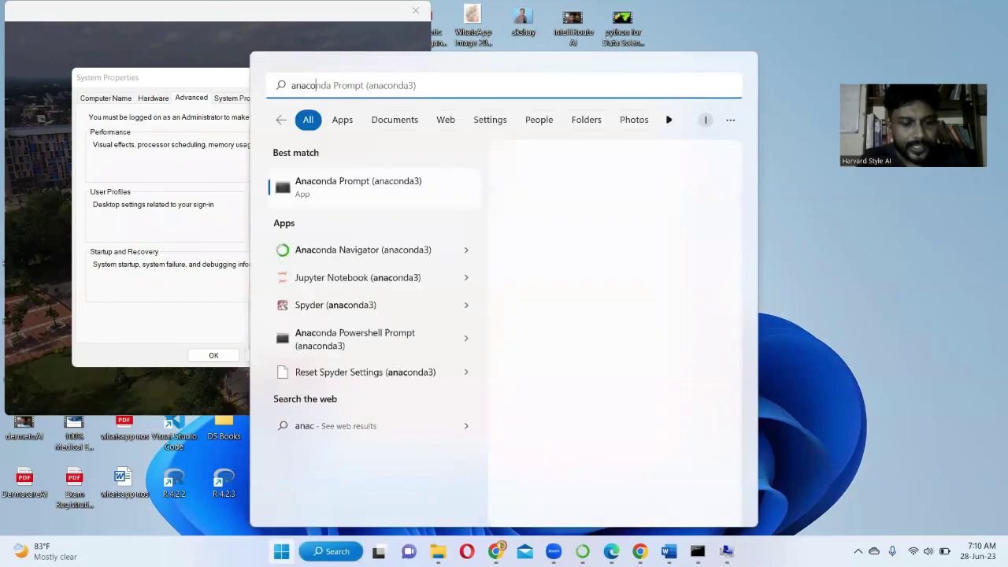
{"action": "type", "text": "nda"}
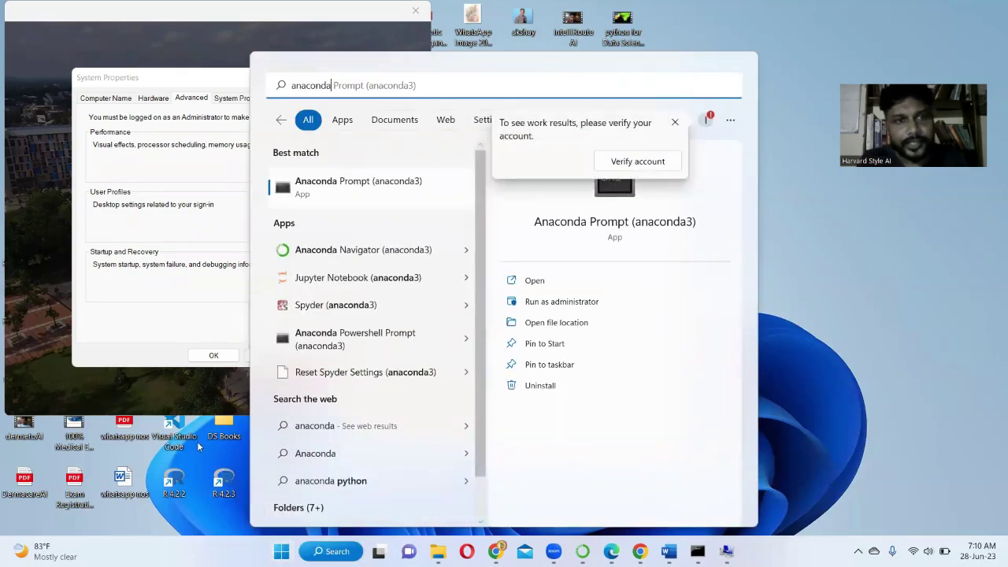
{"action": "left_click", "coordinate": [309, 184]}
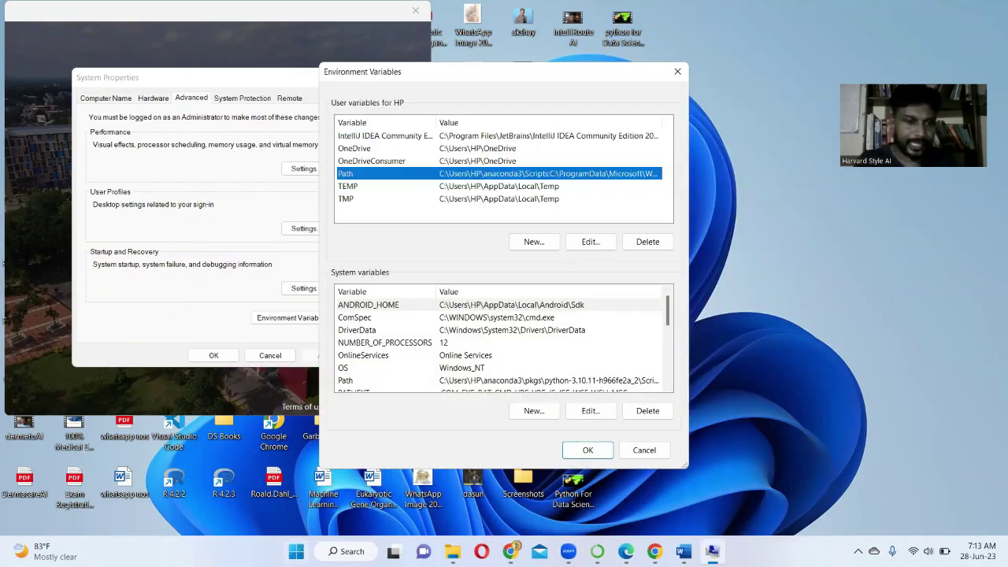
{"action": "left_click", "coordinate": [295, 551]}
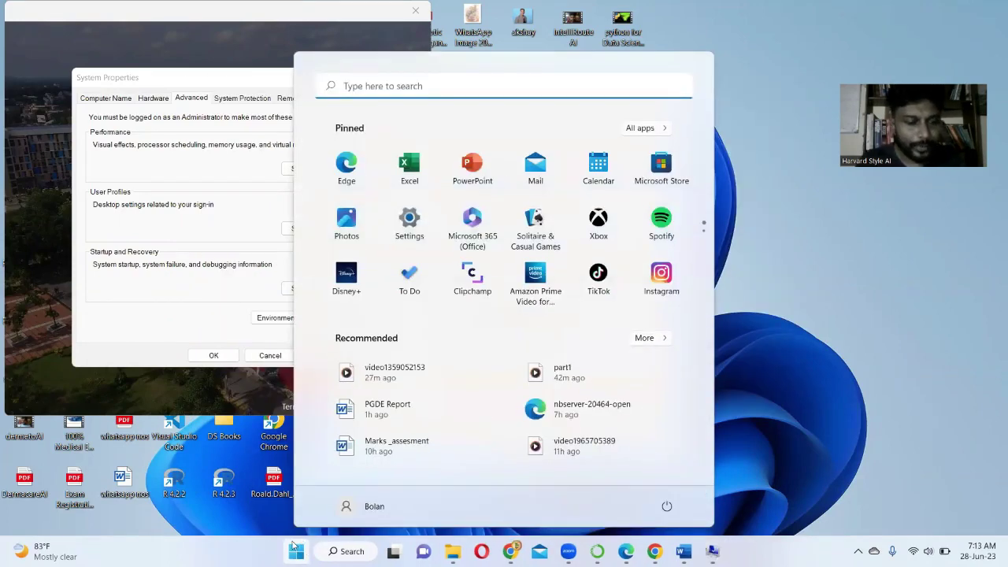
{"action": "type", "text": "anaco"}
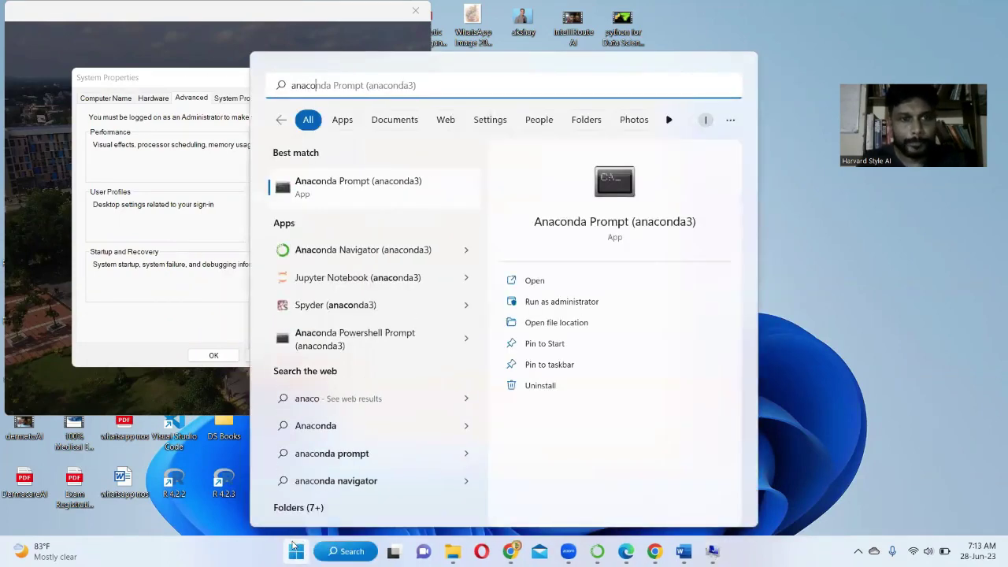
{"action": "left_click", "coordinate": [403, 180]}
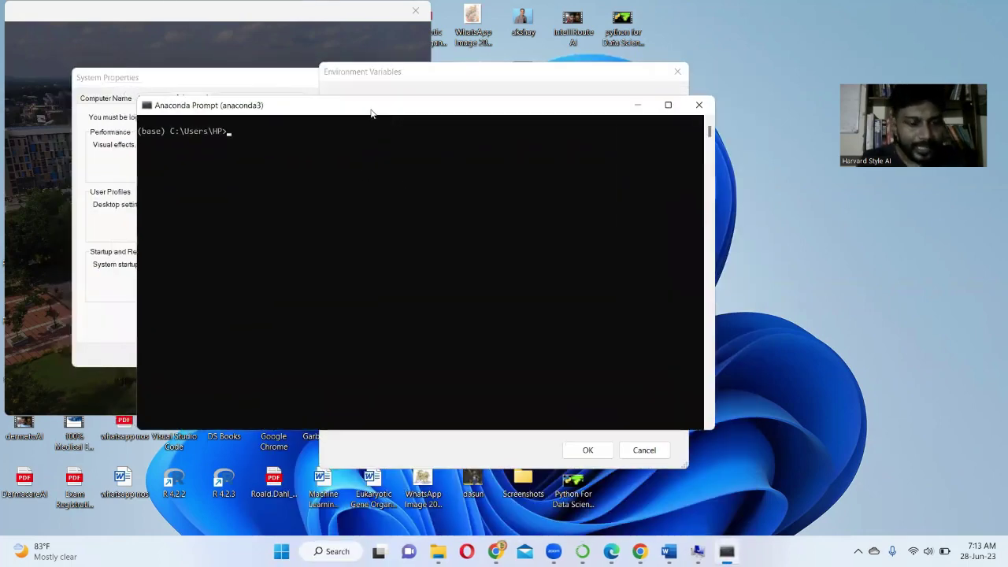
- Search the user folder and its subfolders for the Python executable with dir /s python.exe
{"action": "type", "text": "dir"}
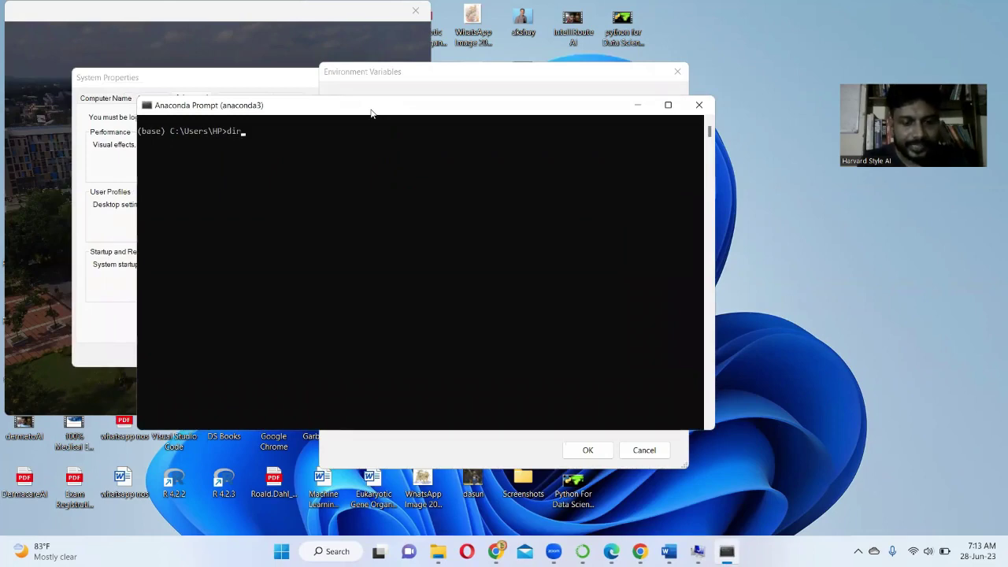
{"action": "type", "text": " /s"}
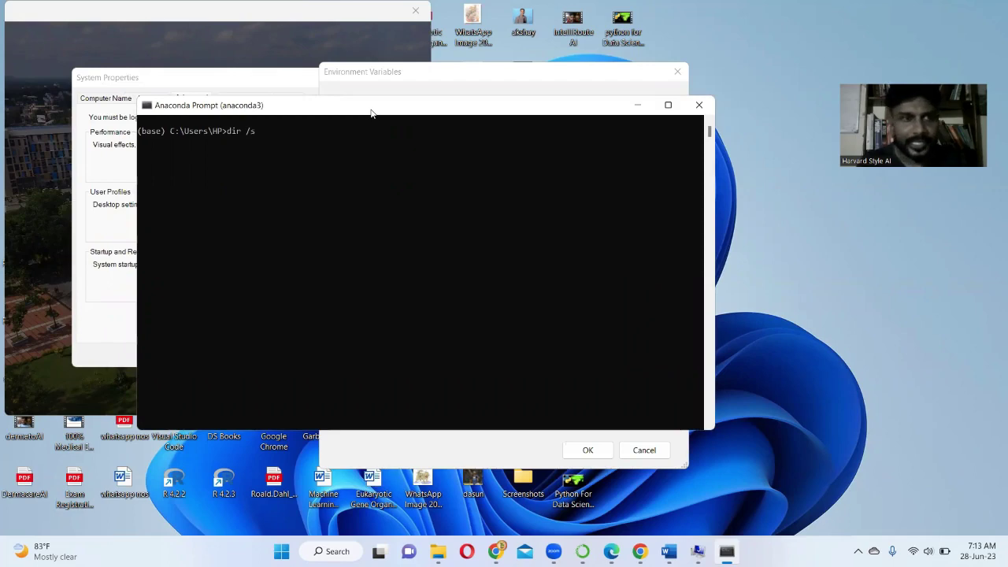
{"action": "type", "text": " p"}
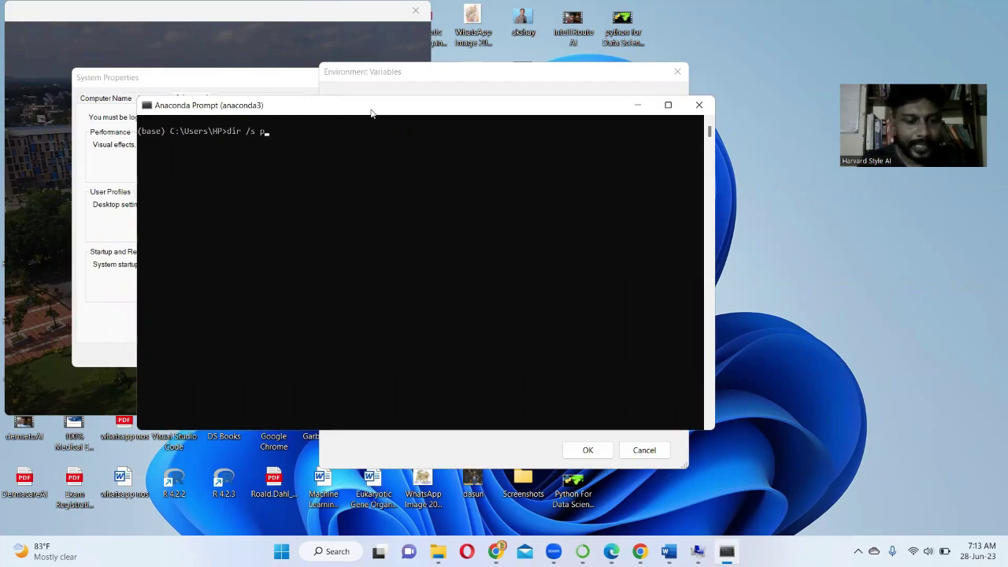
{"action": "type", "text": "ython.exe"}
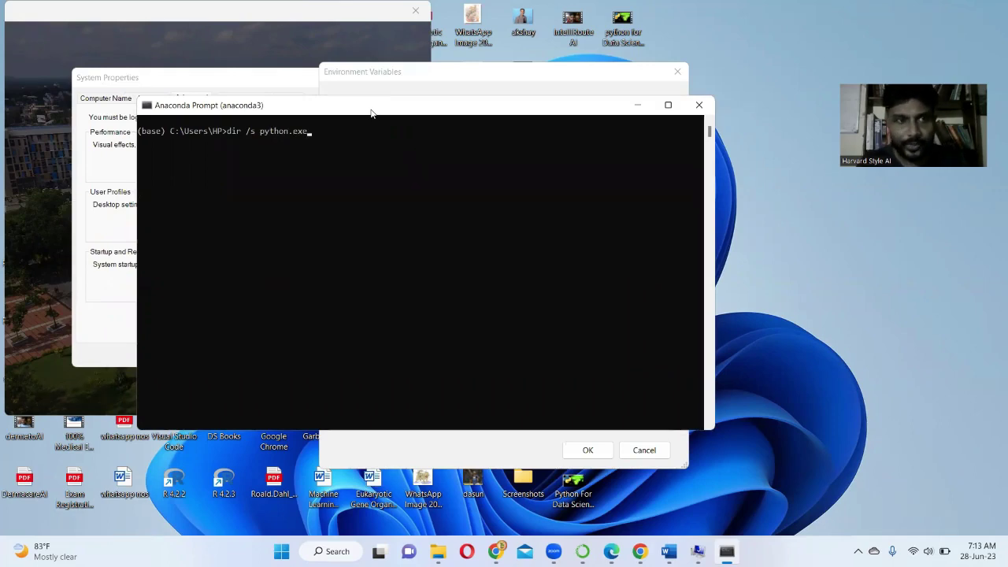
{"action": "key", "text": "Return"}
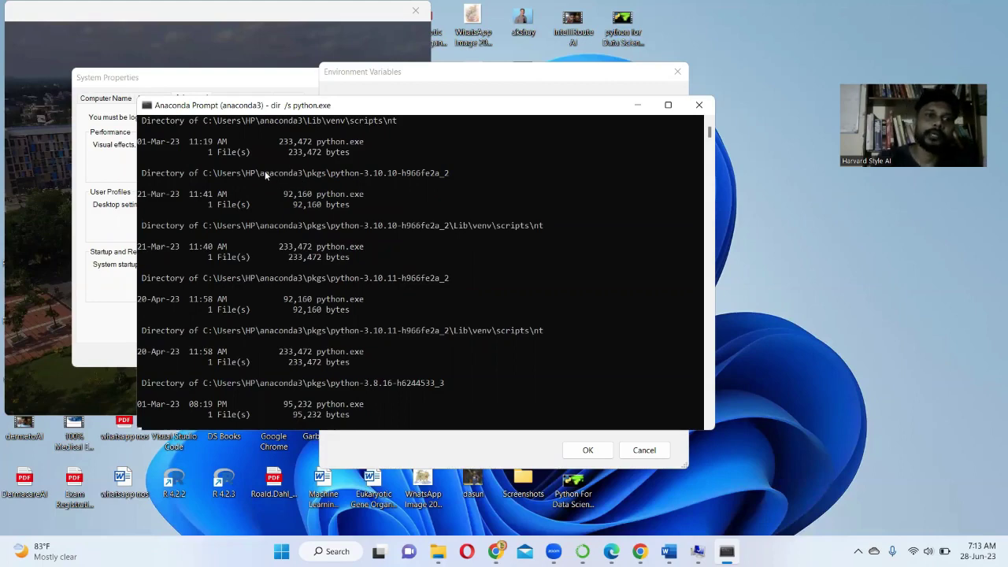
- Examine the directory paths listed for python.exe, especially those under the anaconda3 folder
{"action": "scroll", "coordinate": [322, 182], "scroll_direction": "up", "scroll_amount": 1}
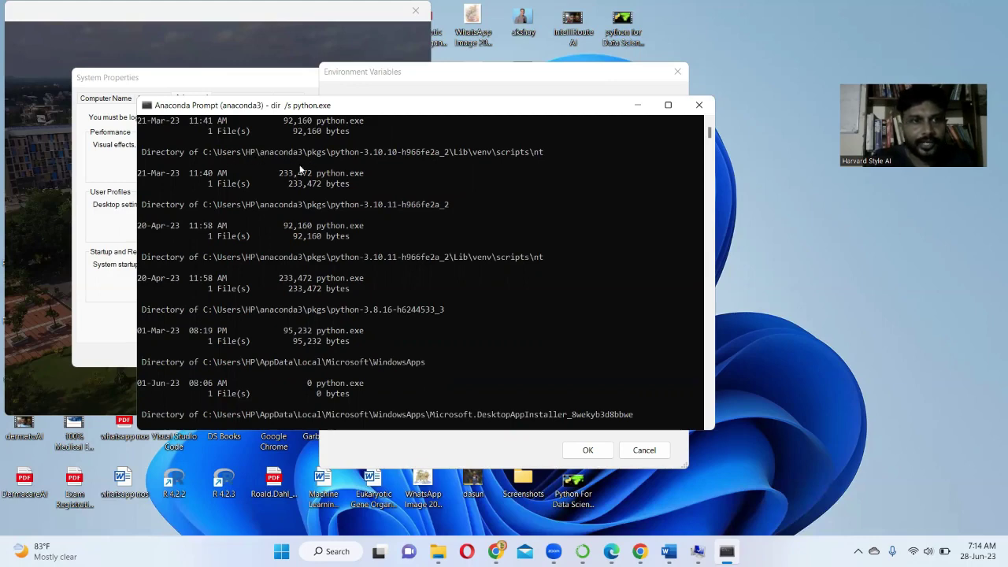
{"action": "scroll", "coordinate": [294, 166], "scroll_direction": "up", "scroll_amount": 3}
{"action": "scroll", "coordinate": [276, 175], "scroll_direction": "up", "scroll_amount": 2}
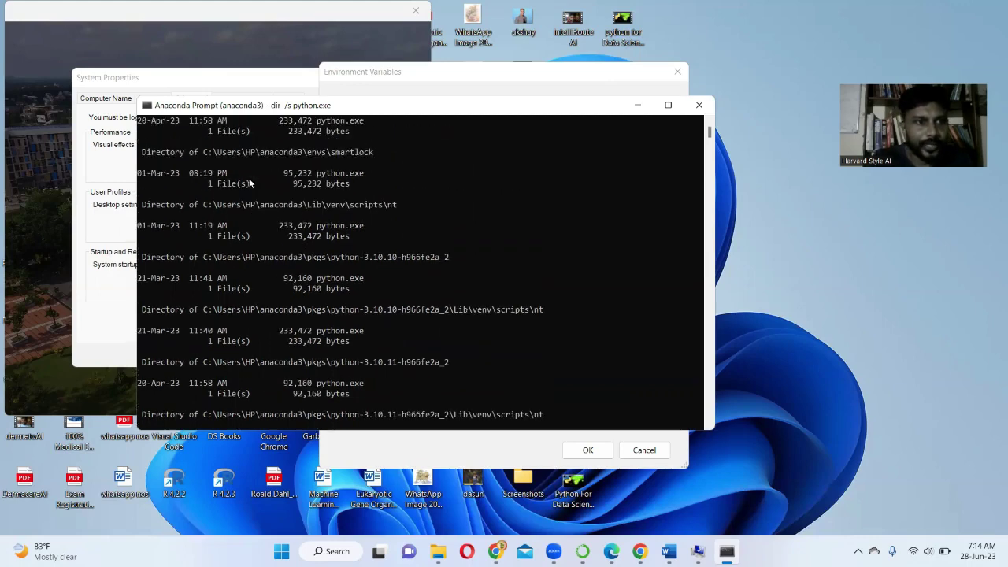
{"action": "scroll", "coordinate": [280, 180], "scroll_direction": "down", "scroll_amount": 9}
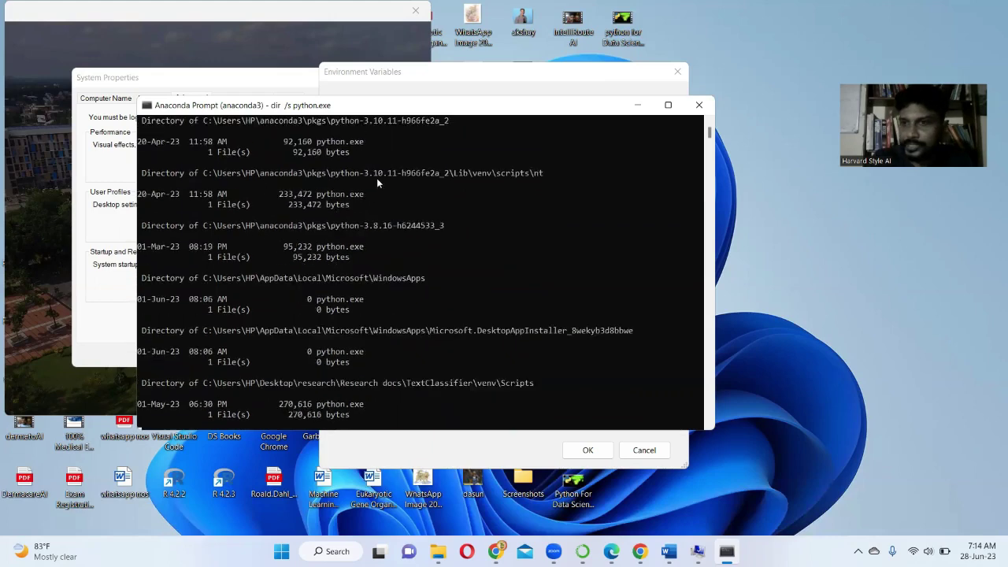
{"action": "scroll", "coordinate": [276, 210], "scroll_direction": "up", "scroll_amount": 1}
{"action": "scroll", "coordinate": [254, 189], "scroll_direction": "up", "scroll_amount": 1}
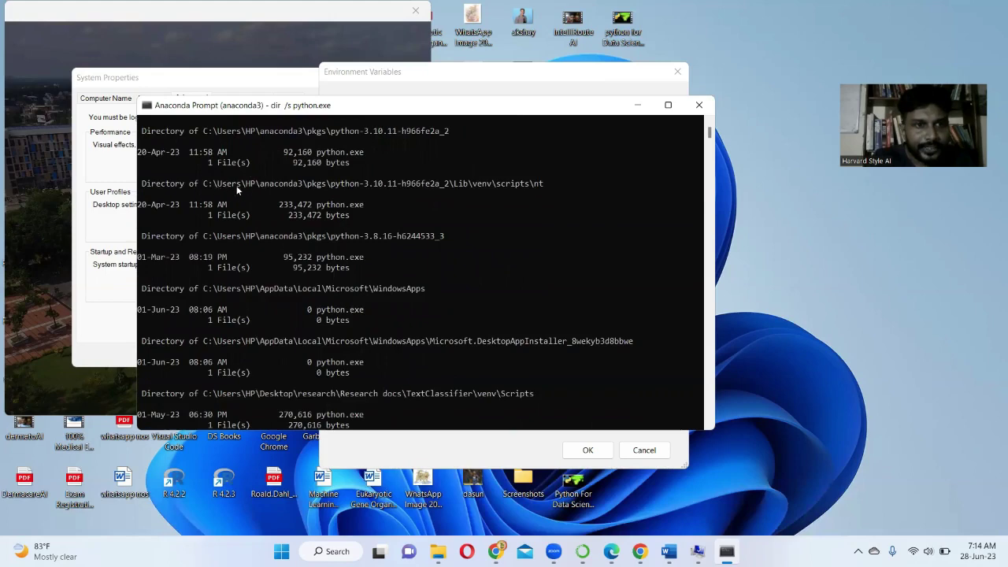
{"action": "scroll", "coordinate": [268, 167], "scroll_direction": "up", "scroll_amount": 4}
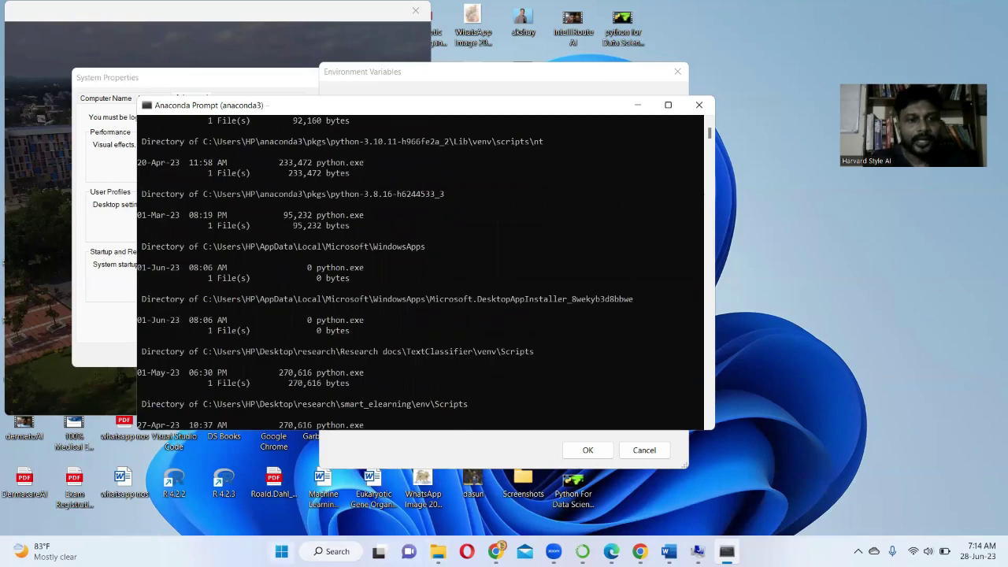
{"action": "key", "text": "super"}
{"action": "left_click", "coordinate": [820, 279]}
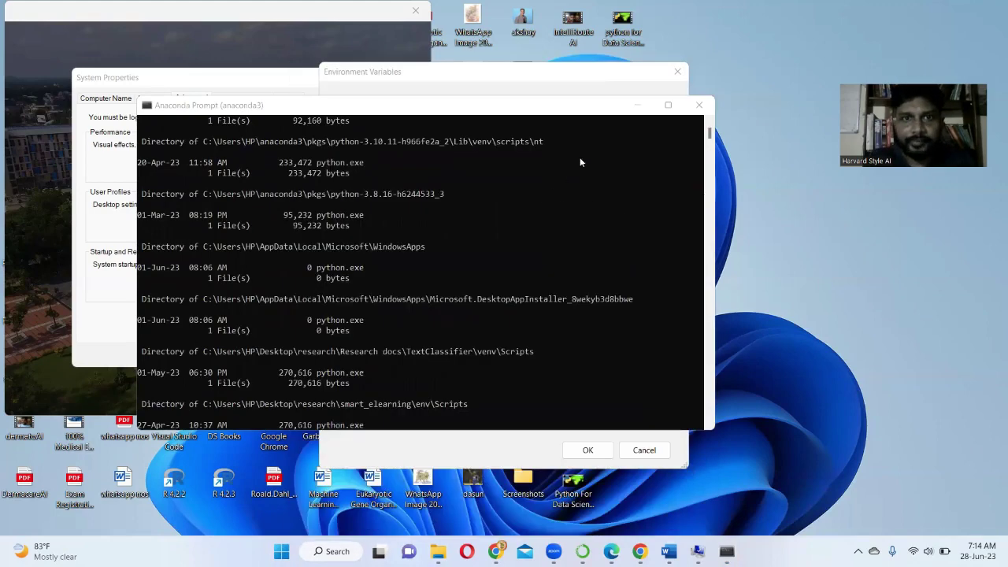
- Close the Environment Variables and System Properties dialogs without changing any variable
{"action": "left_click", "coordinate": [627, 75]}
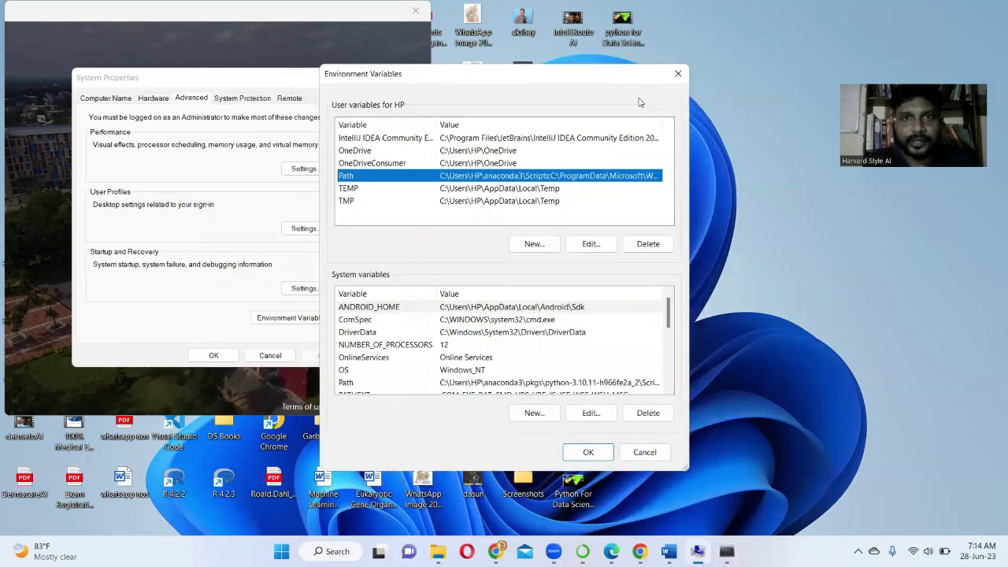
{"action": "left_click_drag", "start_coordinate": [624, 77], "coordinate": [832, 239]}
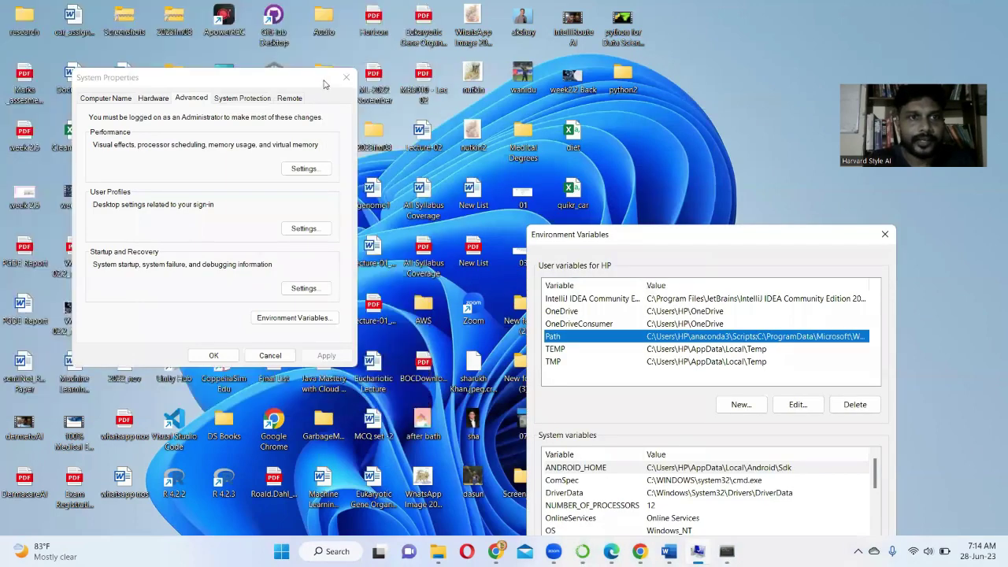
{"action": "left_click", "coordinate": [679, 217]}
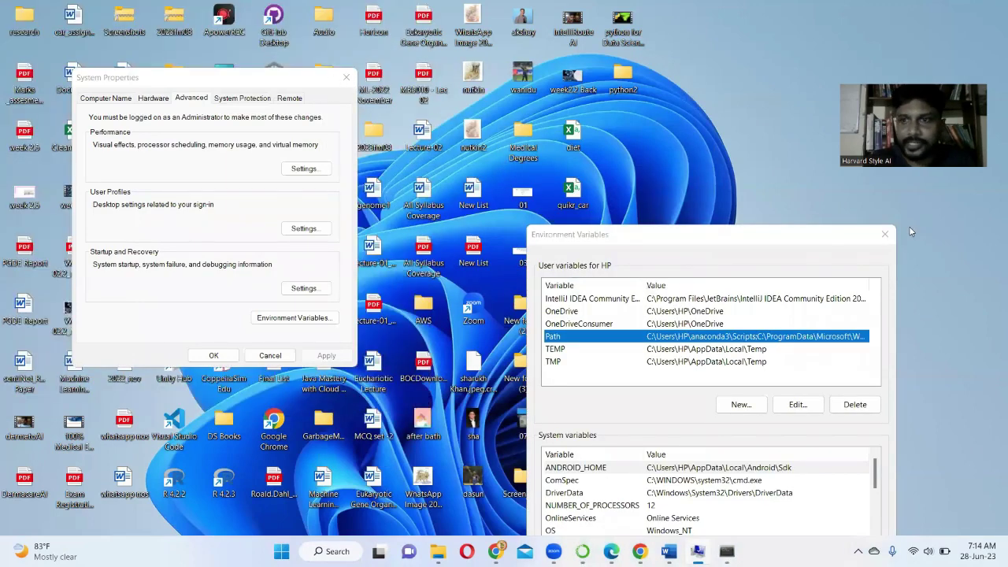
{"action": "left_click", "coordinate": [885, 234]}
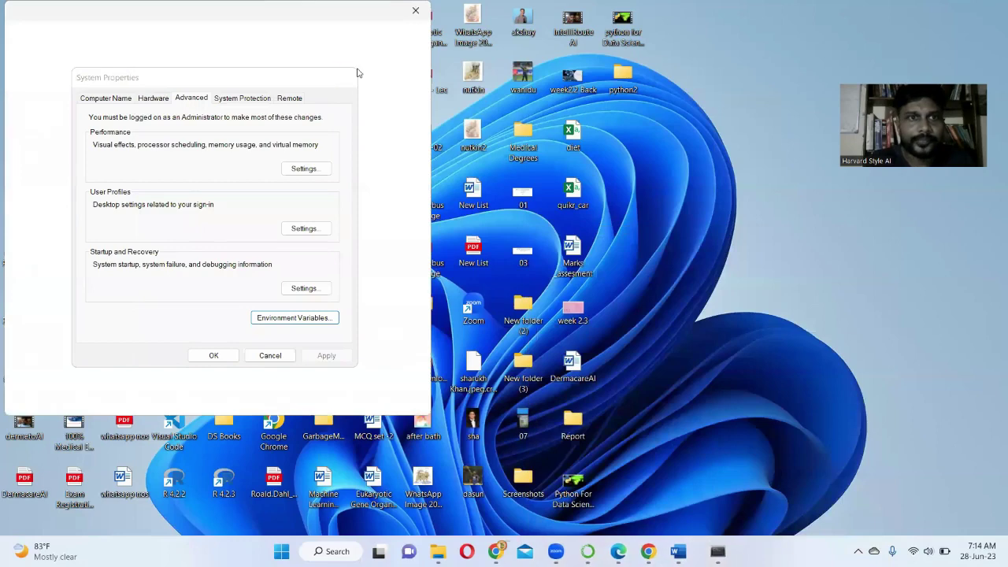
{"action": "left_click", "coordinate": [350, 76]}
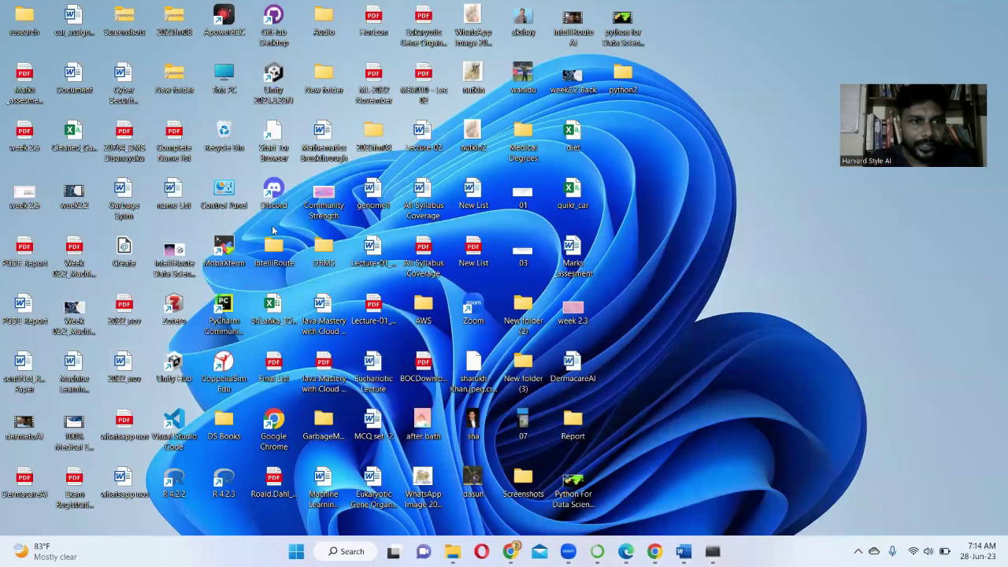
- Switch to File Explorer and open the folder C:\Users\HP\anaconda3
{"action": "double_click", "coordinate": [224, 78]}
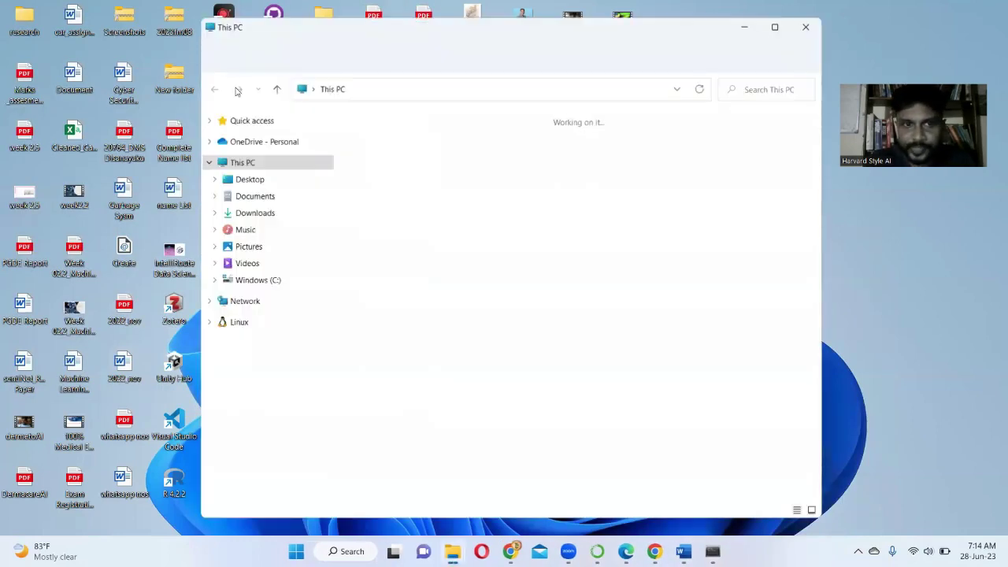
{"action": "double_click", "coordinate": [430, 274]}
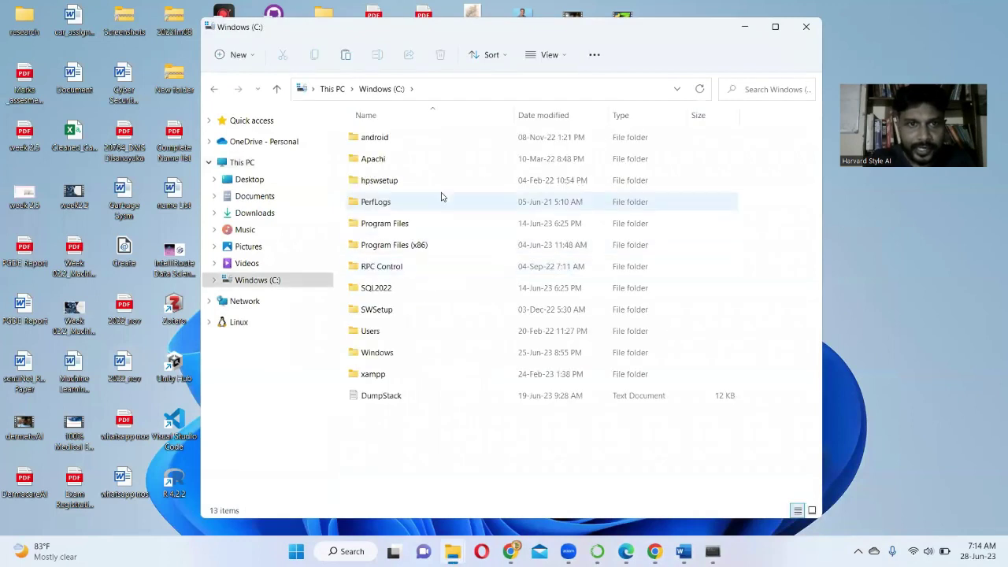
{"action": "double_click", "coordinate": [382, 331]}
{"action": "double_click", "coordinate": [385, 140]}
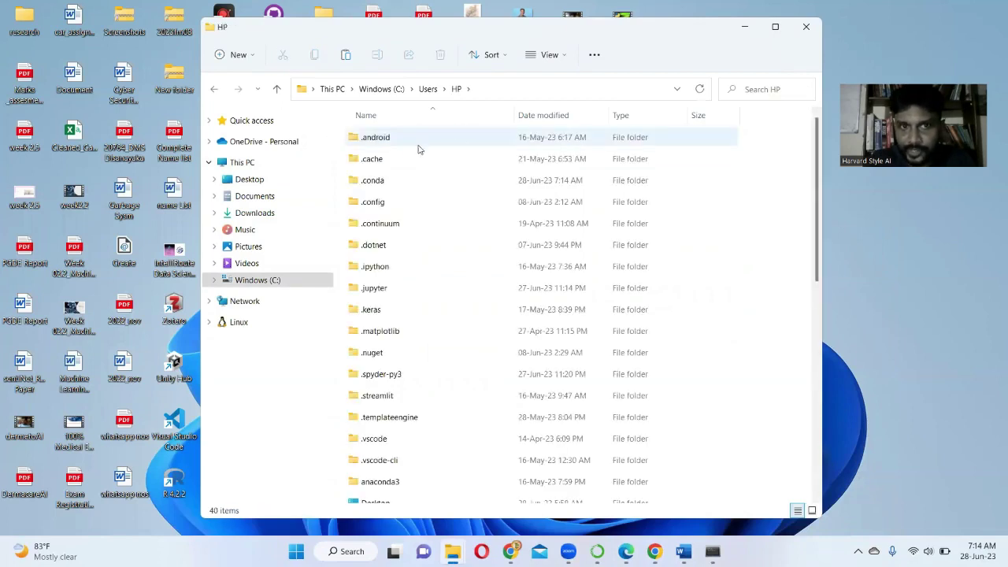
{"action": "scroll", "coordinate": [385, 423], "scroll_direction": "down", "scroll_amount": 1}
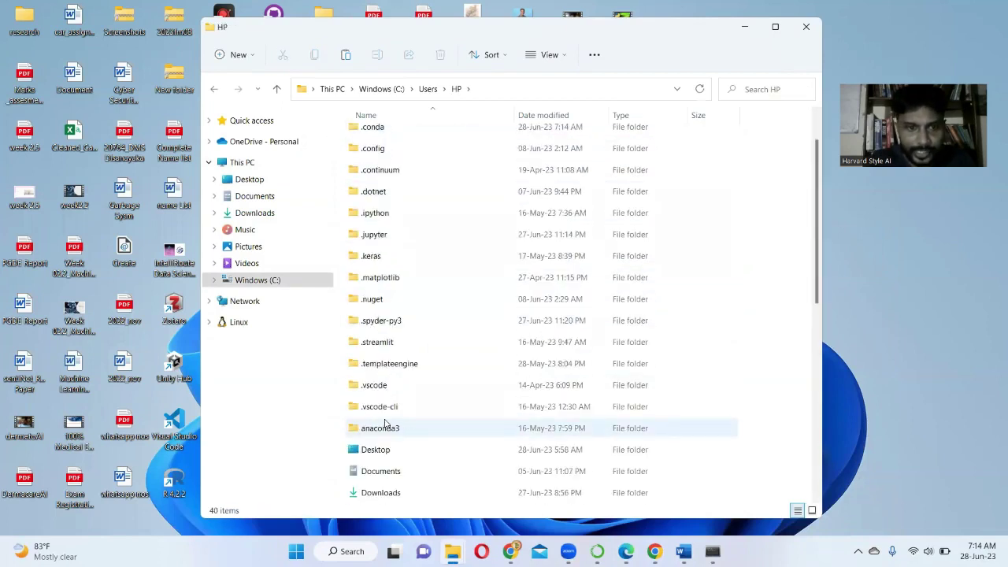
{"action": "double_click", "coordinate": [394, 431]}
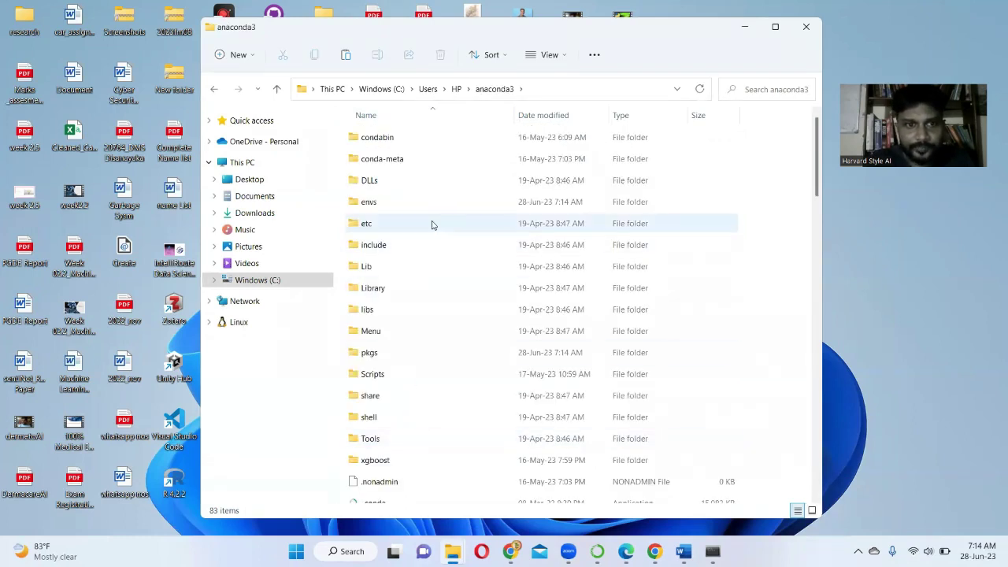
- Copy the full path of the open anaconda3 folder, C:\Users\HP\anaconda3
{"action": "left_click", "coordinate": [529, 94]}
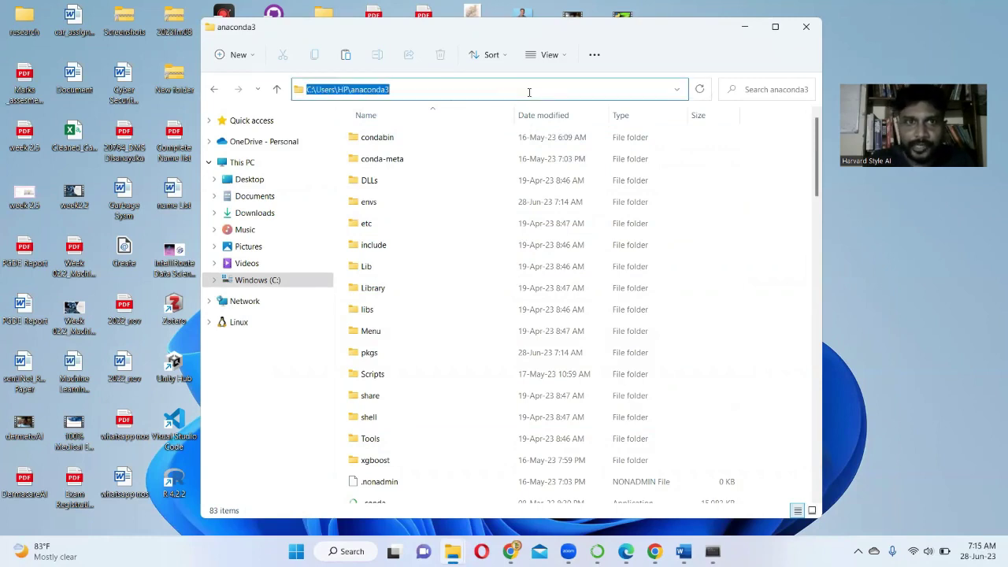
{"action": "right_click", "coordinate": [384, 90]}
{"action": "left_click", "coordinate": [401, 129]}
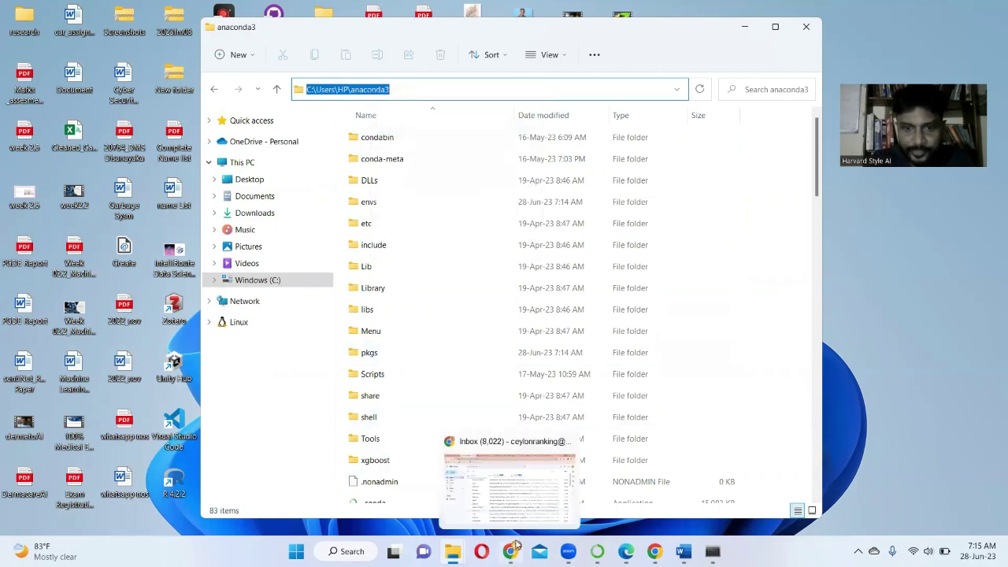
- Open the system's Environment Variables dialog and minimize the File Explorer window covering it
{"action": "mouse_move", "coordinate": [709, 551]}
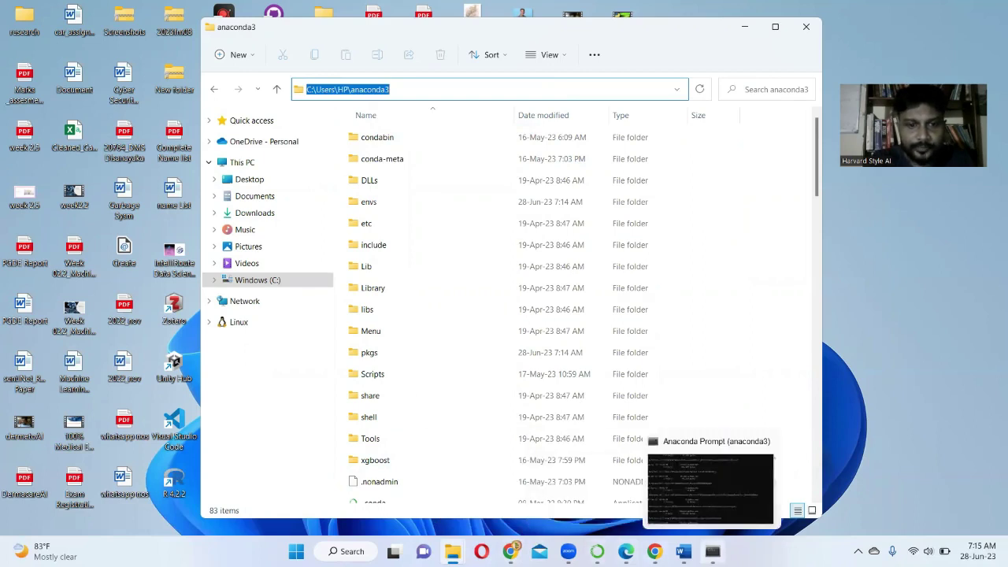
{"action": "left_click", "coordinate": [296, 552]}
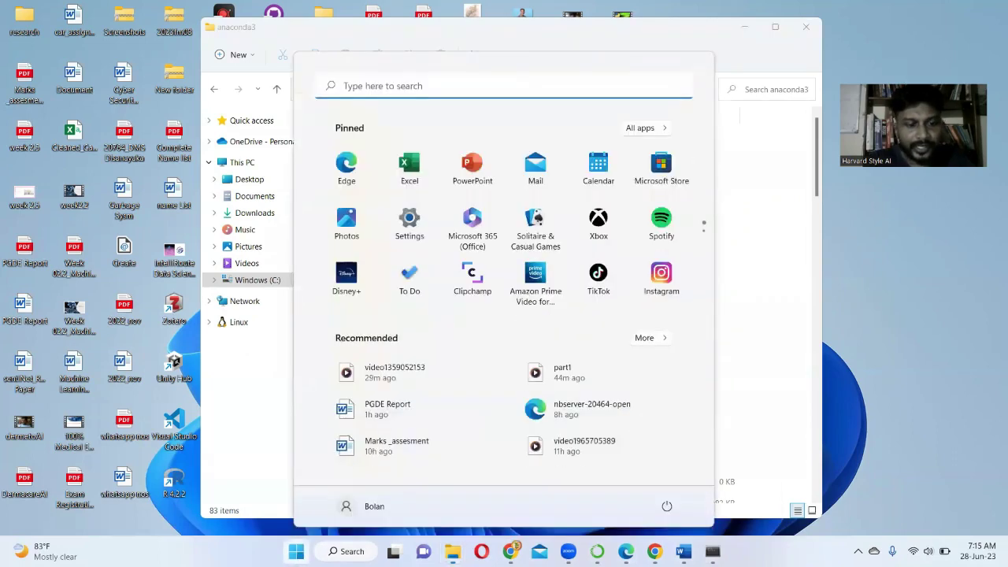
{"action": "type", "text": "en"}
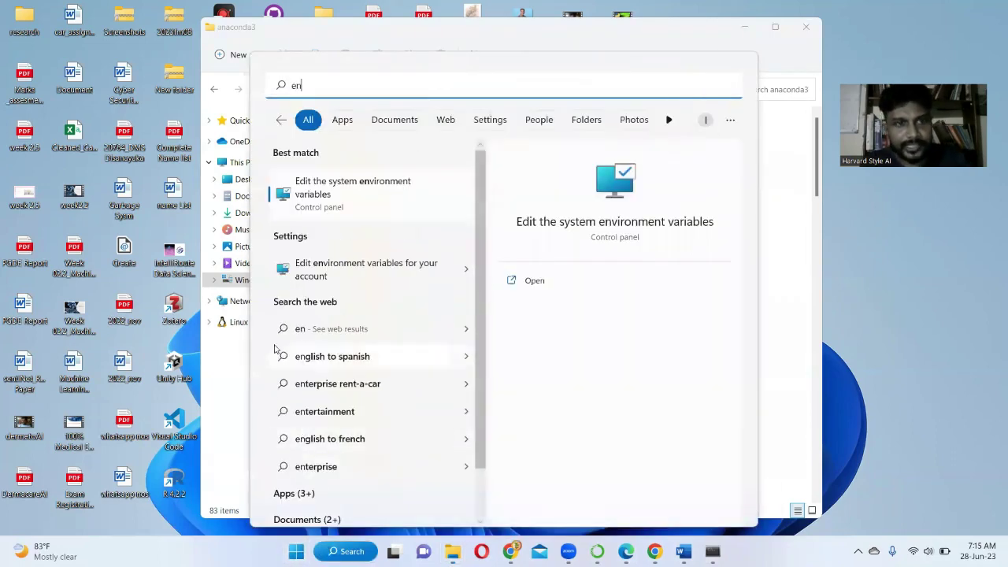
{"action": "left_click", "coordinate": [313, 197]}
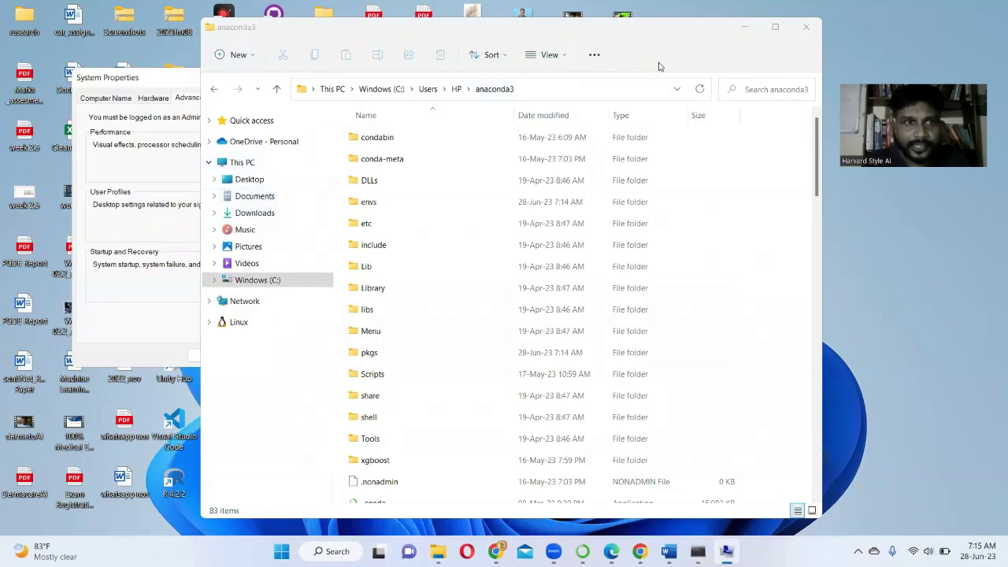
{"action": "left_click", "coordinate": [745, 26]}
{"action": "left_click", "coordinate": [289, 318]}
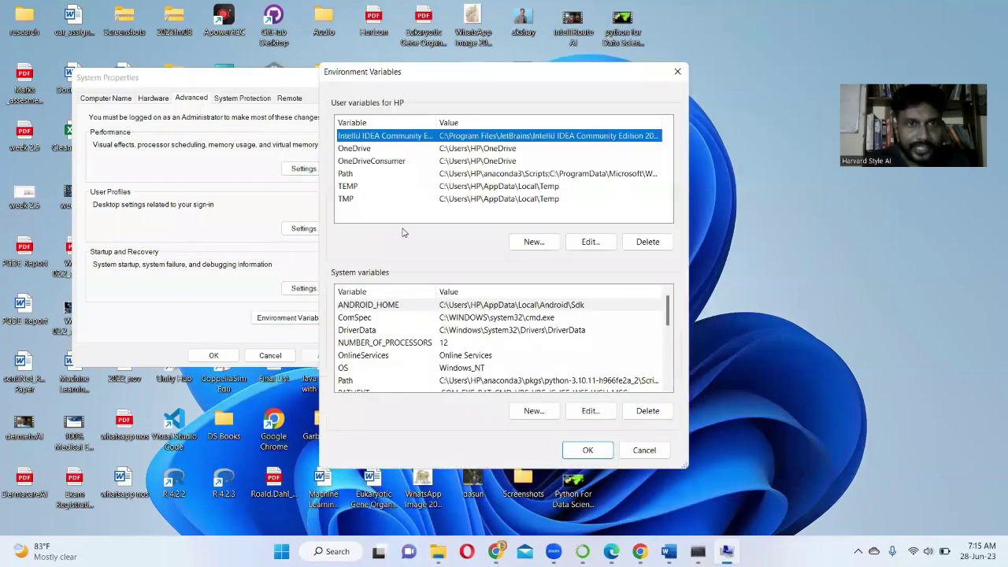
- Add the copied path C:\Users\HP\anaconda3 as a new entry in the user Path variable and confirm all dialogs
{"action": "left_click", "coordinate": [346, 174]}
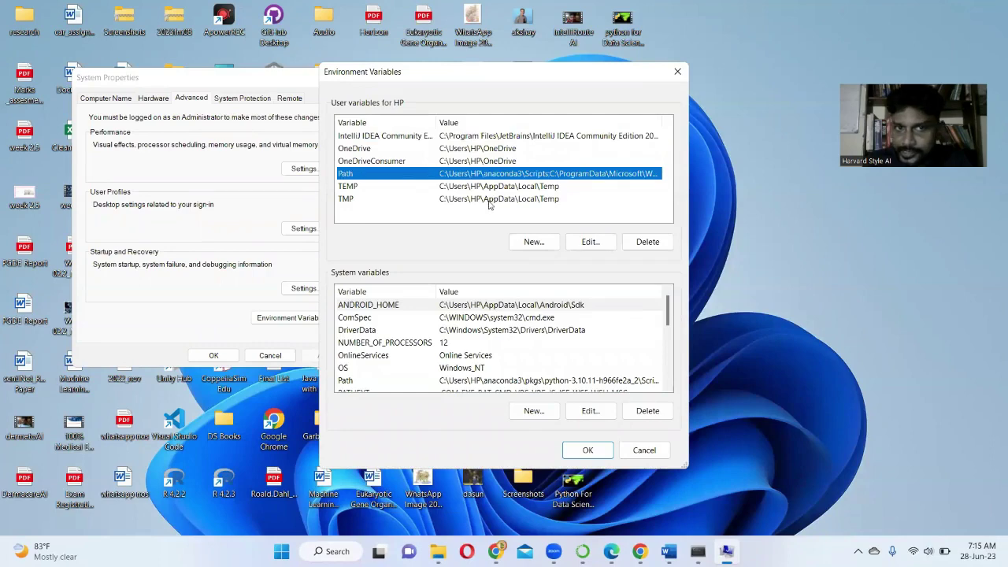
{"action": "left_click", "coordinate": [586, 244]}
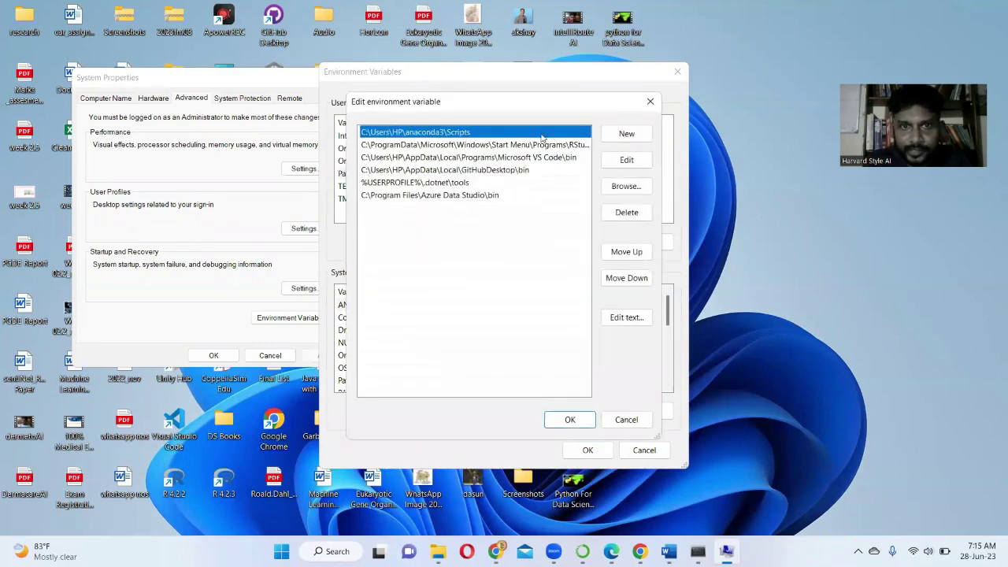
{"action": "left_click", "coordinate": [627, 134]}
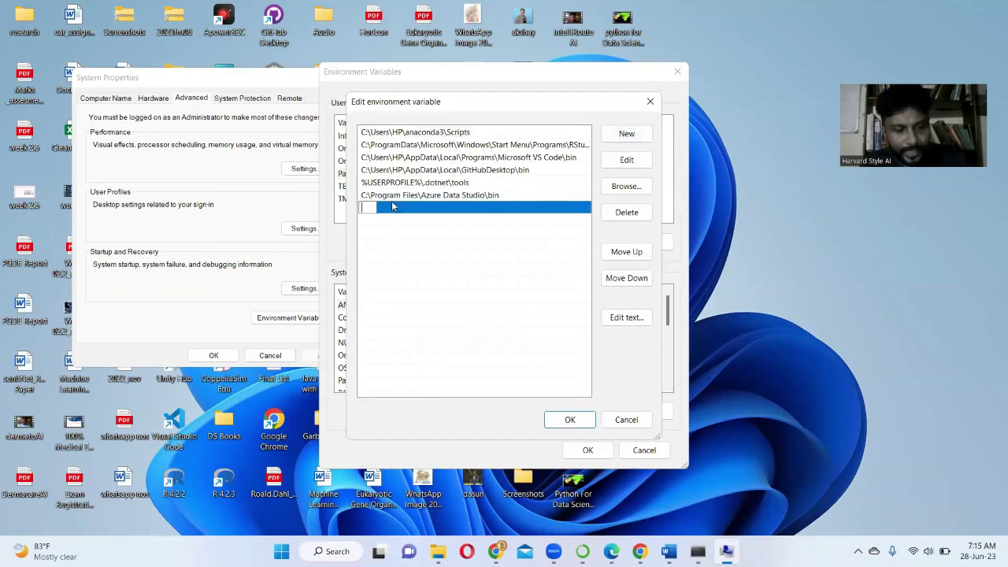
{"action": "key", "text": "ctrl+v"}
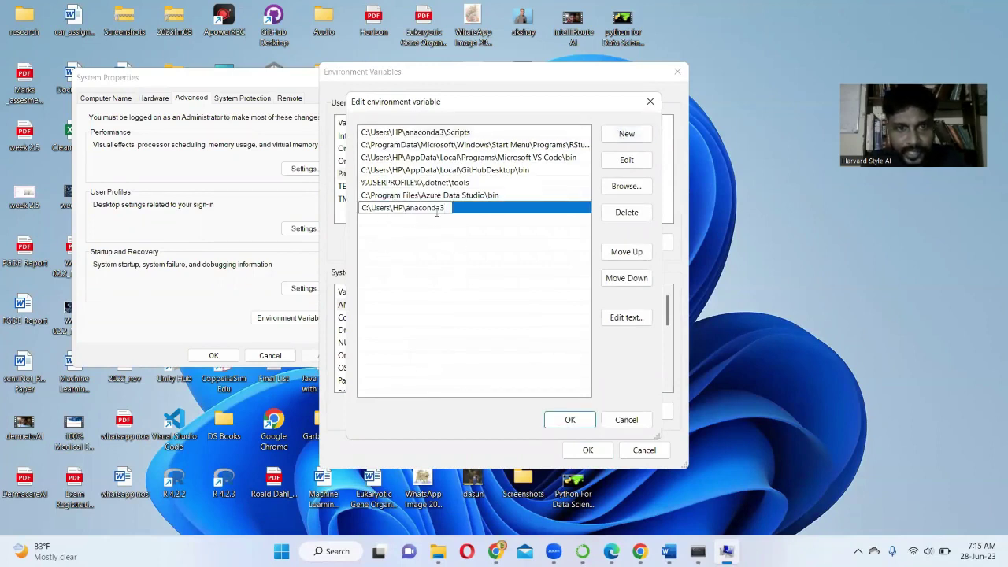
{"action": "left_click", "coordinate": [570, 421]}
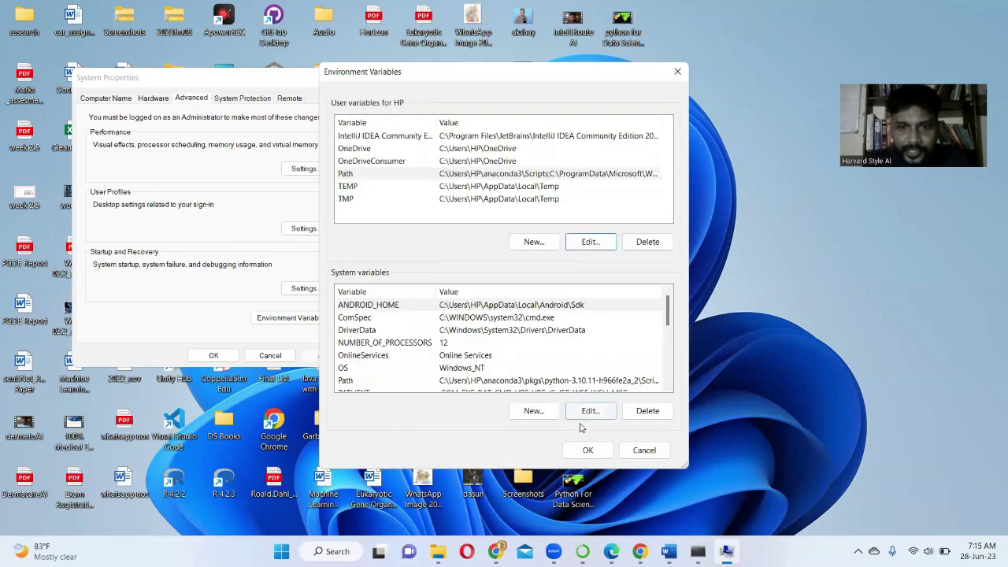
{"action": "left_click", "coordinate": [587, 450]}
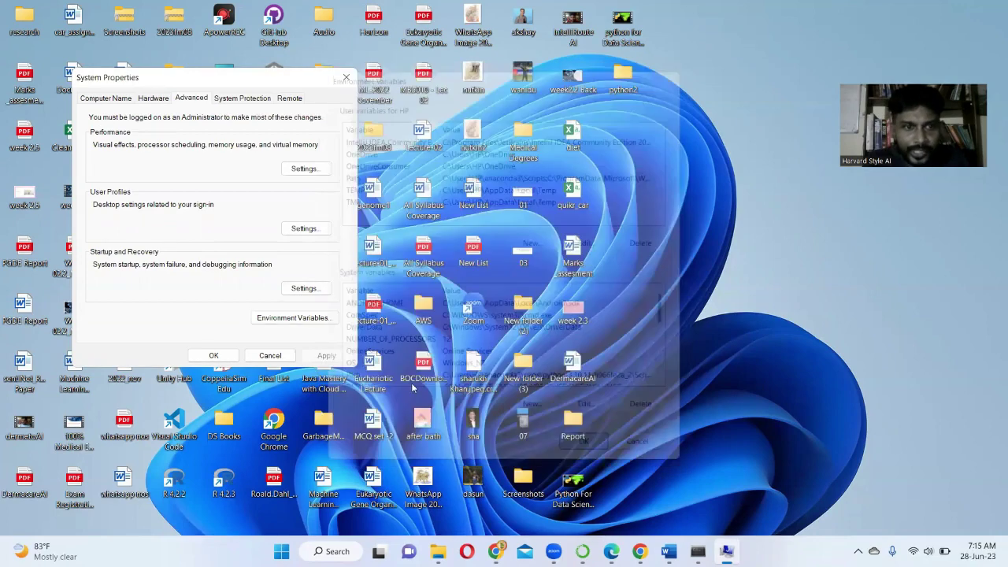
{"action": "left_click", "coordinate": [215, 355]}
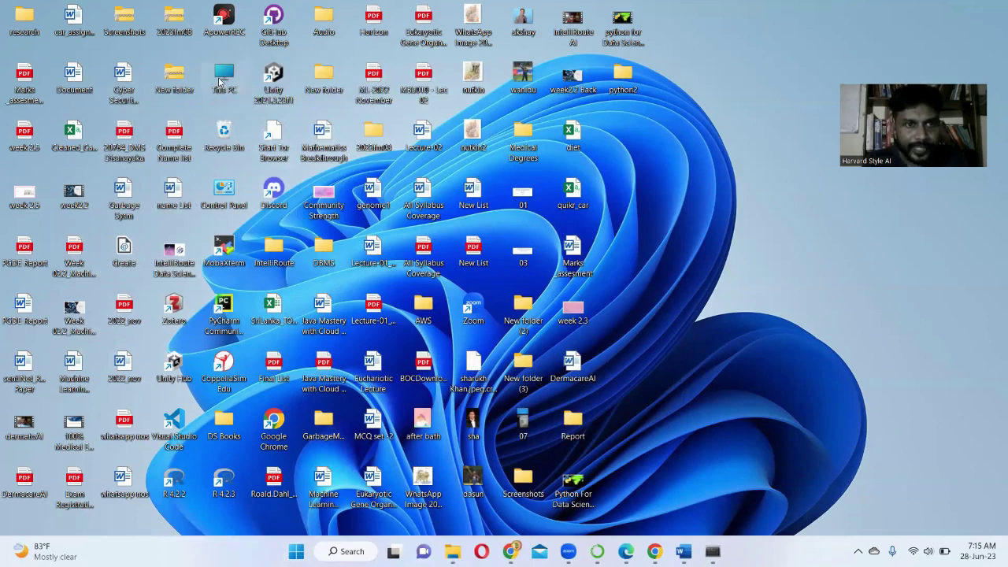
- Open the folder C:\Users\HP\anaconda3\Scripts in a new File Explorer window
{"action": "double_click", "coordinate": [222, 79]}
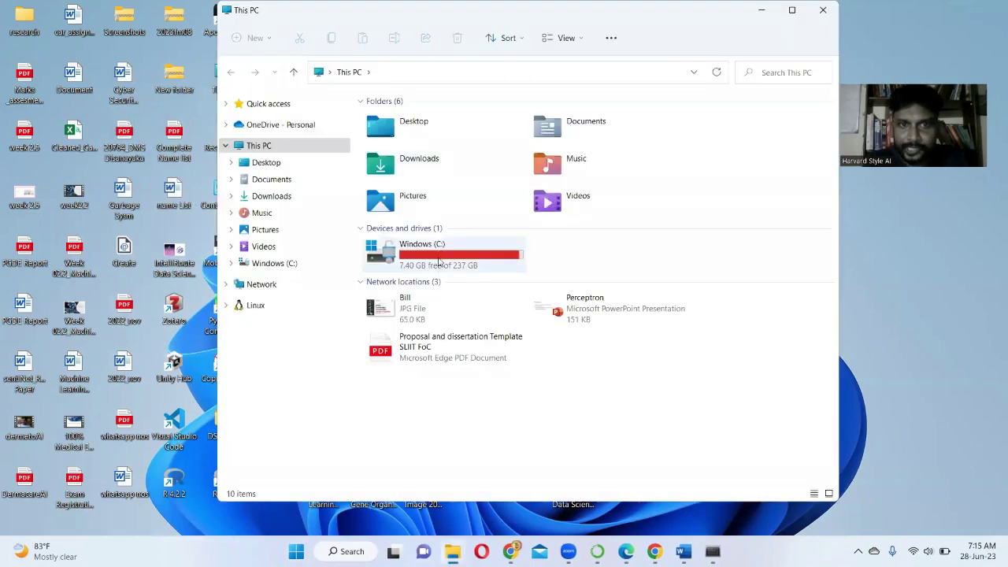
{"action": "left_click", "coordinate": [439, 263]}
{"action": "double_click", "coordinate": [439, 263]}
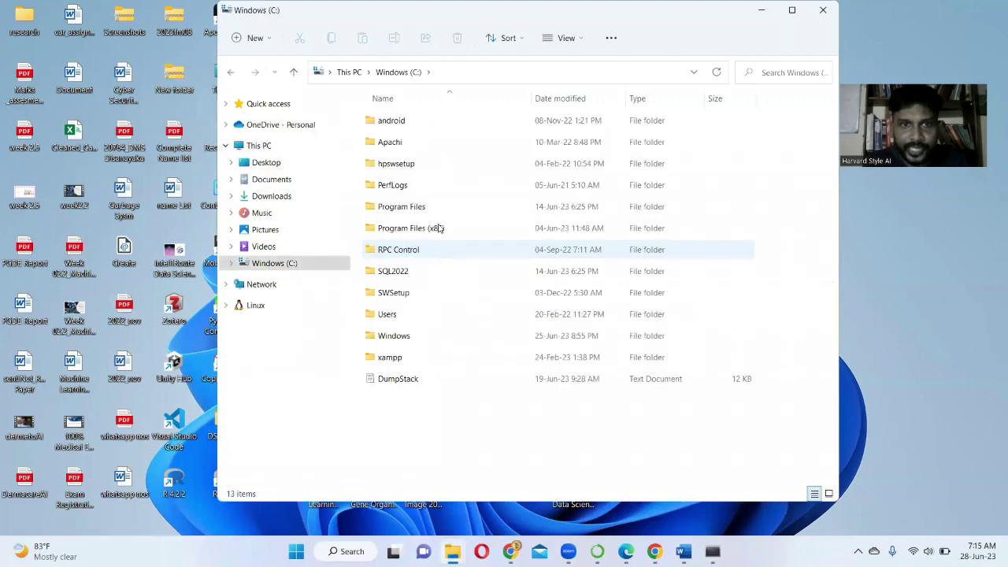
{"action": "double_click", "coordinate": [393, 315]}
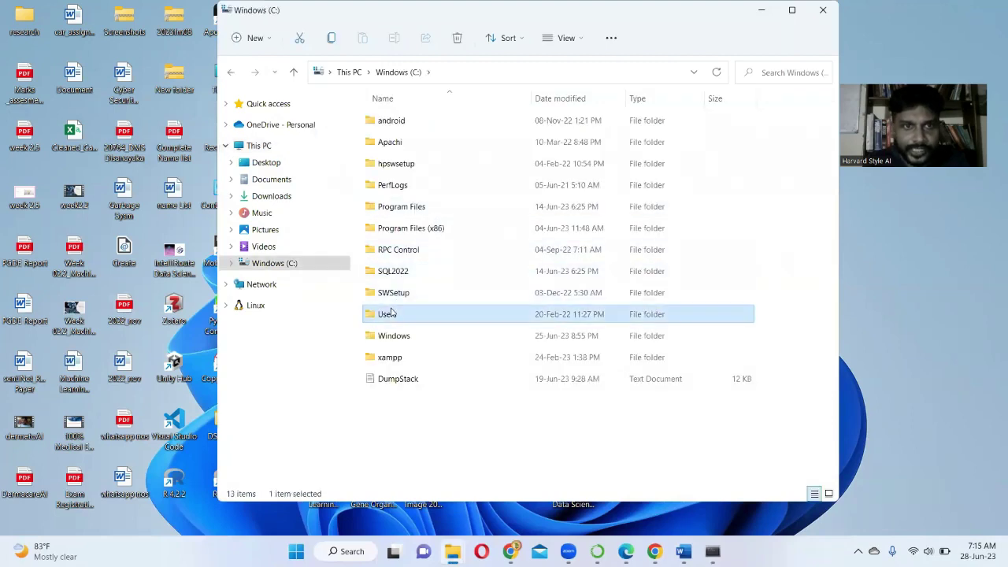
{"action": "double_click", "coordinate": [387, 121]}
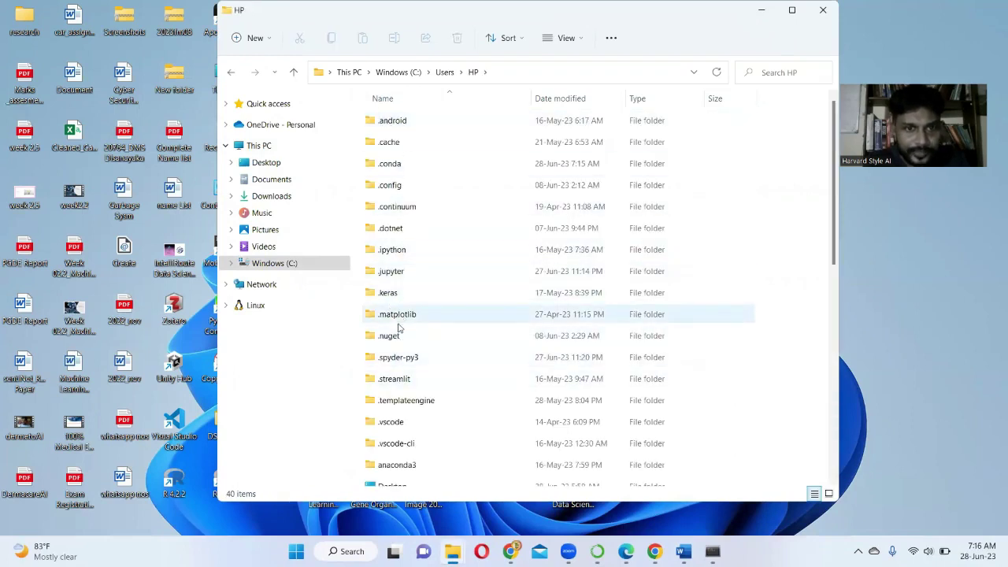
{"action": "scroll", "coordinate": [404, 326], "scroll_direction": "down", "scroll_amount": 1}
{"action": "double_click", "coordinate": [403, 411]}
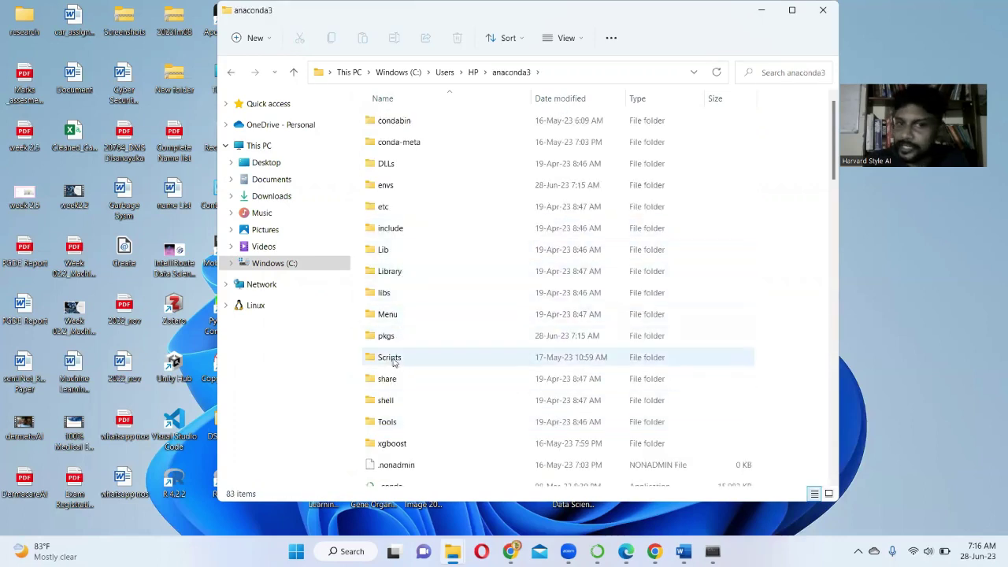
{"action": "double_click", "coordinate": [396, 360]}
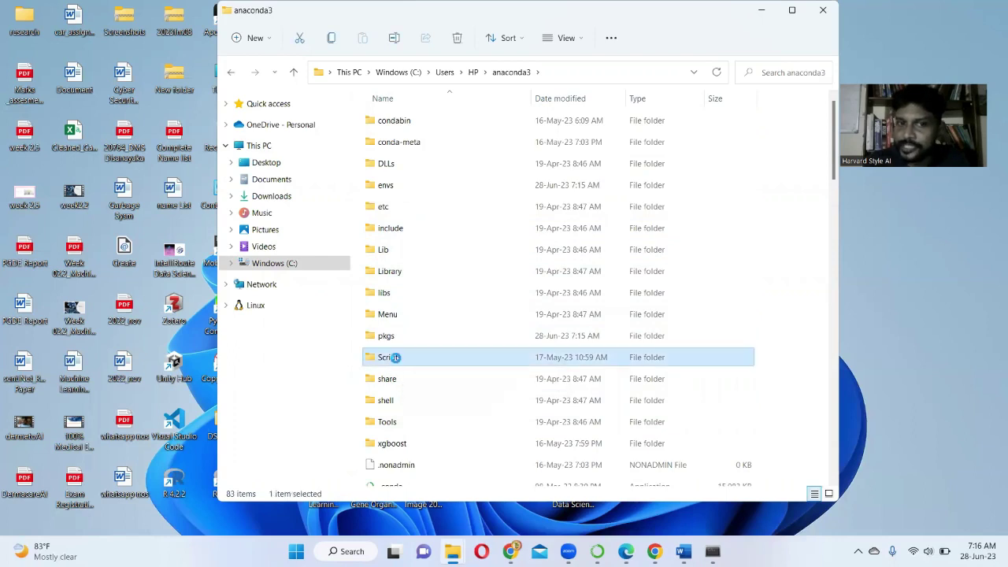
- Copy the full path of the Scripts folder, C:\Users\HP\anaconda3\Scripts, and minimize its window
{"action": "left_click", "coordinate": [587, 73]}
{"action": "key", "text": "ctrl+c"}
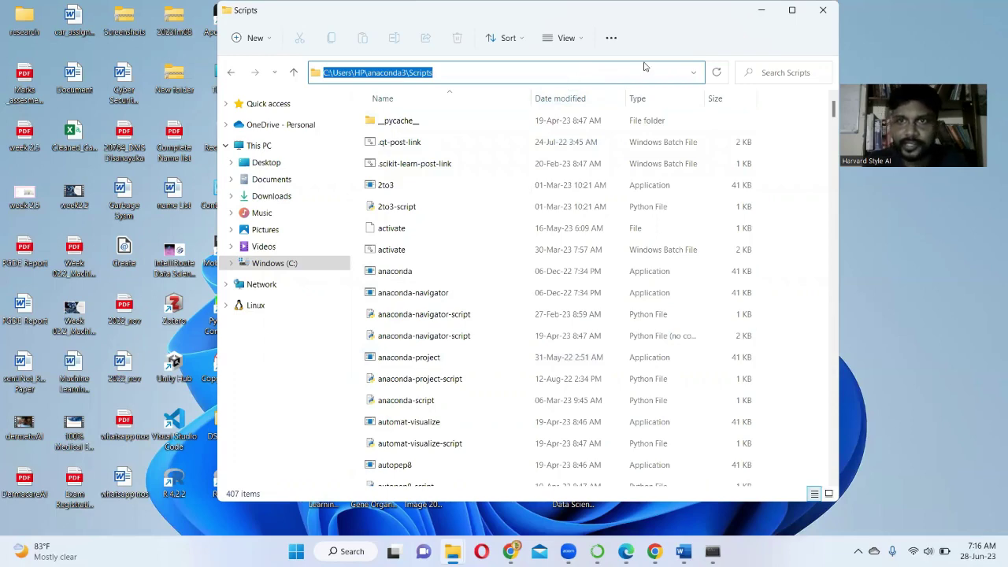
{"action": "left_click", "coordinate": [452, 551]}
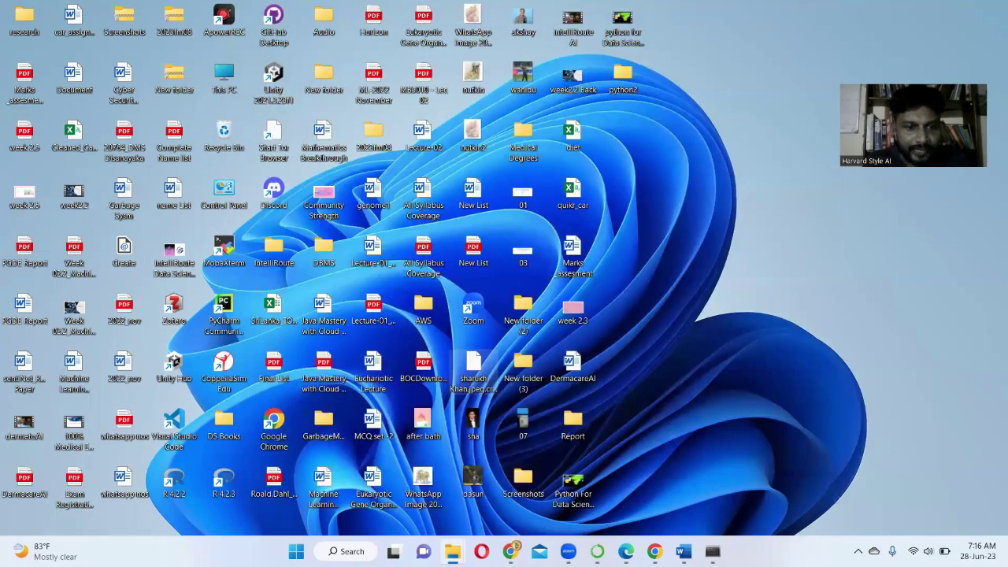
- Reopen the Environment Variables dialog through the system environment variable settings
{"action": "key", "text": "super"}
{"action": "type", "text": "en"}
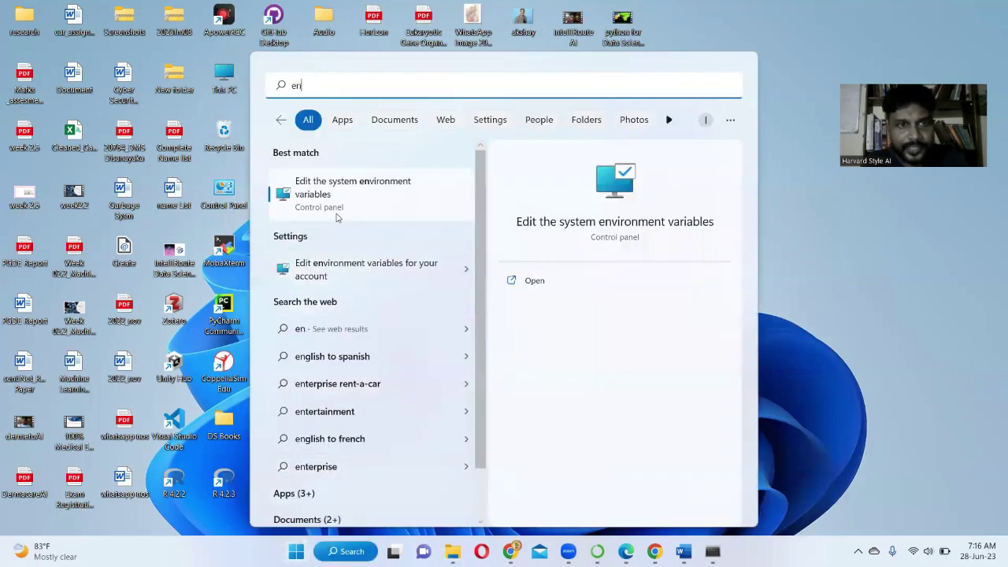
{"action": "left_click", "coordinate": [337, 214]}
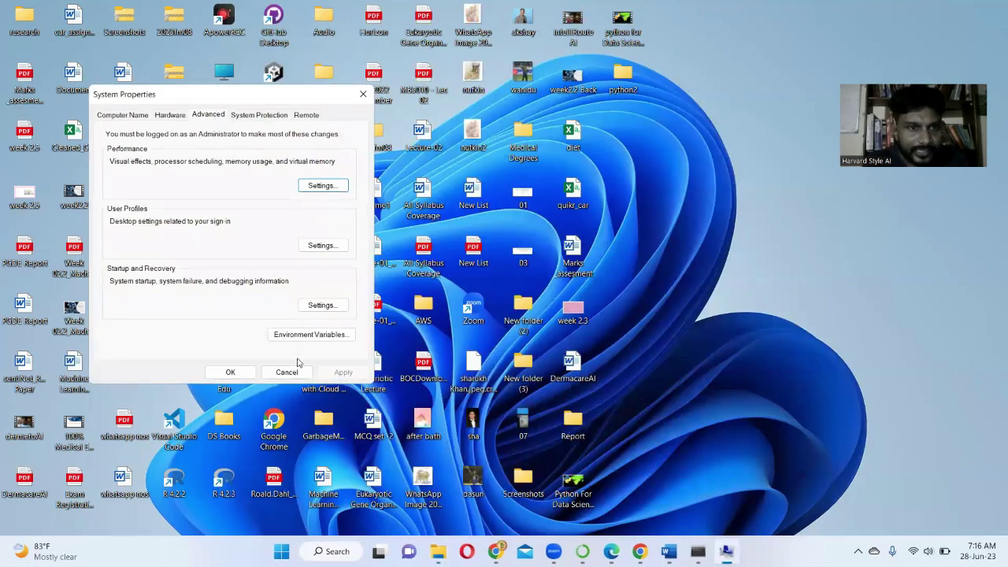
{"action": "left_click", "coordinate": [298, 333]}
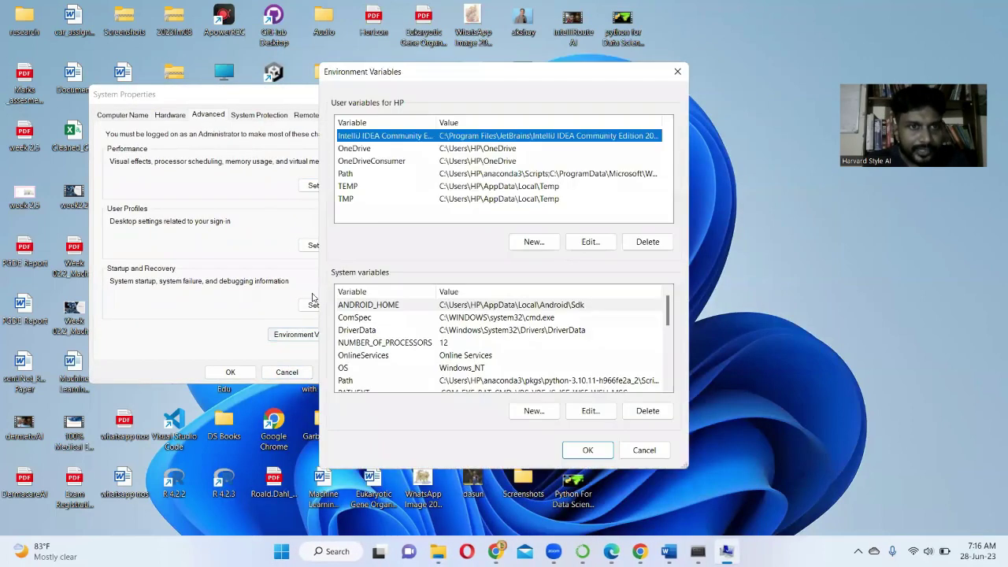
- Add C:\Users\HP\anaconda3\Scripts as a new entry in the user Path variable and confirm all dialogs
{"action": "left_click", "coordinate": [356, 174]}
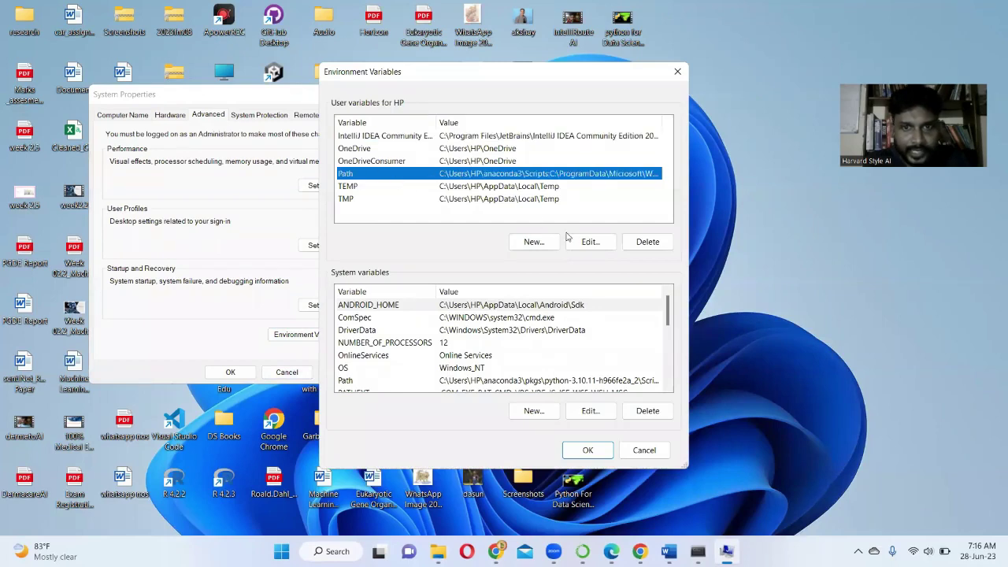
{"action": "left_click", "coordinate": [590, 242]}
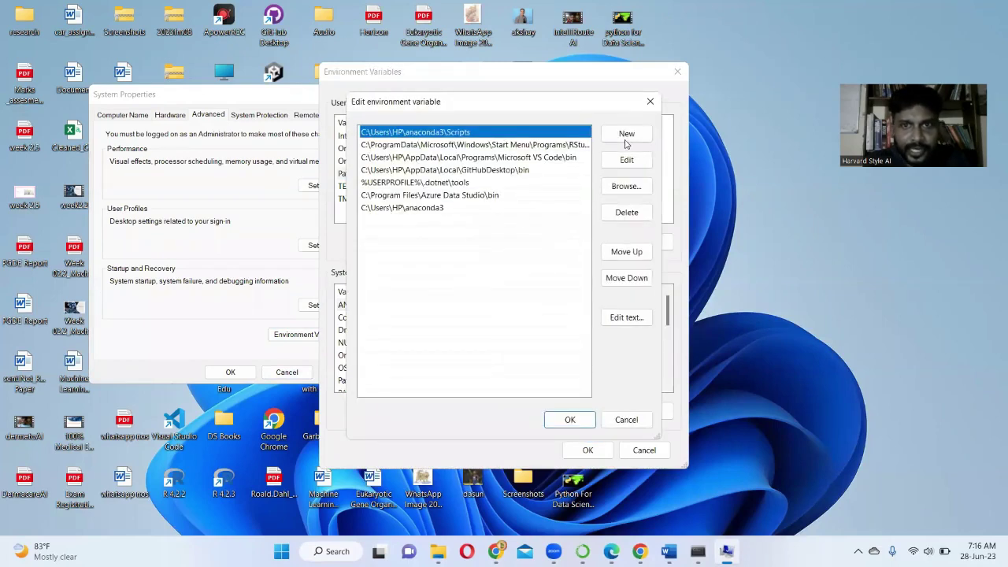
{"action": "left_click", "coordinate": [626, 136]}
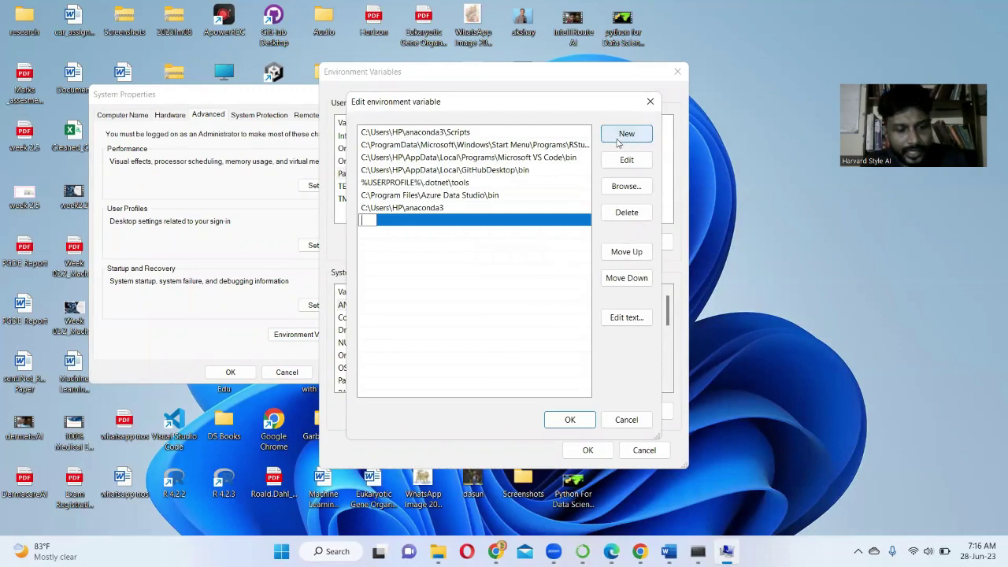
{"action": "key", "text": "ctrl+v"}
{"action": "left_click", "coordinate": [556, 426]}
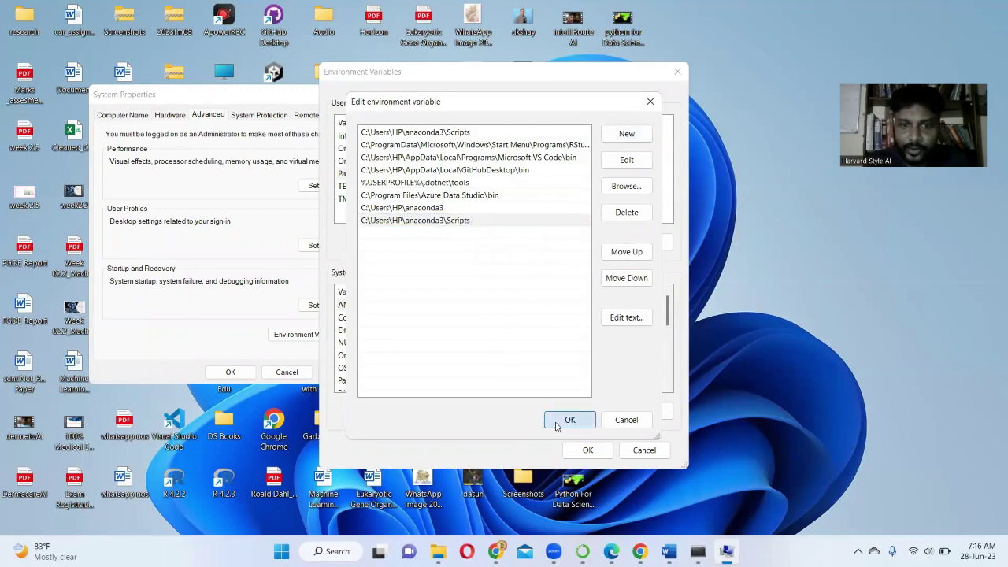
{"action": "left_click", "coordinate": [580, 448]}
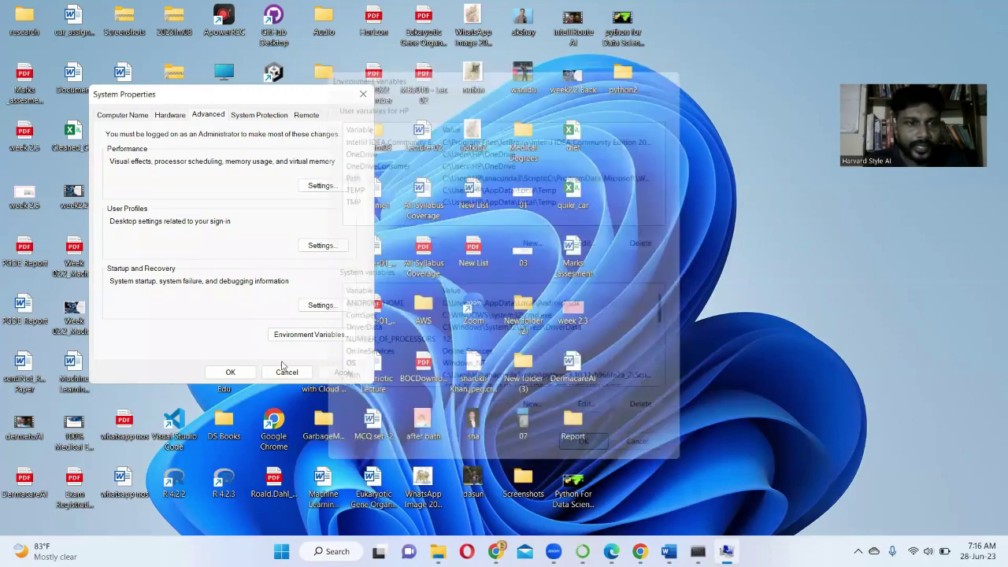
{"action": "left_click", "coordinate": [233, 371]}
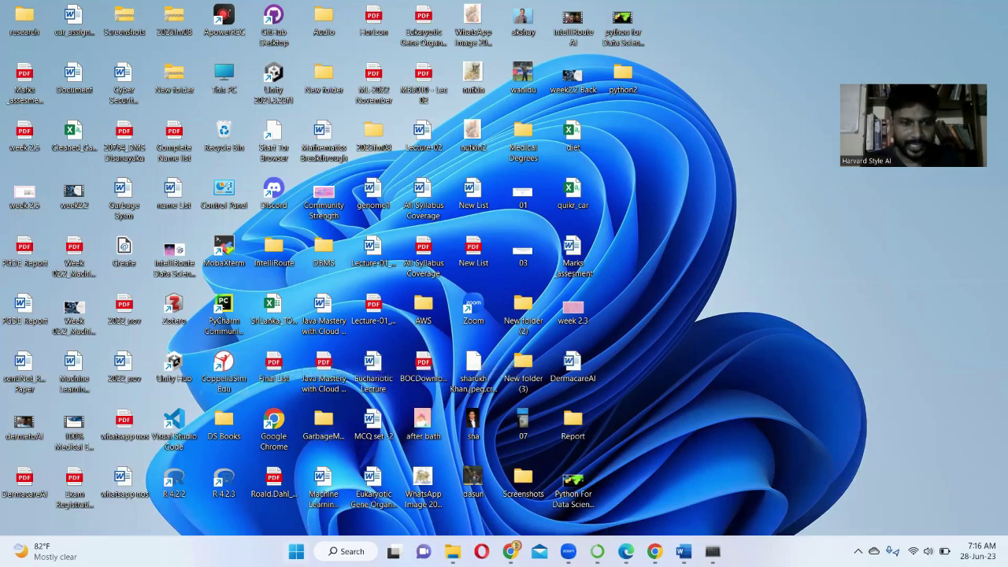
- Open Command Prompt and check the installed Python version with python --version
{"action": "left_click", "coordinate": [297, 551]}
{"action": "type", "text": "cmd"}
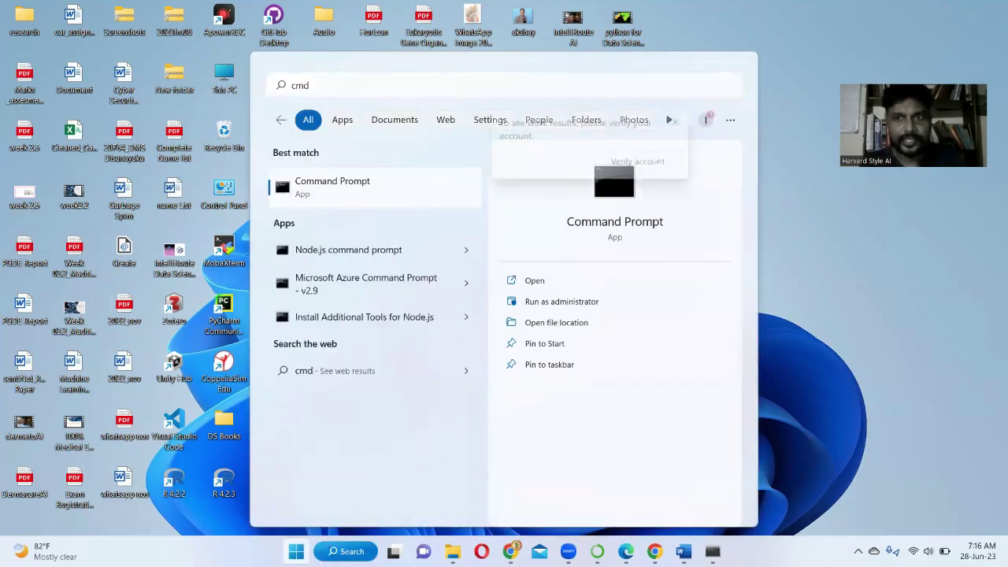
{"action": "key", "text": "Return"}
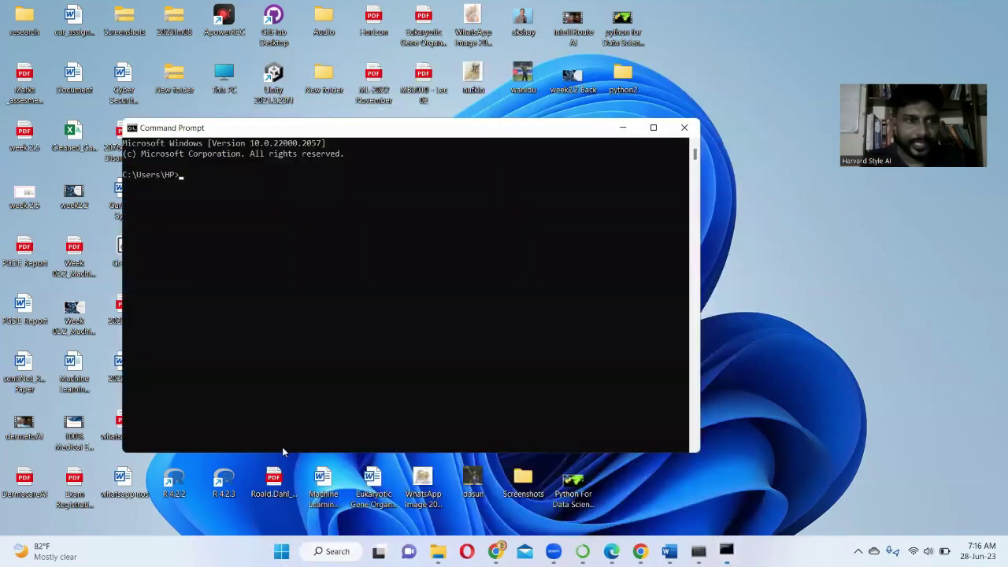
{"action": "type", "text": "pyt"}
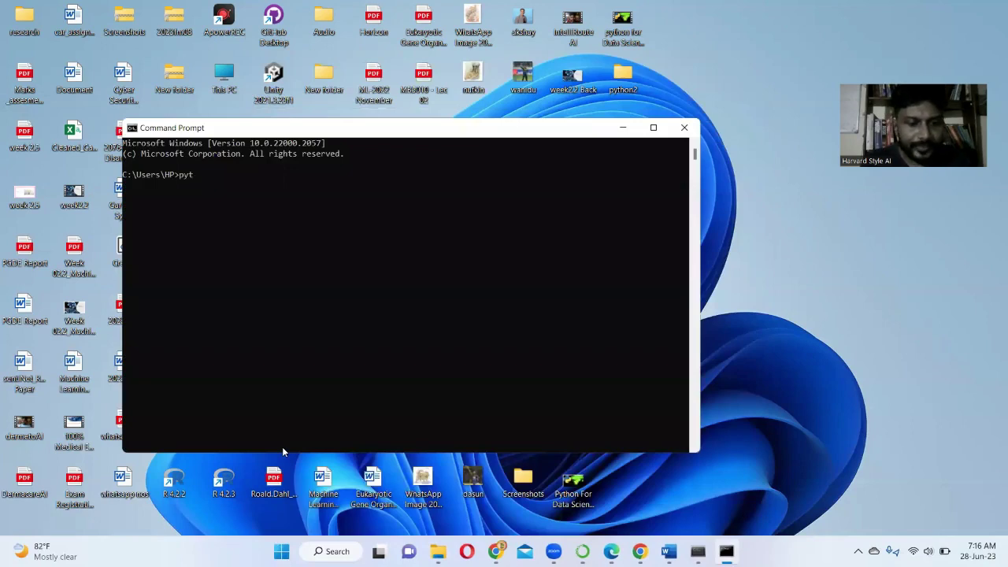
{"action": "type", "text": "hon --"}
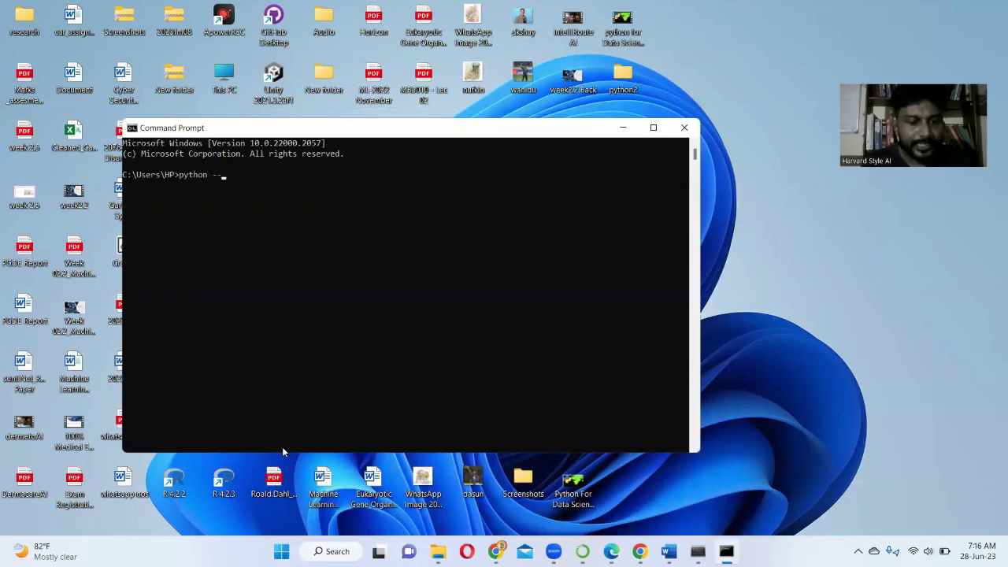
{"action": "type", "text": "version"}
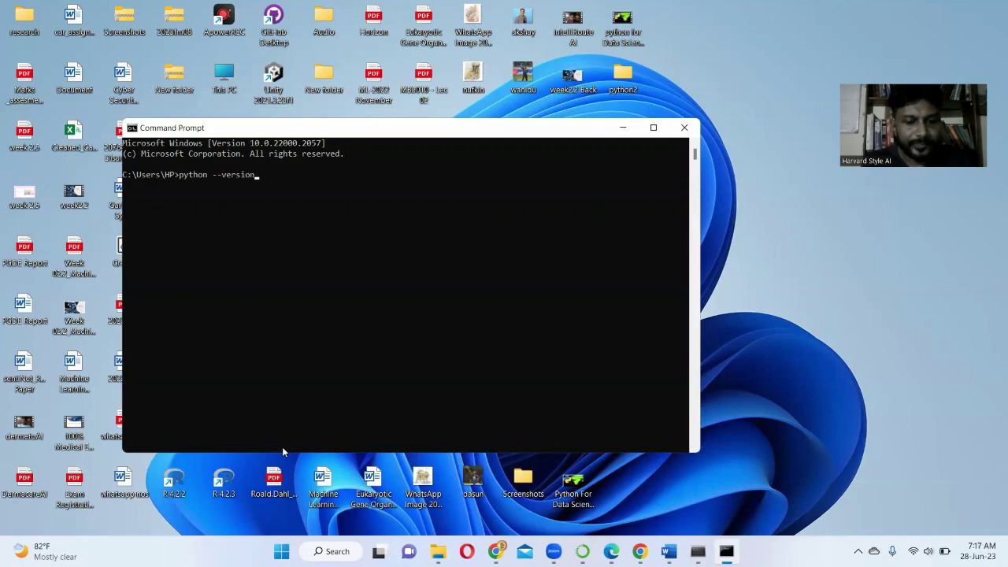
{"action": "key", "text": "Return"}
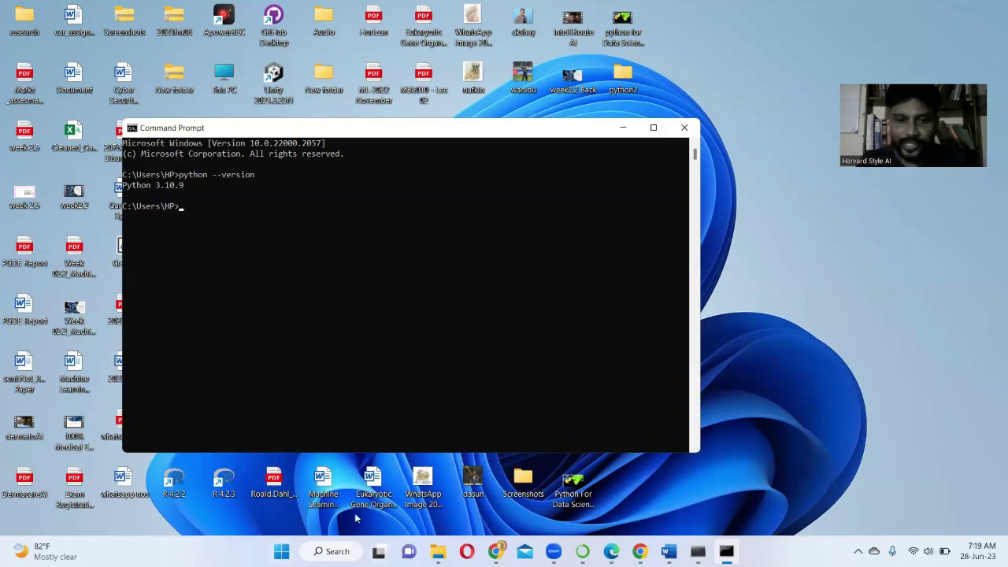
- Switch to Google Chrome and open python.org in a new tab
{"action": "left_click", "coordinate": [497, 551]}
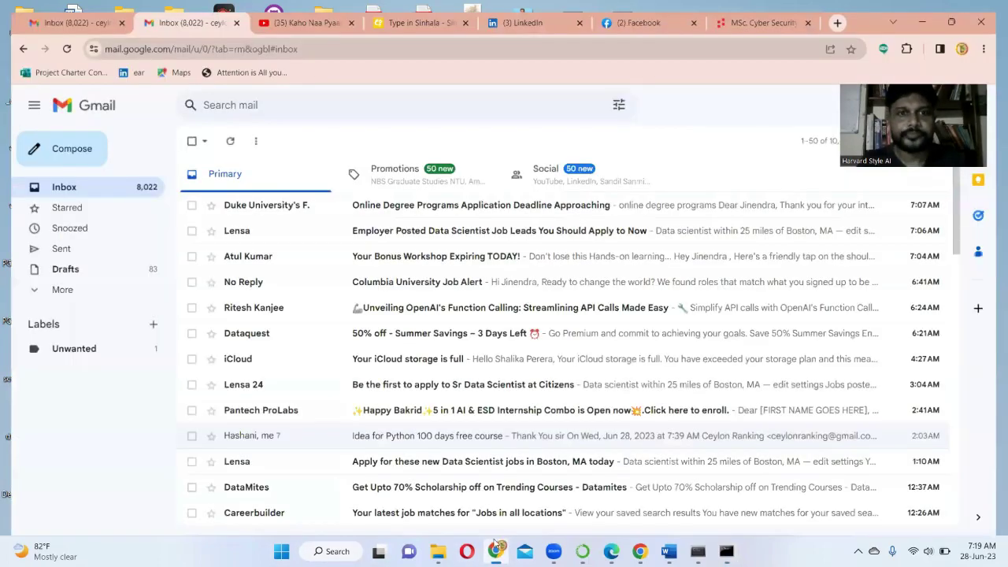
{"action": "key", "text": "ctrl+t"}
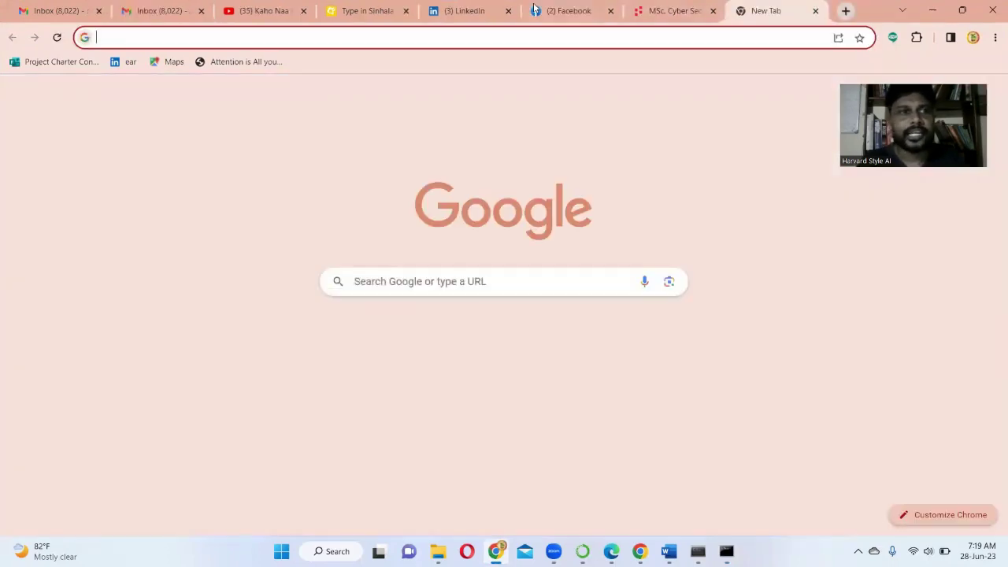
{"action": "type", "text": "pytho"}
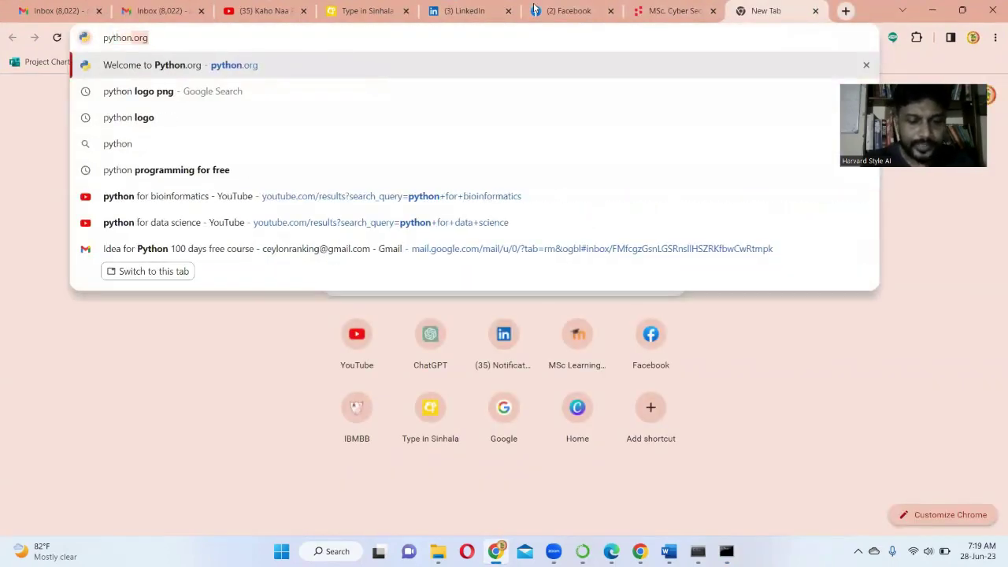
{"action": "type", "text": "n.org"}
{"action": "key", "text": "Return"}
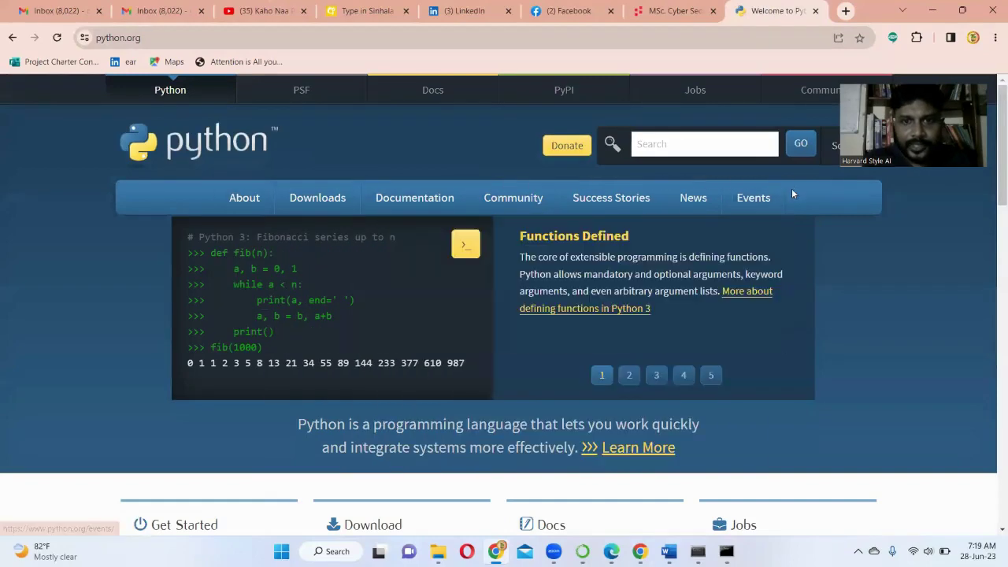
- Open the release page of the latest version, Python 3.11.4, from the python.org home page
{"action": "scroll", "coordinate": [791, 205], "scroll_direction": "down", "scroll_amount": 2}
{"action": "scroll", "coordinate": [797, 222], "scroll_direction": "down", "scroll_amount": 1}
{"action": "scroll", "coordinate": [770, 233], "scroll_direction": "down", "scroll_amount": 1}
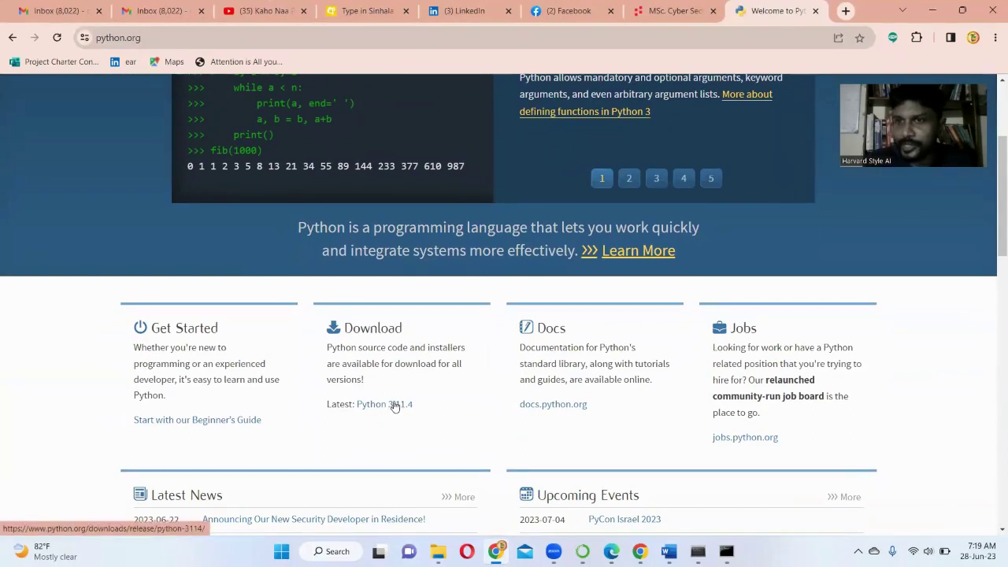
{"action": "scroll", "coordinate": [395, 405], "scroll_direction": "down", "scroll_amount": 1}
{"action": "left_click", "coordinate": [392, 343]}
- Download the recommended Windows installer (64-bit) from the Files table of the Python 3.11.4 release page
{"action": "scroll", "coordinate": [394, 343], "scroll_direction": "down", "scroll_amount": 5}
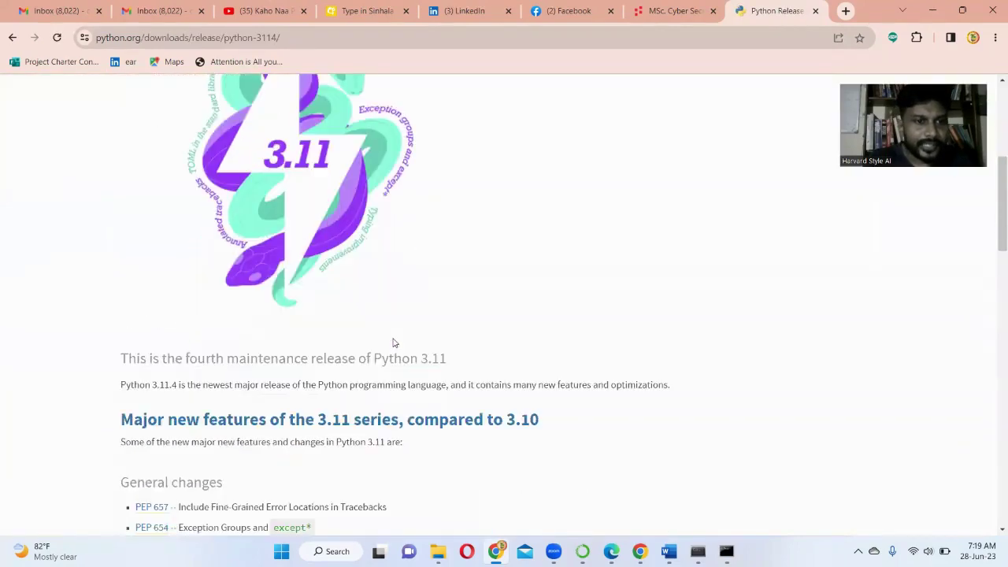
{"action": "scroll", "coordinate": [394, 343], "scroll_direction": "down", "scroll_amount": 6}
{"action": "scroll", "coordinate": [394, 343], "scroll_direction": "down", "scroll_amount": 6}
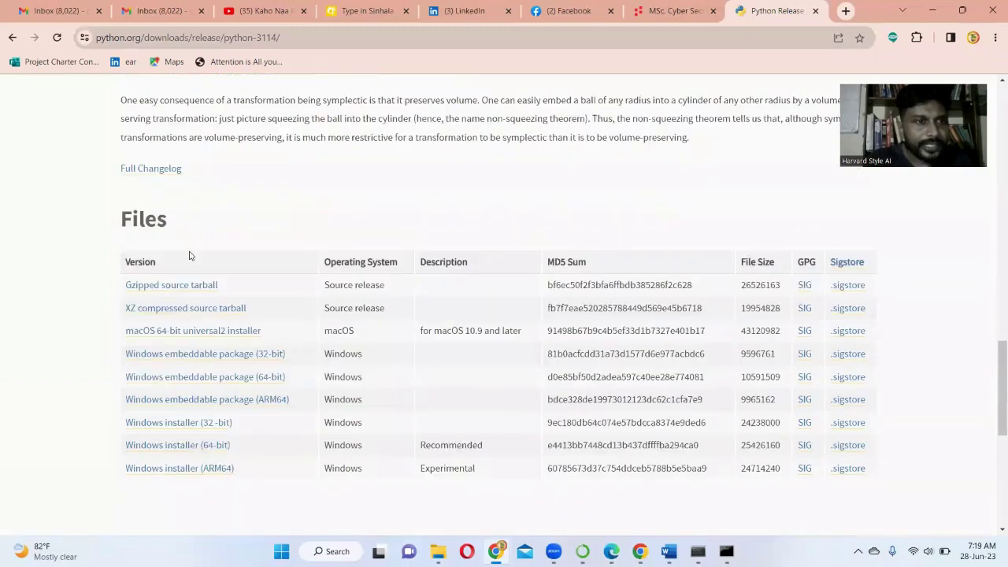
{"action": "scroll", "coordinate": [307, 158], "scroll_direction": "down", "scroll_amount": 1}
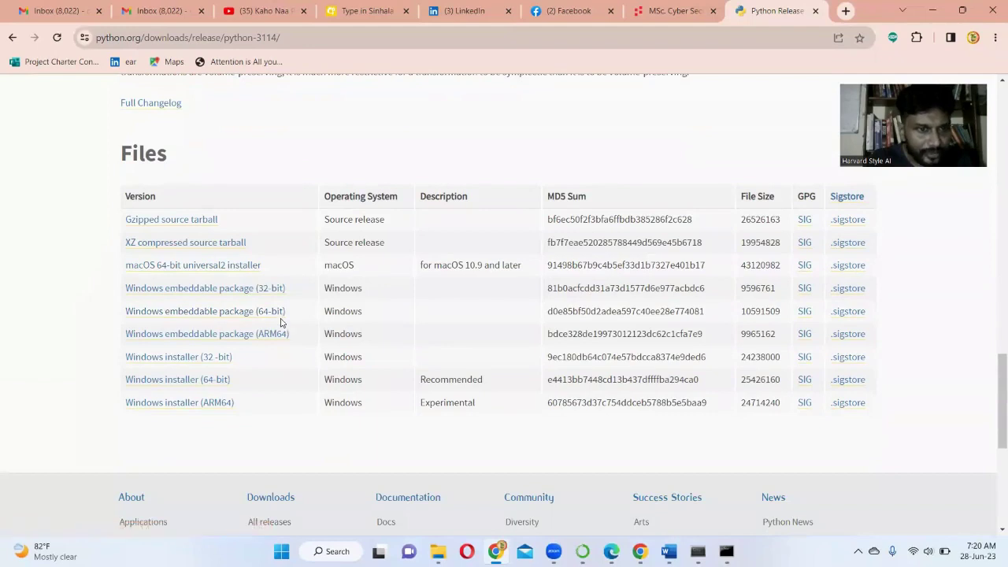
{"action": "scroll", "coordinate": [205, 335], "scroll_direction": "down", "scroll_amount": 1}
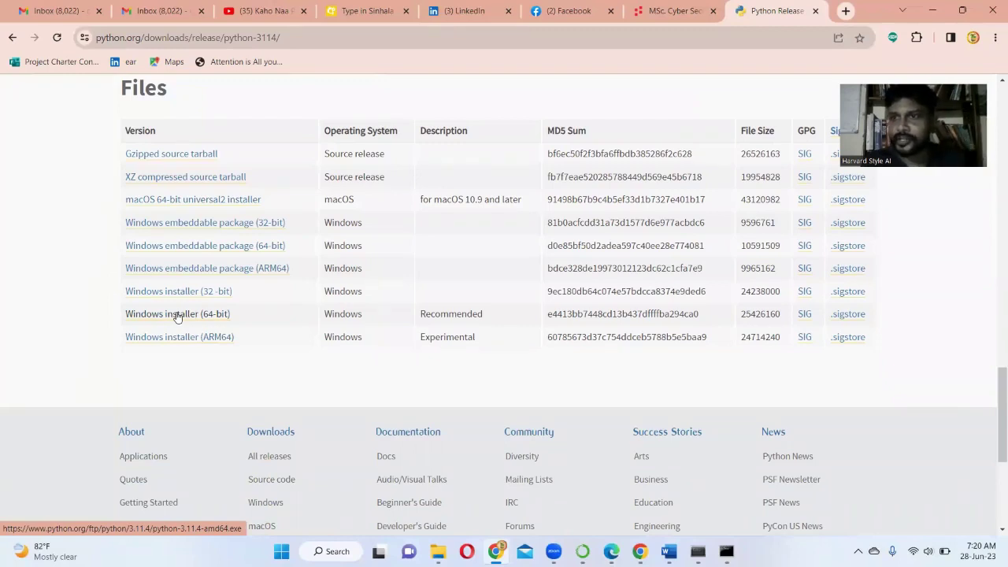
{"action": "left_click", "coordinate": [217, 315]}
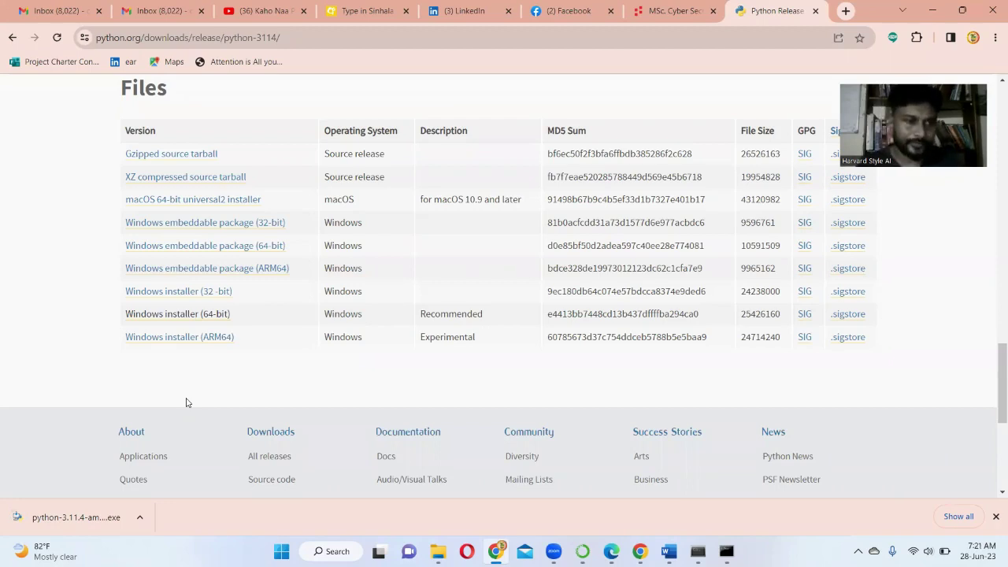
- Run the downloaded python-3.11.4-amd64 (1) installer from the Downloads folder, install Python with the default settings and close the setup
{"action": "left_click", "coordinate": [140, 518]}
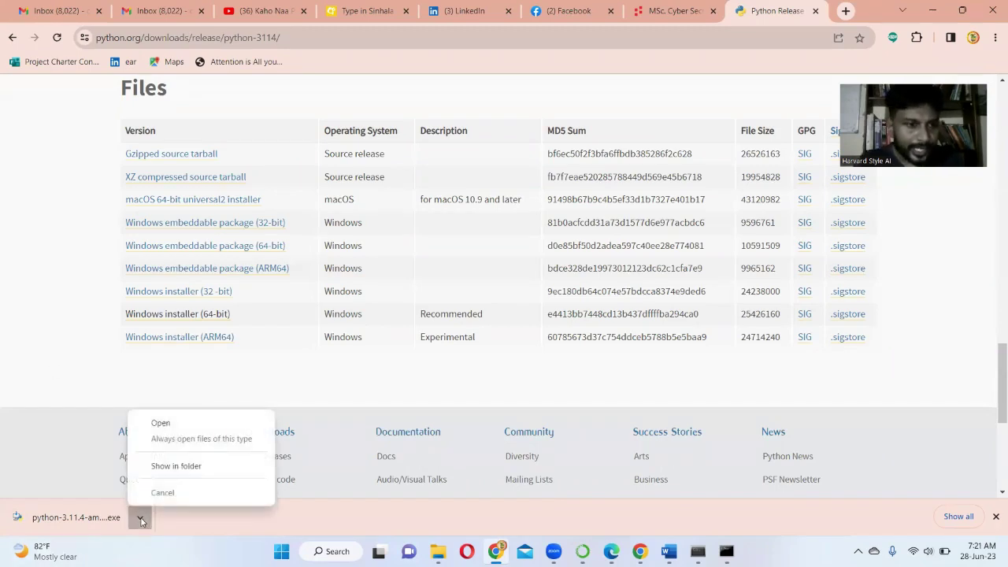
{"action": "left_click", "coordinate": [173, 466]}
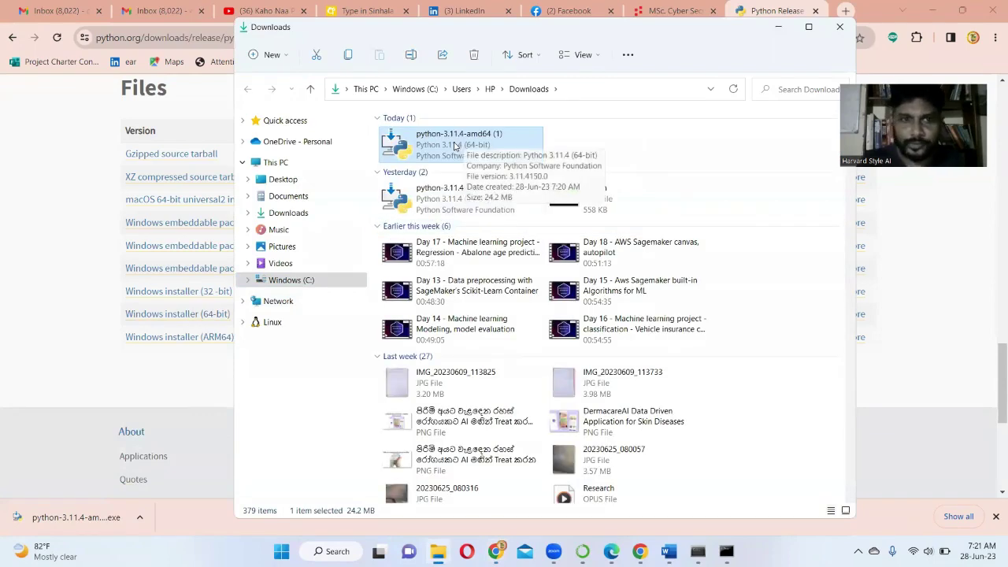
{"action": "double_click", "coordinate": [460, 147]}
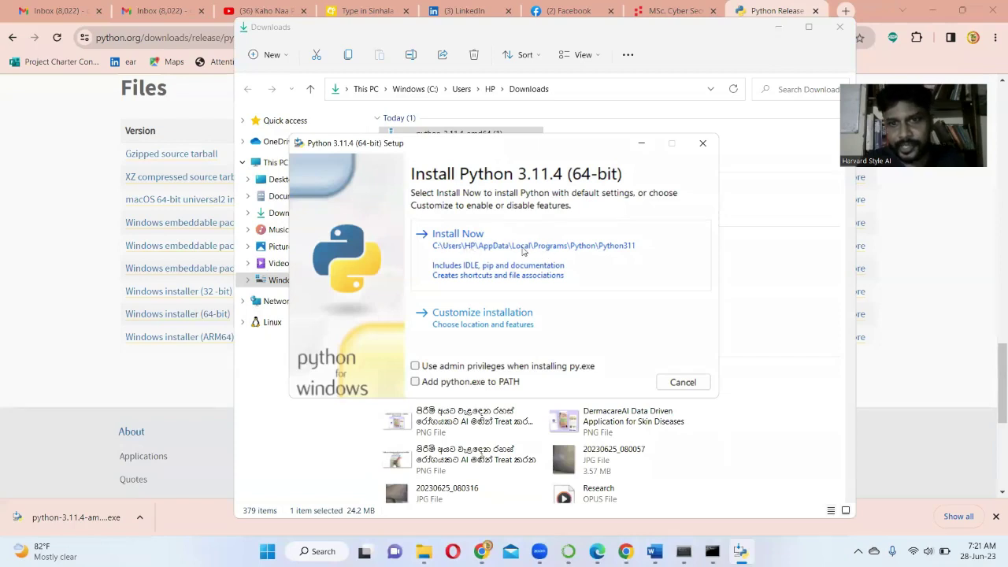
{"action": "left_click", "coordinate": [483, 247]}
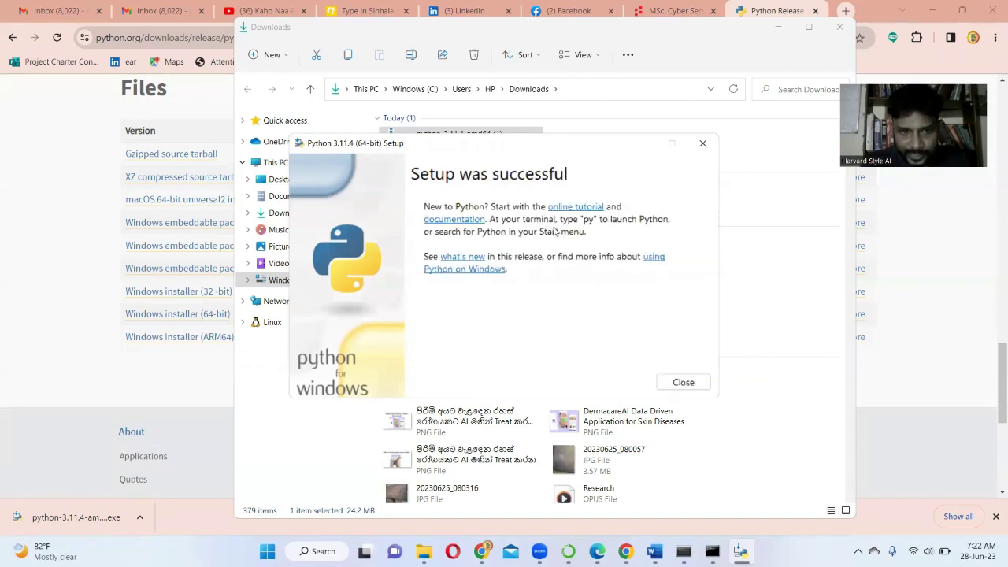
{"action": "left_click", "coordinate": [683, 382]}
- Open a new Command Prompt window and check the active Python version with python --version
{"action": "left_click", "coordinate": [281, 551]}
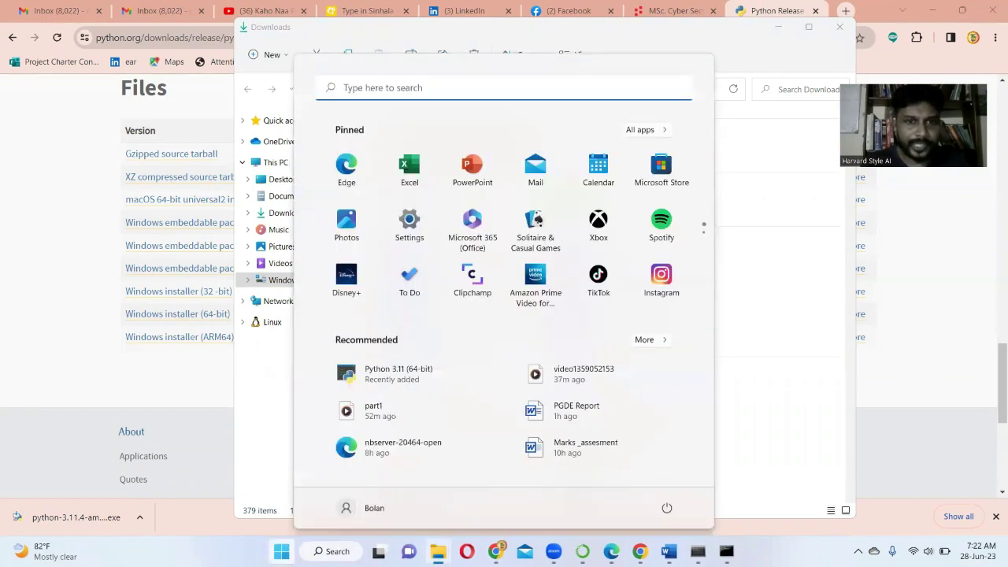
{"action": "type", "text": "cmd"}
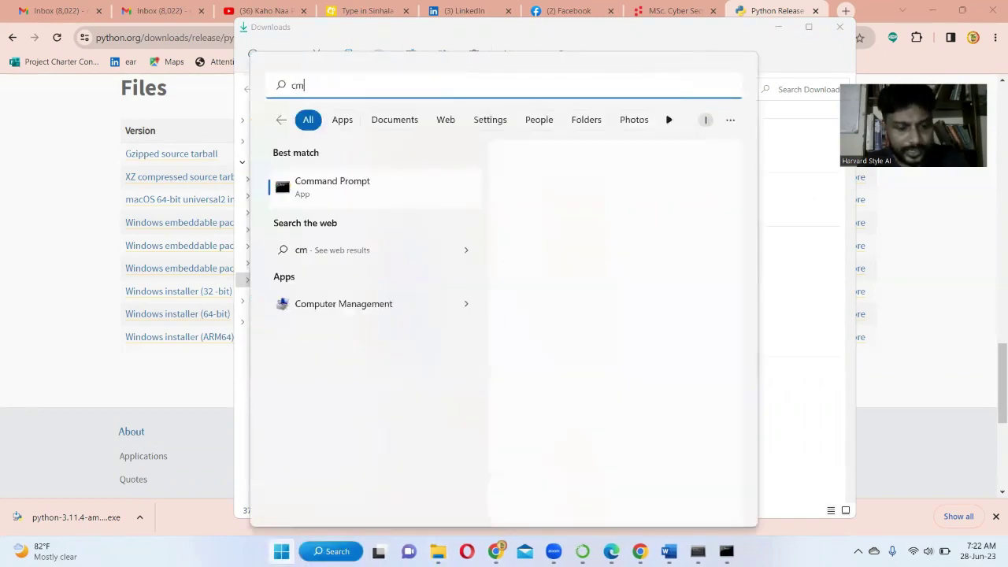
{"action": "left_click", "coordinate": [348, 189]}
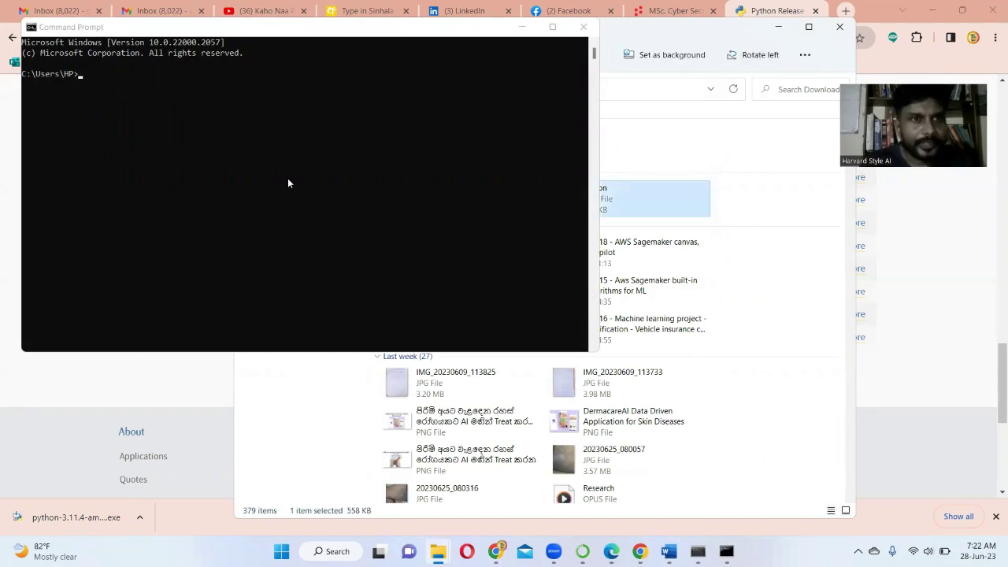
{"action": "left_click", "coordinate": [220, 138]}
{"action": "type", "text": "pytho"}
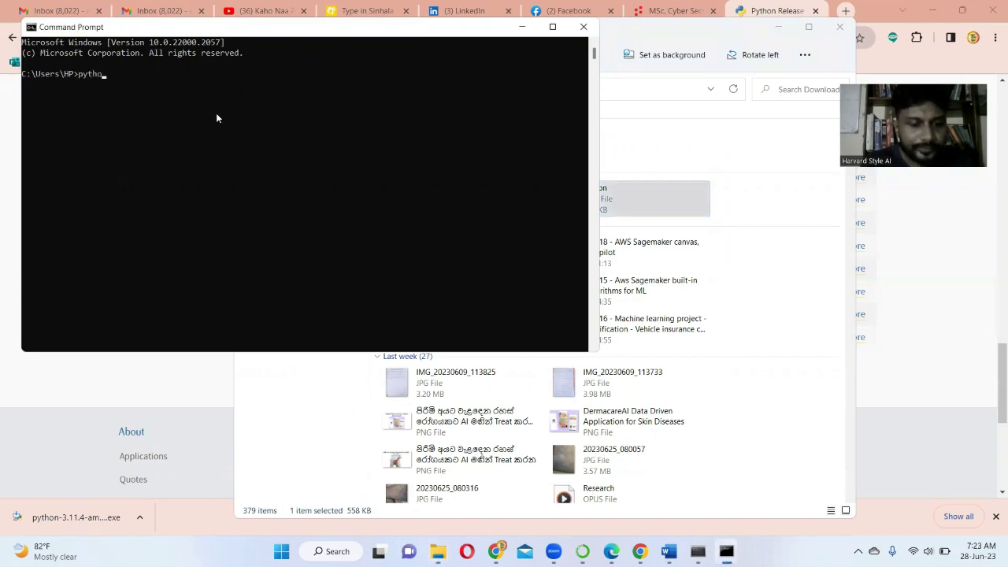
{"action": "type", "text": "n --"}
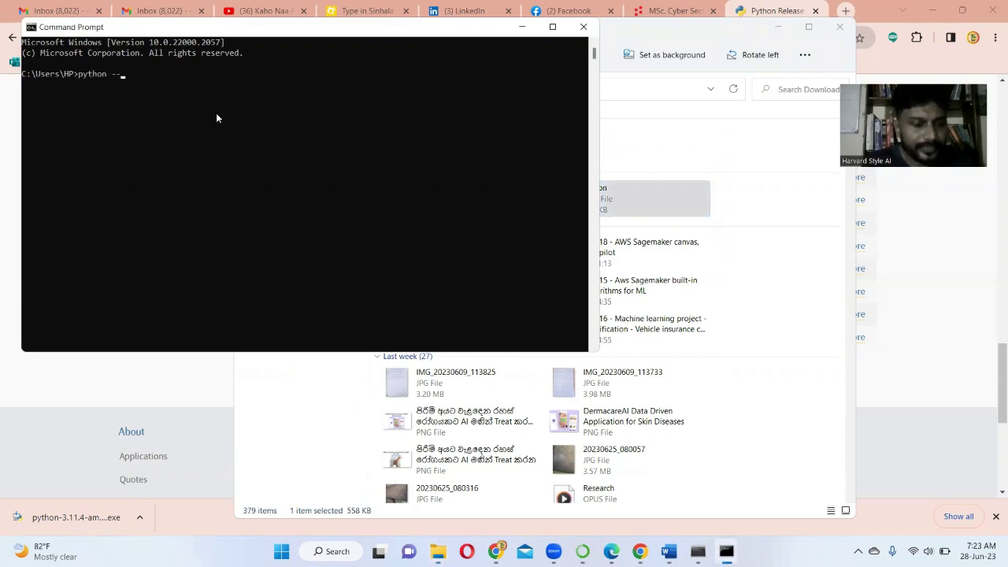
{"action": "type", "text": "version"}
{"action": "key", "text": "Return"}
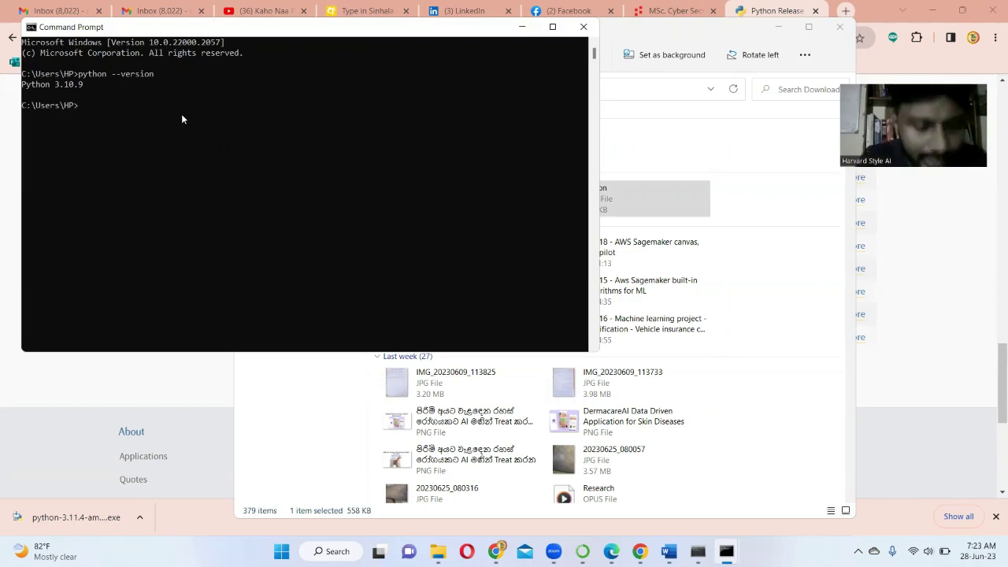
- Search the user folder and its subfolders with the command dir /s python .exe and look through the directory listing
{"action": "type", "text": "dir"}
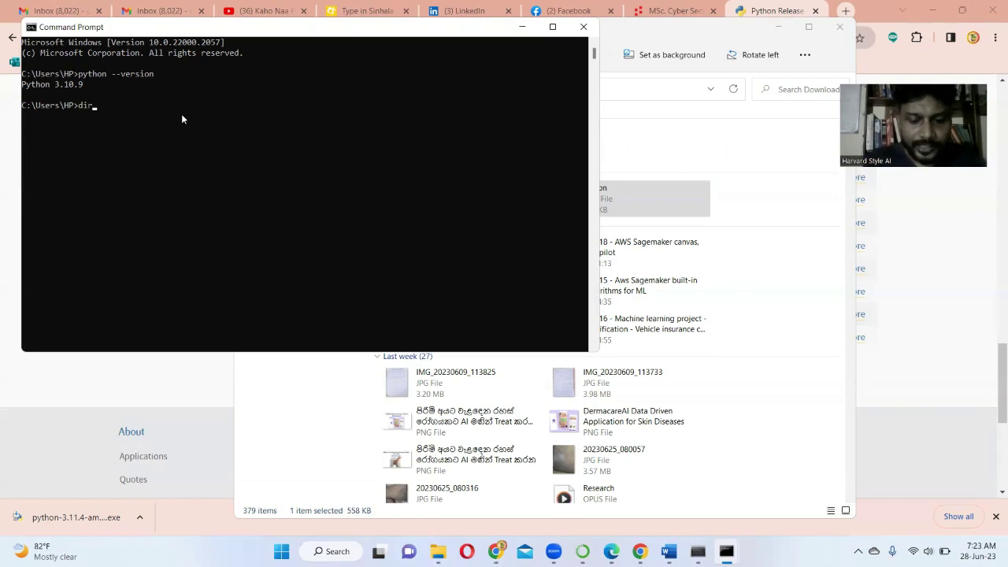
{"action": "type", "text": " /s pytho"}
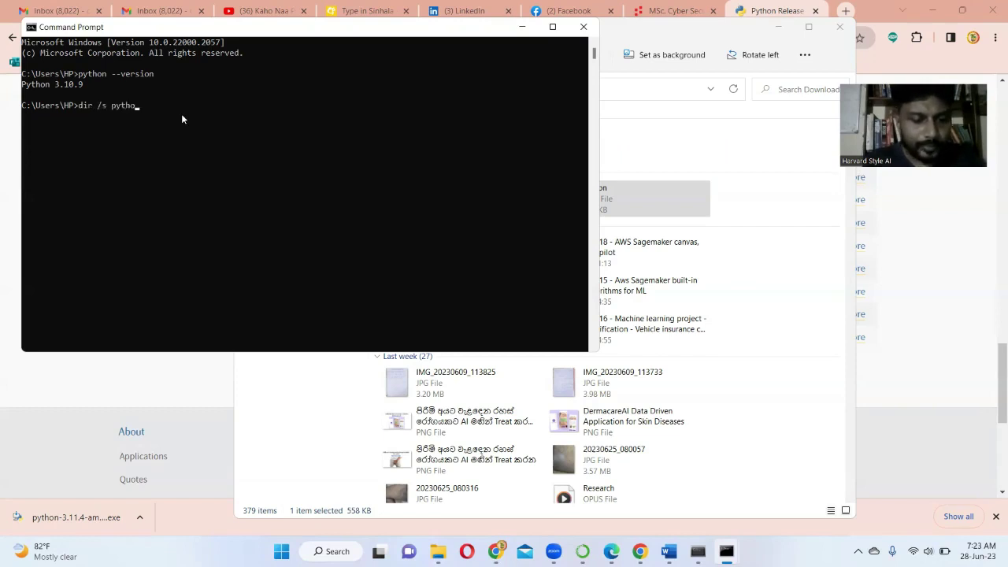
{"action": "type", "text": "n .exe"}
{"action": "key", "text": "Return"}
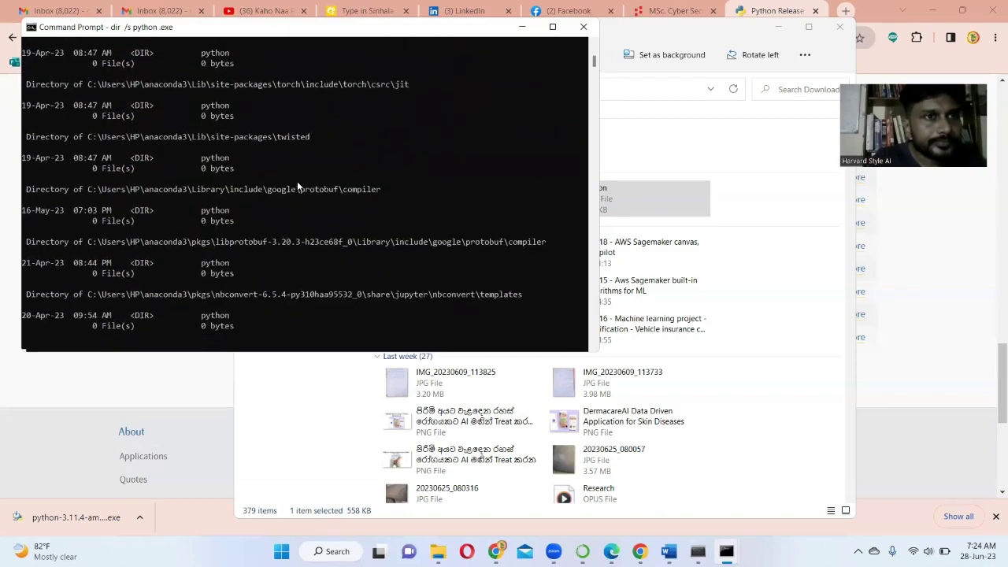
{"action": "scroll", "coordinate": [296, 182], "scroll_direction": "up", "scroll_amount": 10}
{"action": "scroll", "coordinate": [296, 181], "scroll_direction": "up", "scroll_amount": 15}
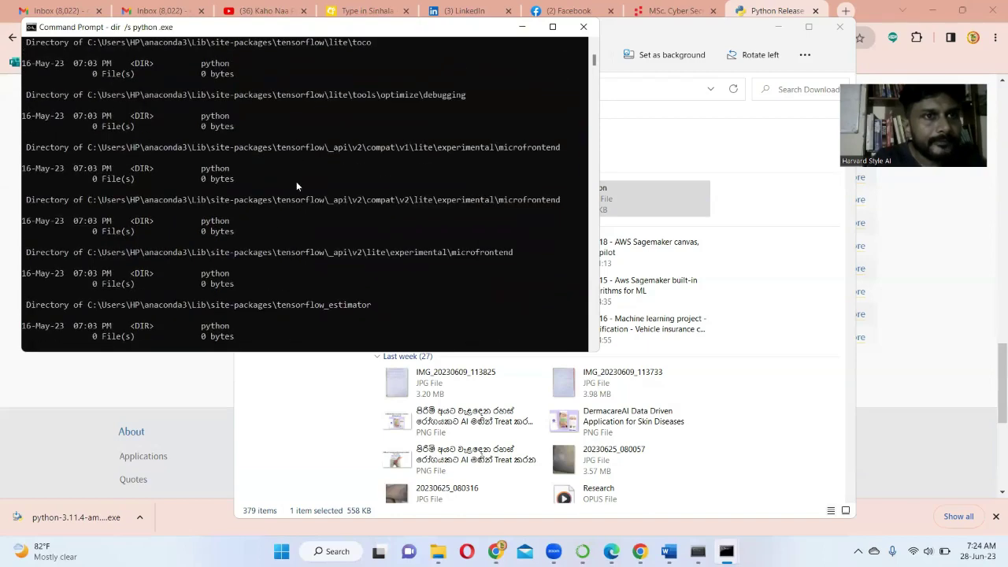
{"action": "scroll", "coordinate": [295, 182], "scroll_direction": "down", "scroll_amount": 15}
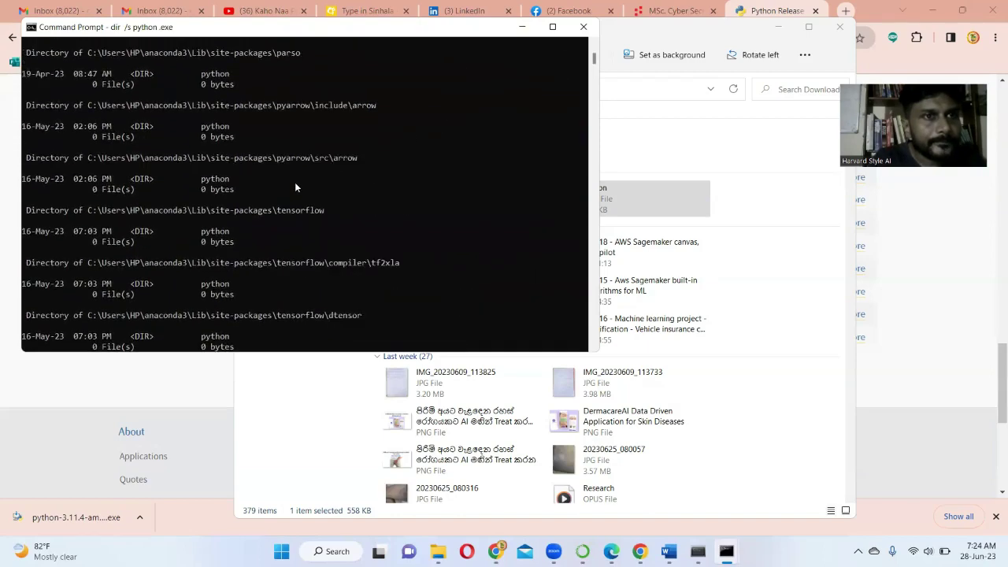
{"action": "scroll", "coordinate": [419, 114], "scroll_direction": "down", "scroll_amount": 8}
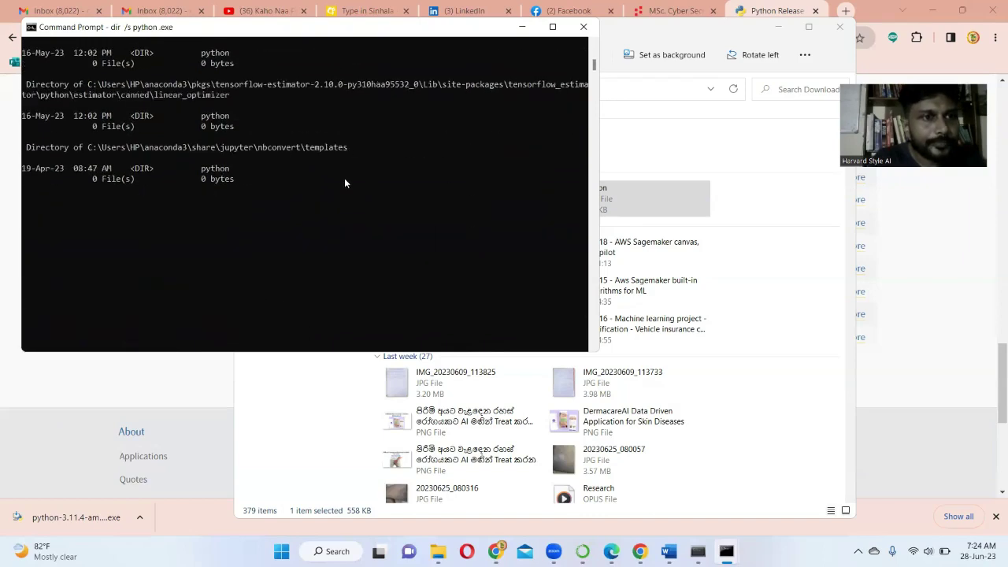
{"action": "scroll", "coordinate": [344, 183], "scroll_direction": "up", "scroll_amount": 8}
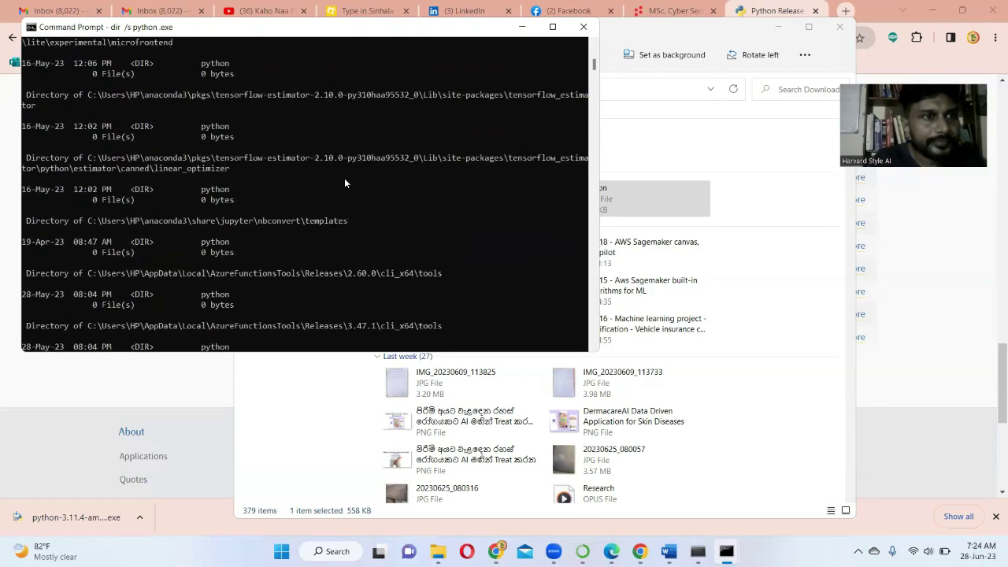
{"action": "scroll", "coordinate": [344, 178], "scroll_direction": "up", "scroll_amount": 10}
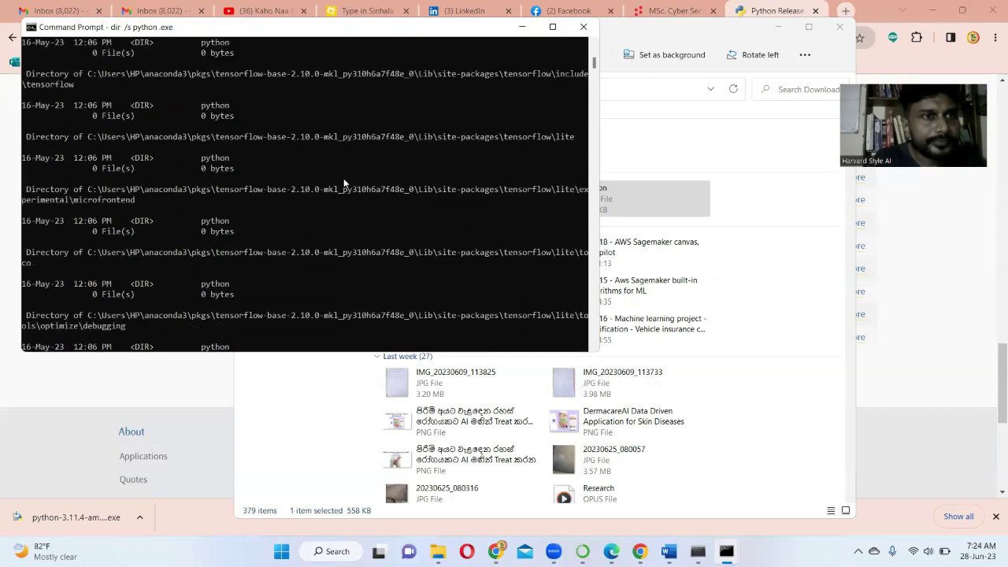
{"action": "scroll", "coordinate": [343, 178], "scroll_direction": "down", "scroll_amount": 10}
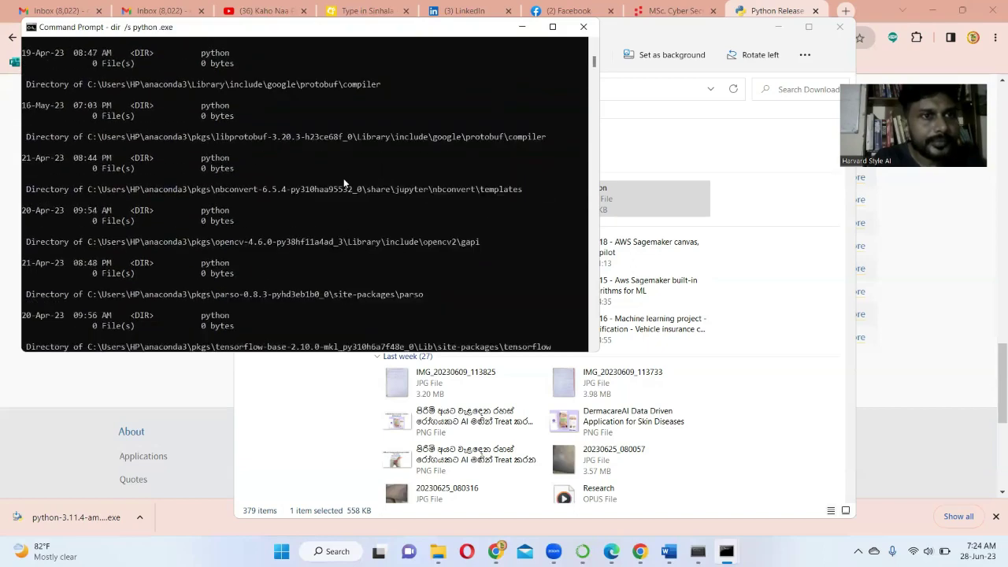
- Look back through the python folders in the directory listing and close the Command Prompt and Anaconda Prompt windows
{"action": "scroll", "coordinate": [345, 173], "scroll_direction": "up", "scroll_amount": 9}
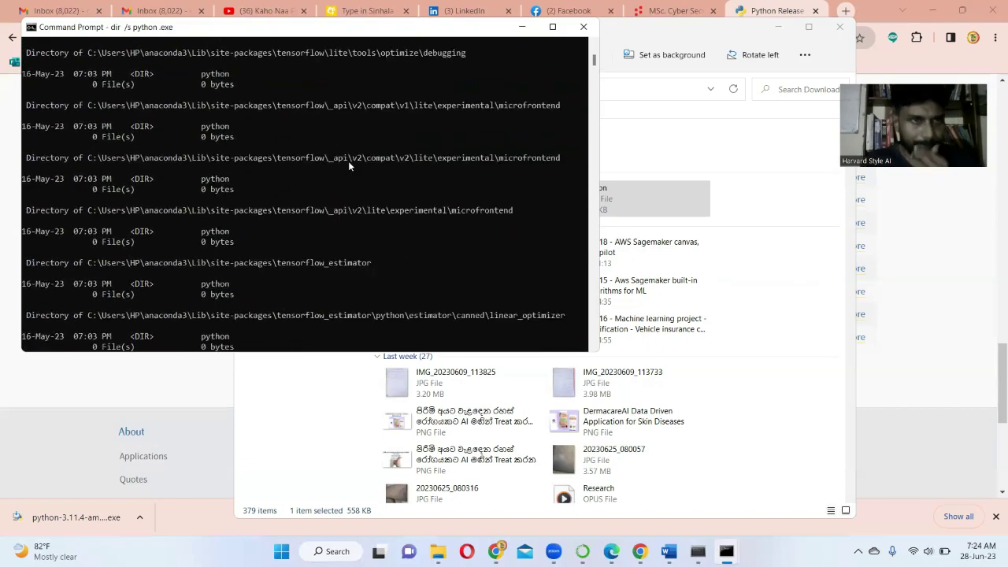
{"action": "scroll", "coordinate": [348, 161], "scroll_direction": "up", "scroll_amount": 8}
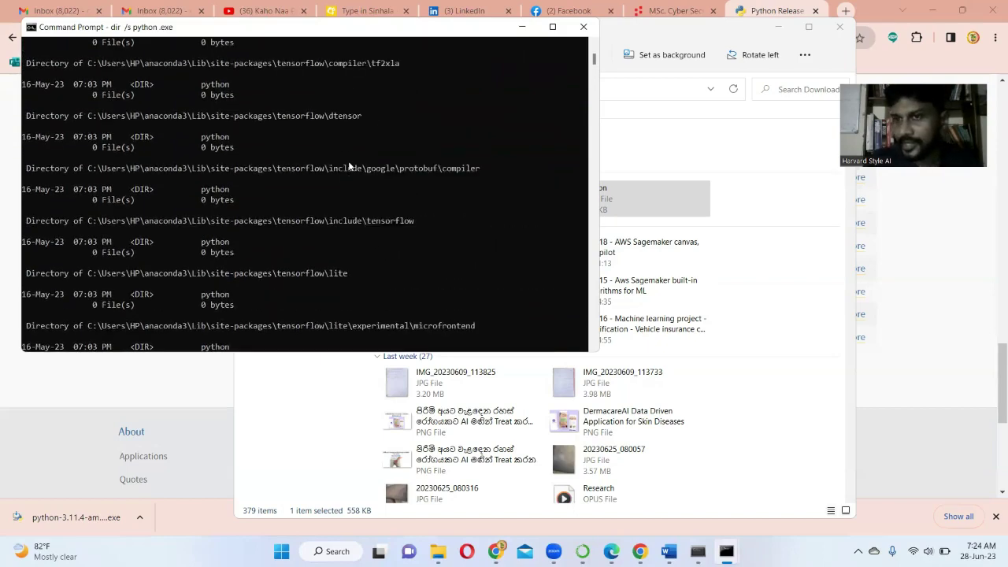
{"action": "scroll", "coordinate": [420, 148], "scroll_direction": "up", "scroll_amount": 2}
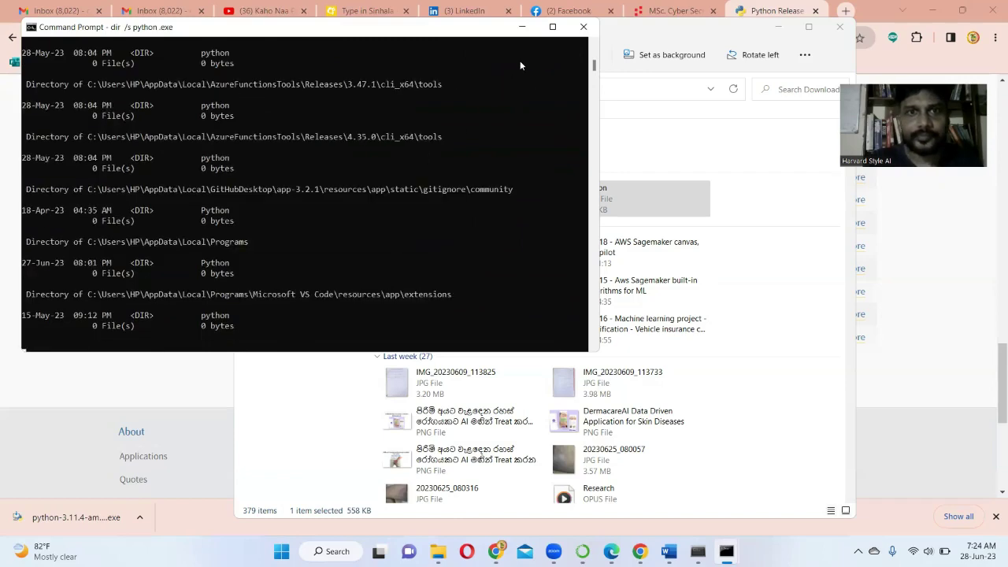
{"action": "left_click", "coordinate": [521, 27]}
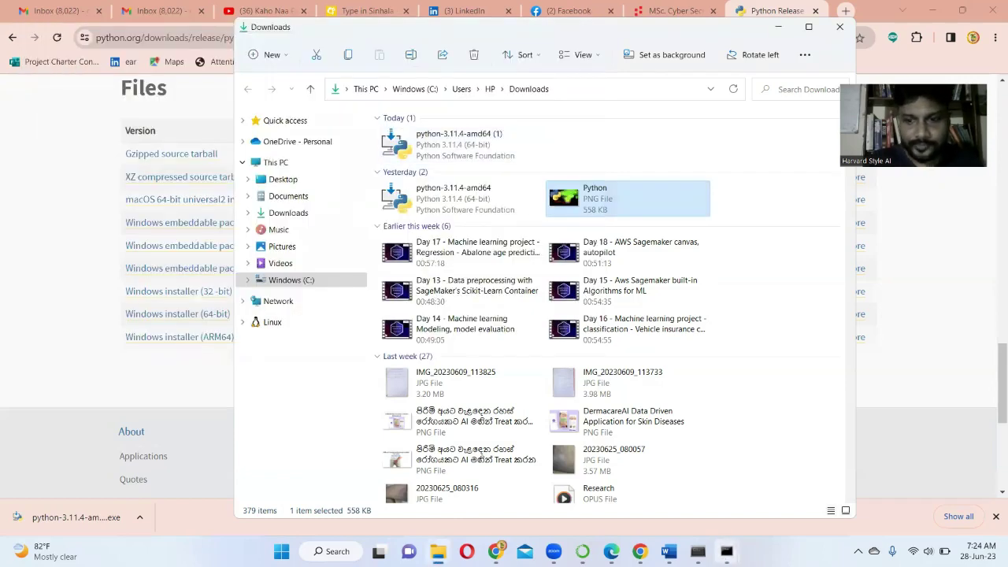
{"action": "left_click", "coordinate": [726, 551]}
{"action": "left_click", "coordinate": [851, 442]}
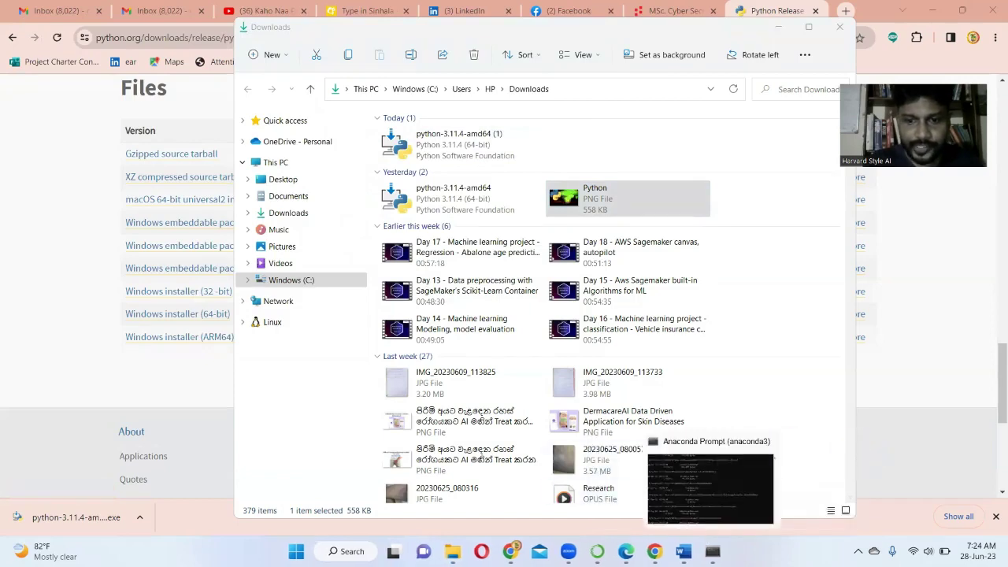
{"action": "left_click", "coordinate": [713, 552]}
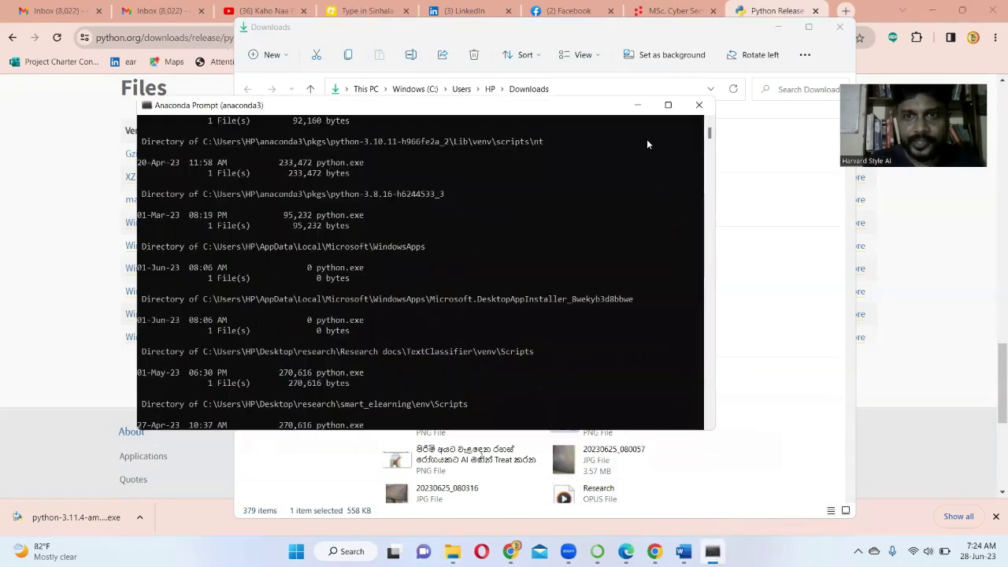
{"action": "left_click", "coordinate": [699, 105]}
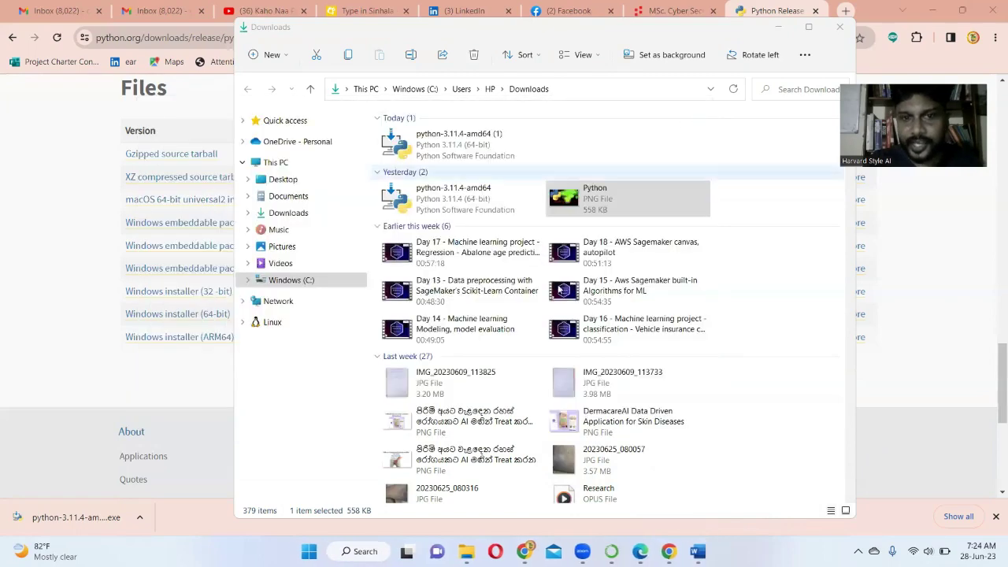
- Open a fresh Command Prompt and check the active Python version with python --version
{"action": "left_click", "coordinate": [310, 551]}
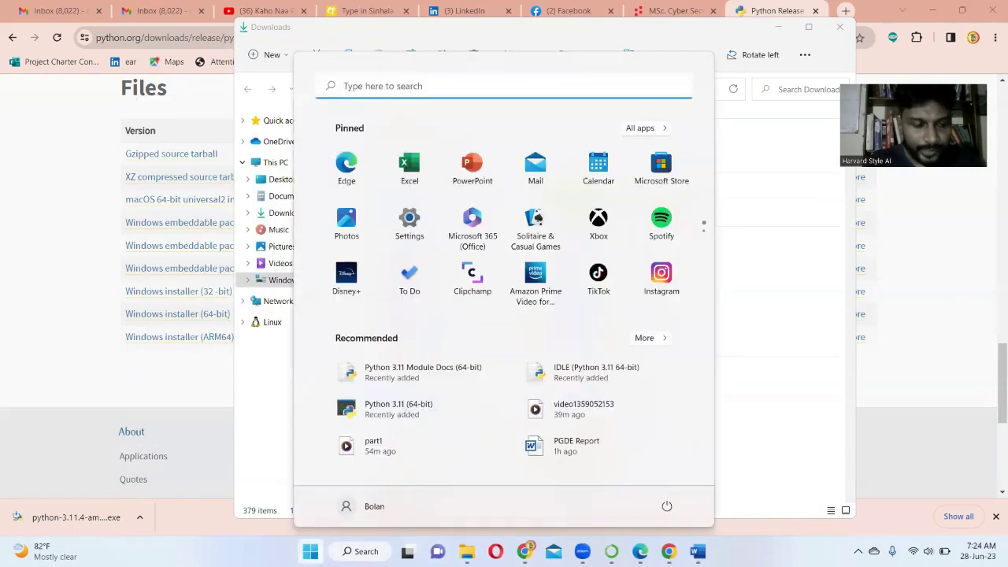
{"action": "type", "text": "cmd"}
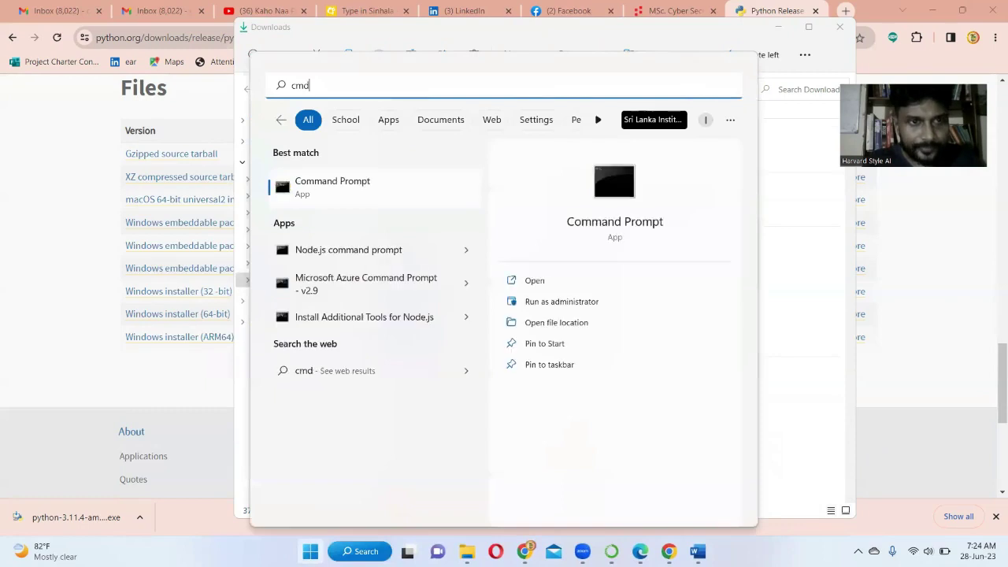
{"action": "key", "text": "Return"}
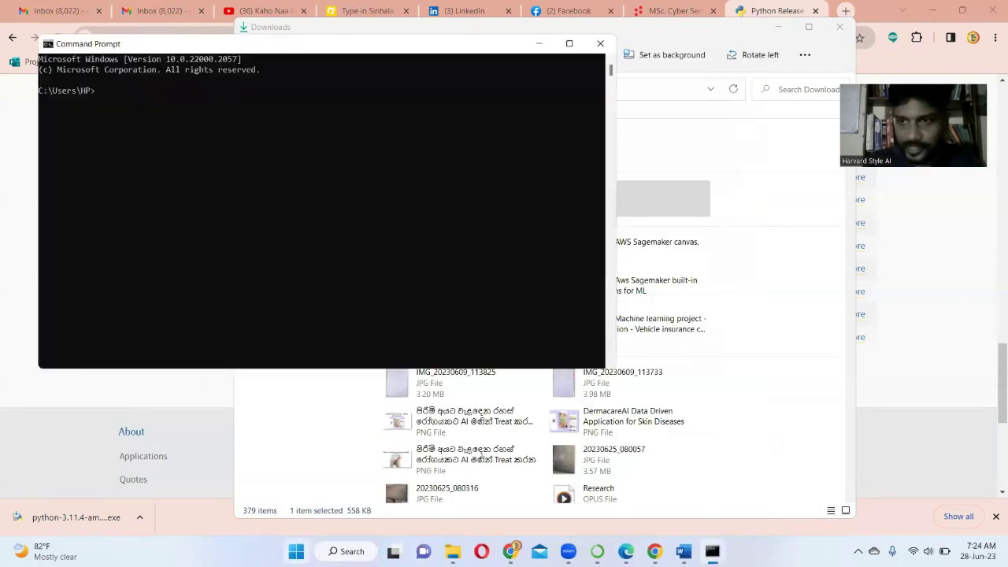
{"action": "type", "text": "pyth"}
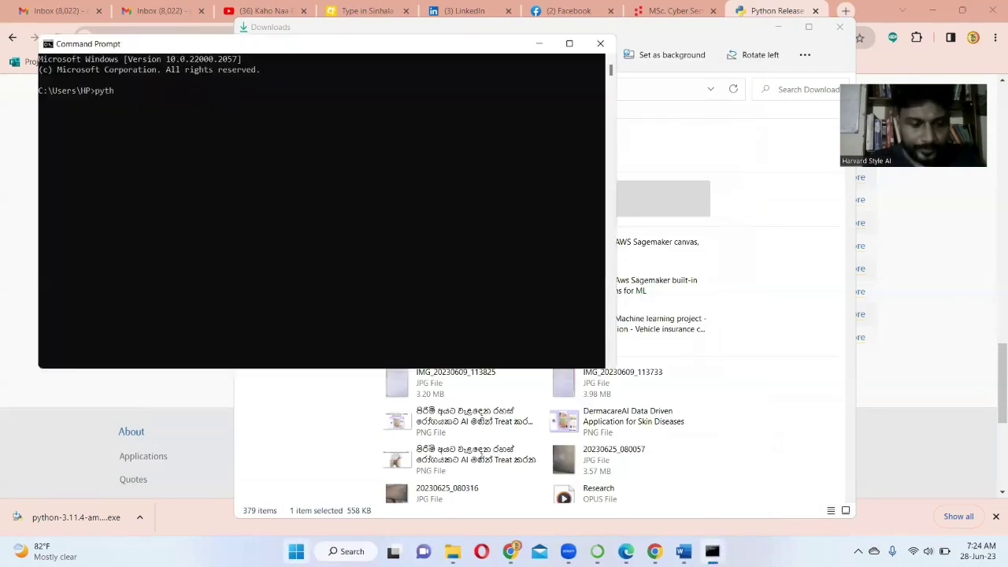
{"action": "type", "text": "on --version"}
{"action": "key", "text": "Return"}
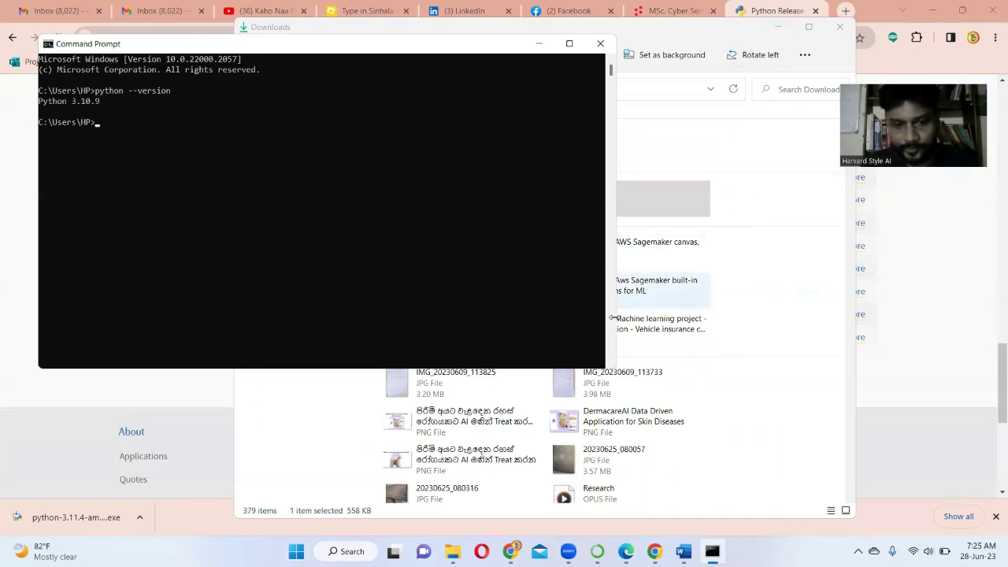
- Search Windows for env, open the system environment variables settings, move Command Prompt aside and bring up the Environment Variables dialog
{"action": "key", "text": "super"}
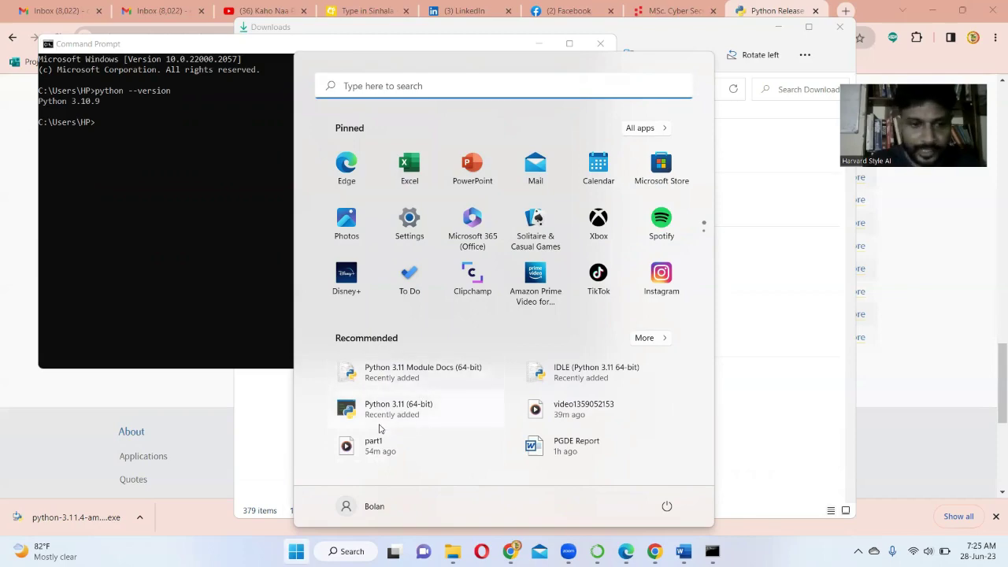
{"action": "left_click", "coordinate": [297, 551]}
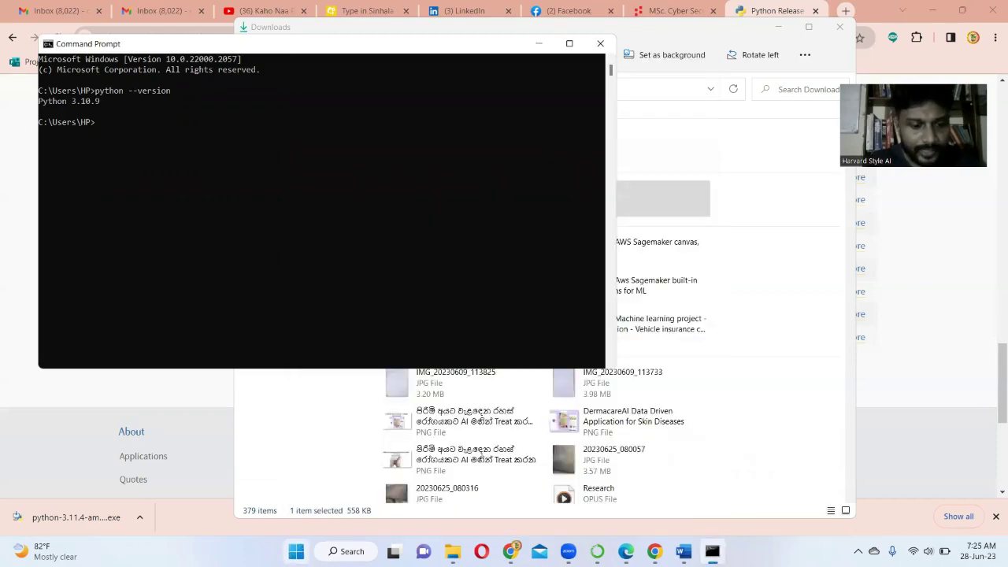
{"action": "left_click", "coordinate": [297, 551]}
{"action": "type", "text": "env"}
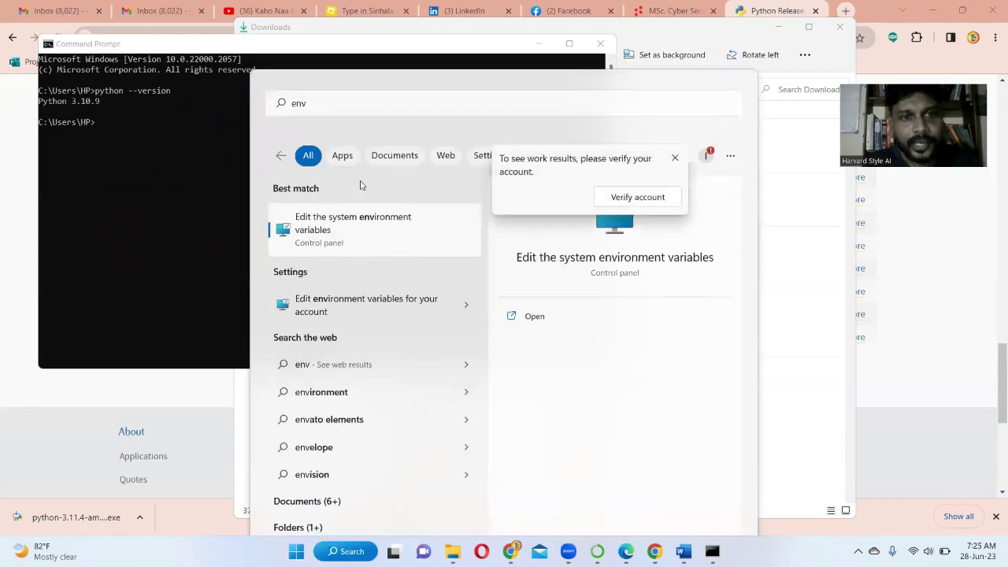
{"action": "key", "text": "Escape"}
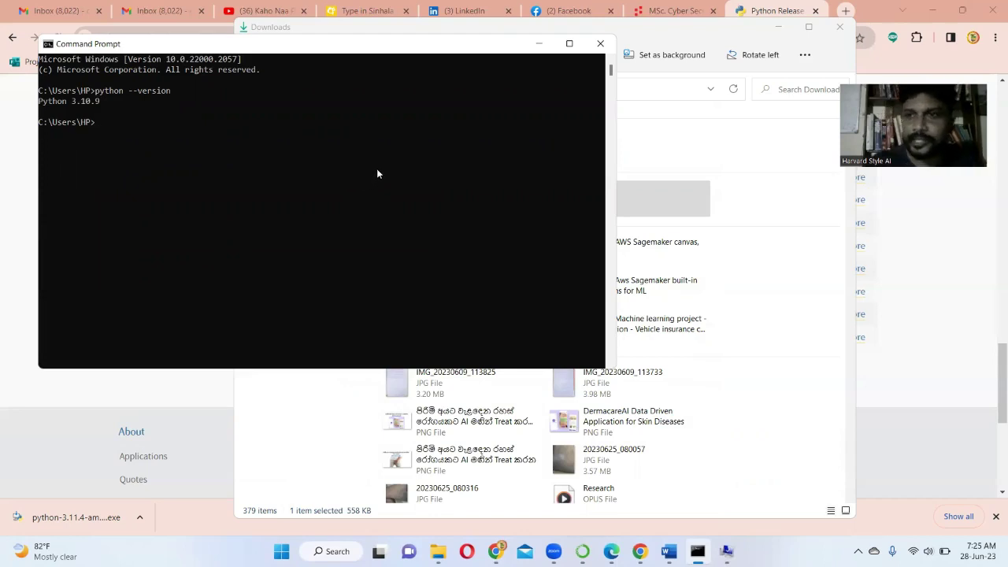
{"action": "left_click_drag", "start_coordinate": [401, 69], "coordinate": [843, 240]}
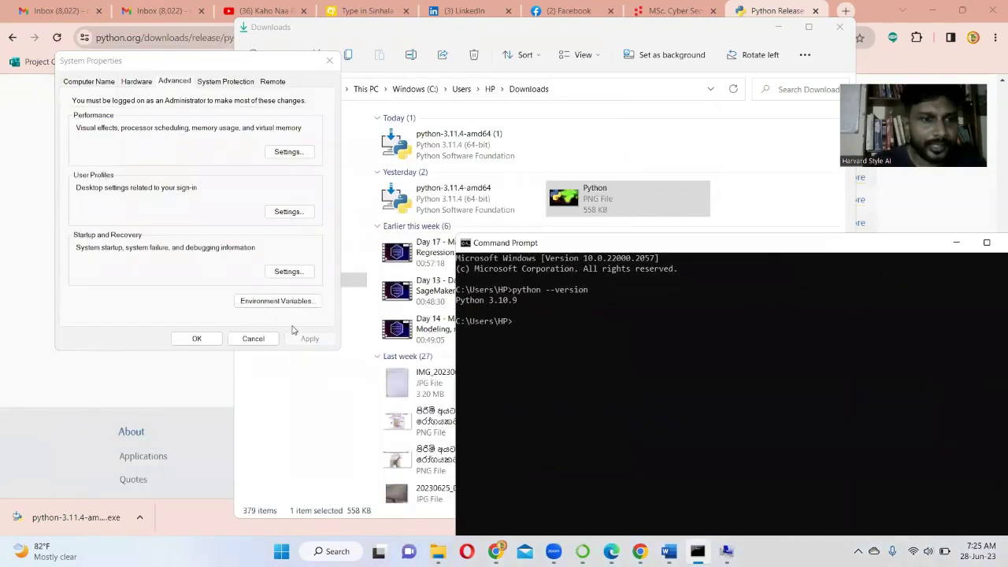
{"action": "left_click", "coordinate": [293, 300]}
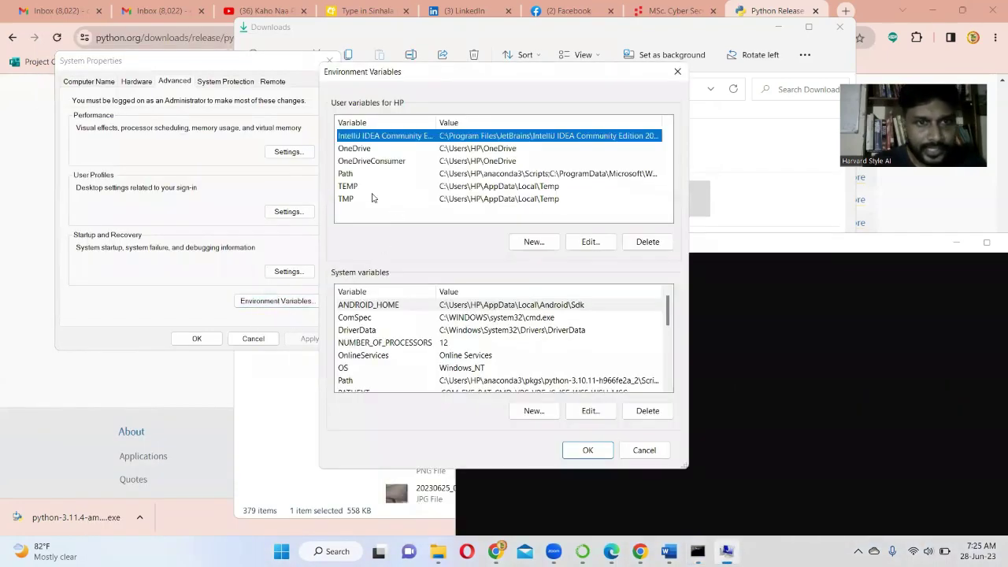
- Delete the C:\Users\HP\anaconda3 entry from the user variable Path and accept the changes in all open settings dialogs
{"action": "left_click", "coordinate": [365, 174]}
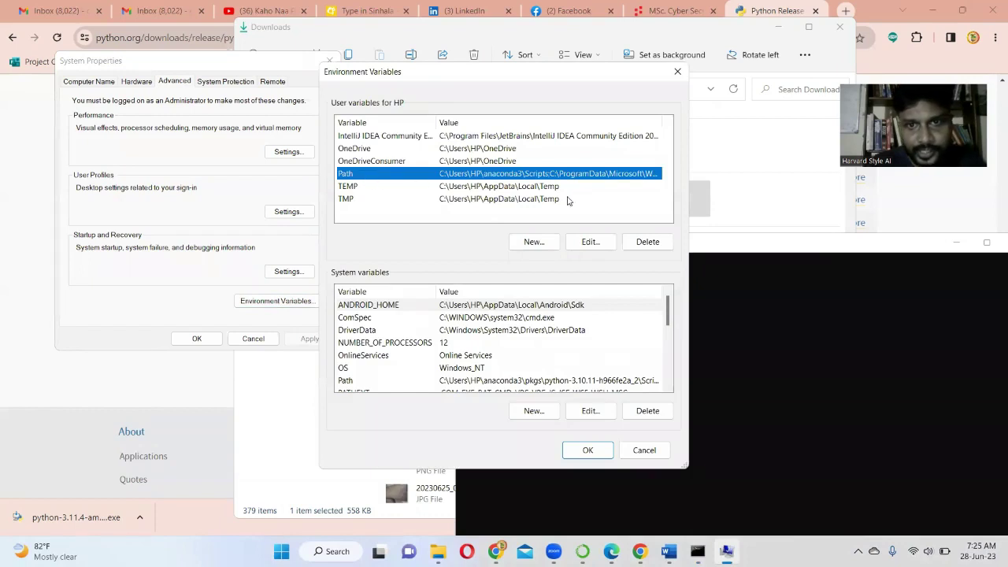
{"action": "left_click", "coordinate": [587, 243]}
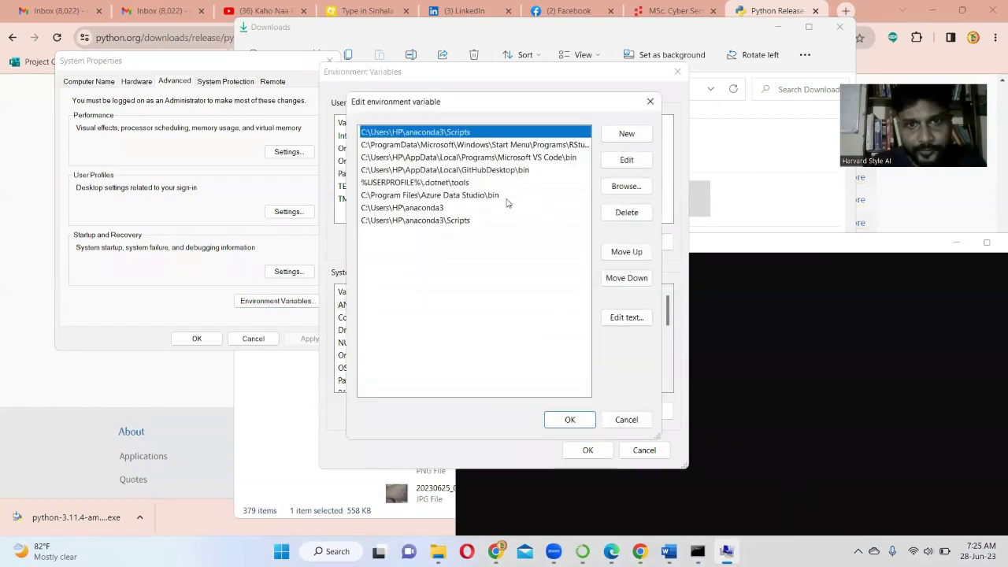
{"action": "left_click", "coordinate": [443, 223]}
{"action": "left_click", "coordinate": [425, 208]}
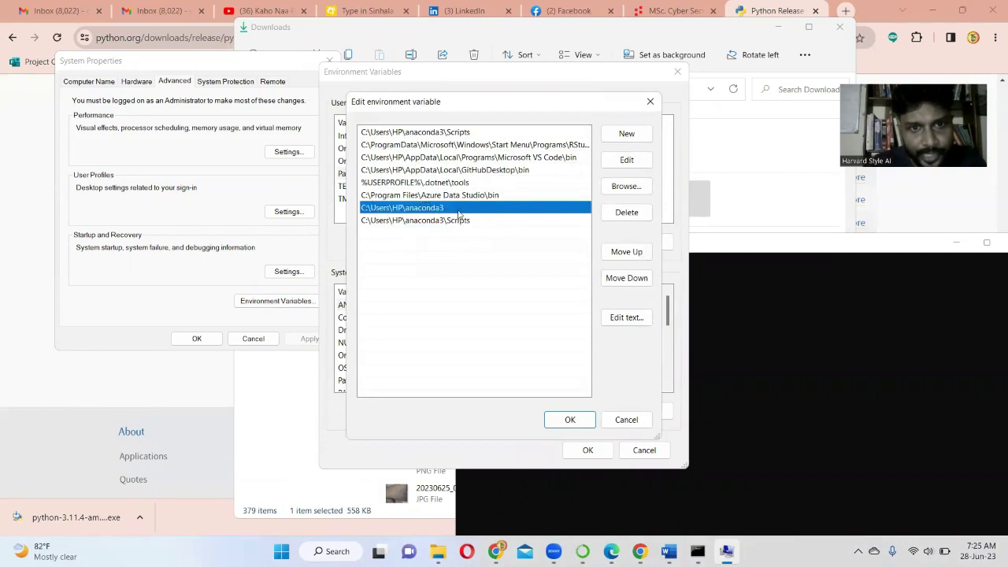
{"action": "left_click", "coordinate": [626, 213]}
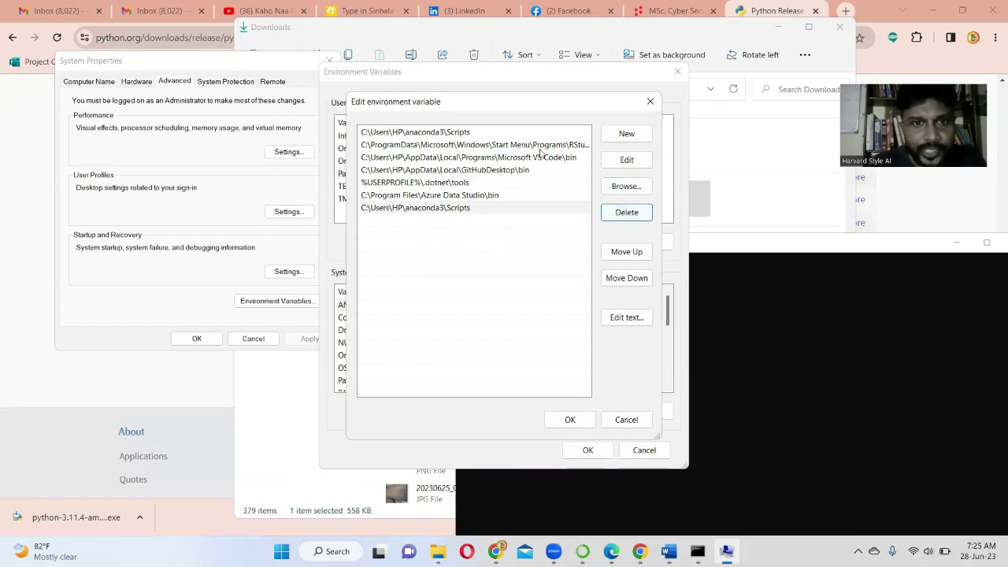
{"action": "left_click", "coordinate": [575, 420]}
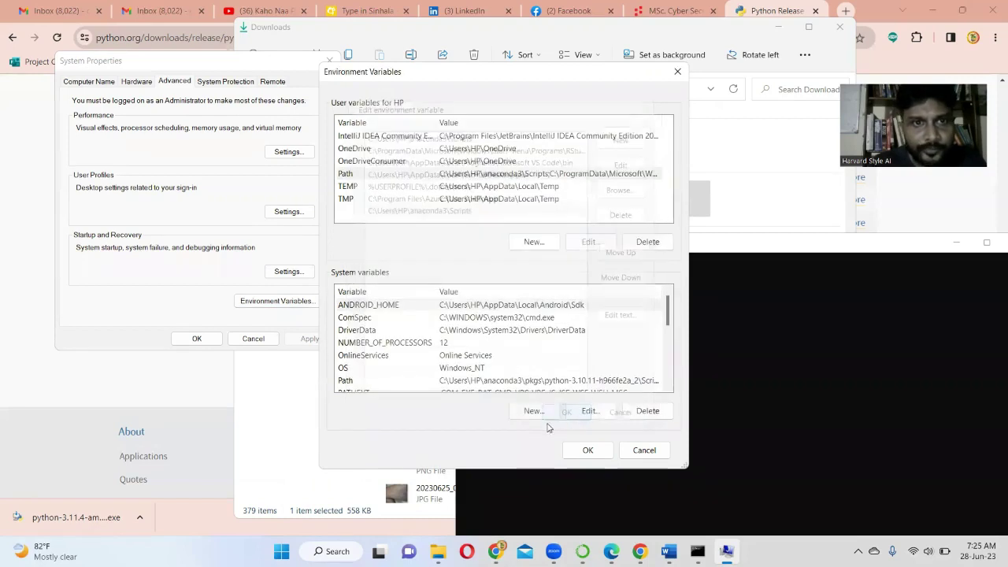
{"action": "left_click", "coordinate": [572, 454]}
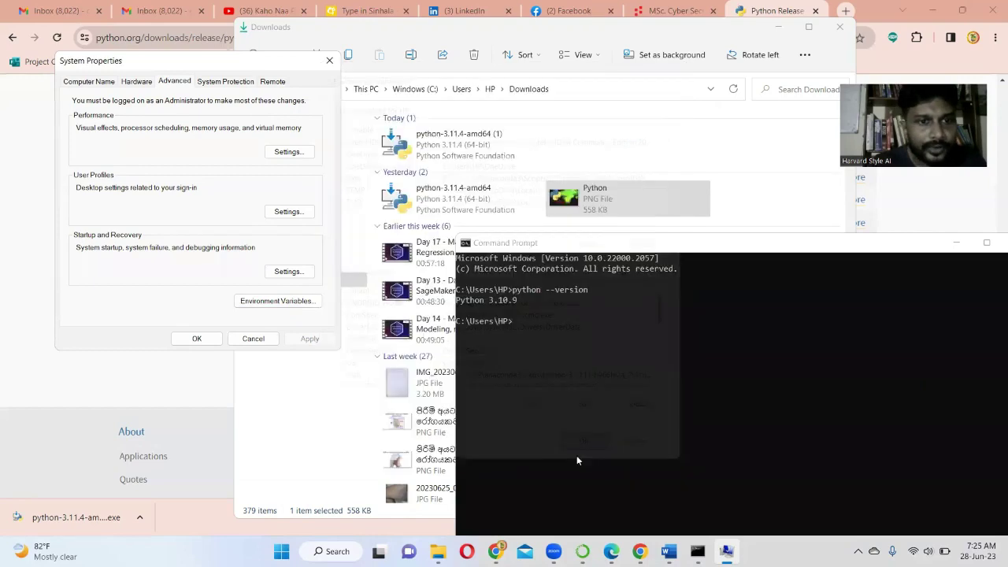
{"action": "left_click", "coordinate": [197, 339]}
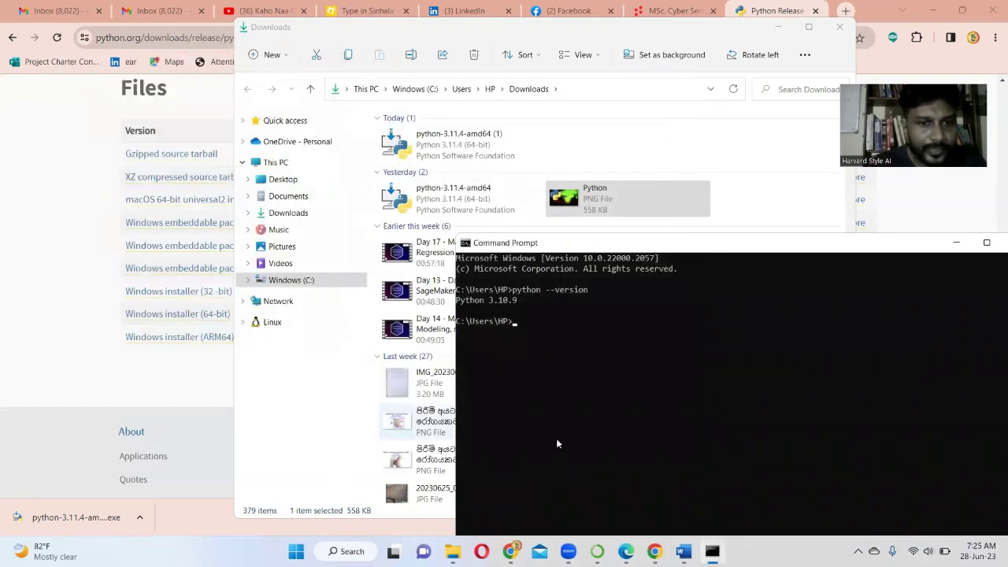
- Restart Command Prompt, run python --version again to test the edited Path, and close the window
{"action": "left_click_drag", "start_coordinate": [764, 254], "coordinate": [402, 171]}
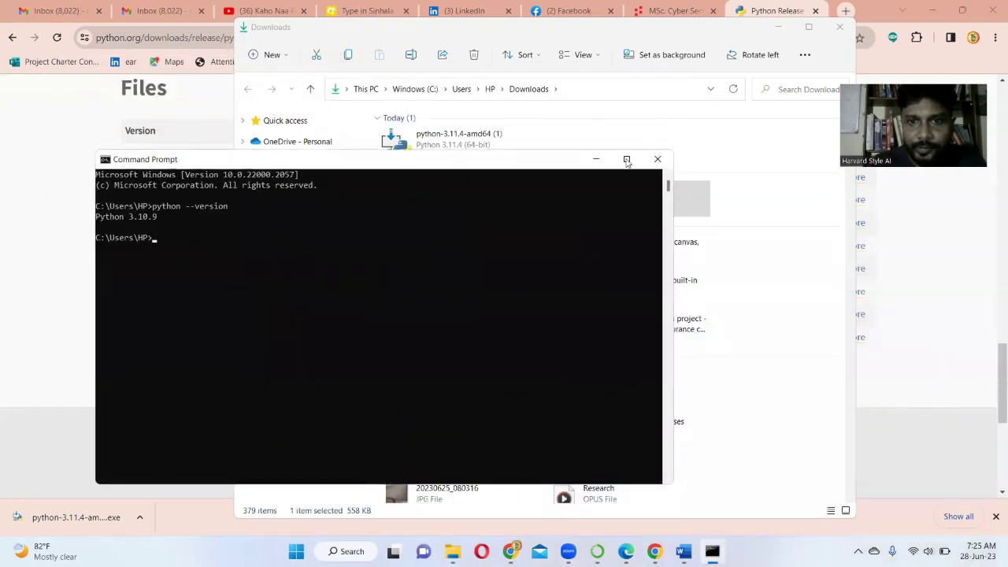
{"action": "left_click", "coordinate": [659, 160]}
{"action": "left_click", "coordinate": [308, 552]}
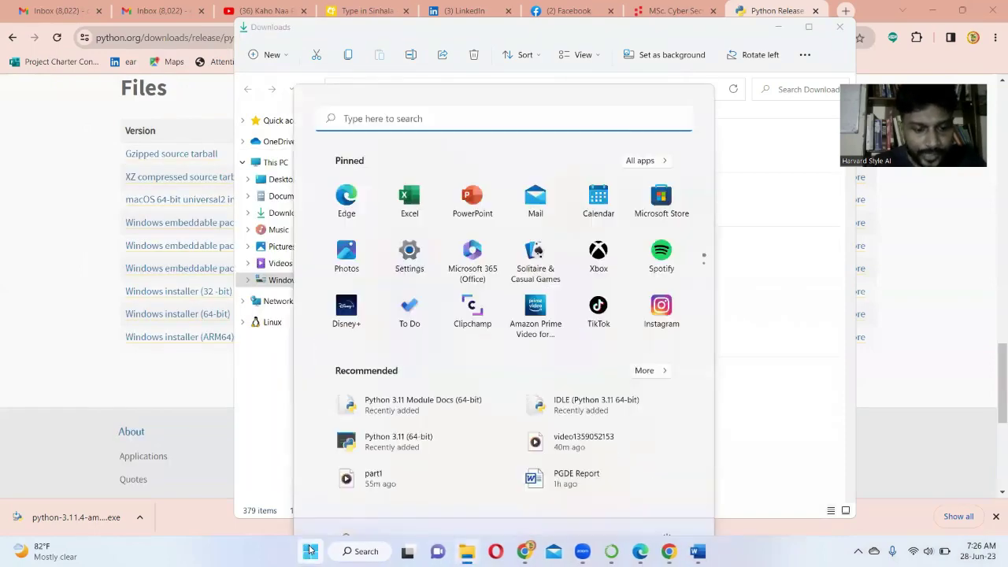
{"action": "type", "text": "cmd"}
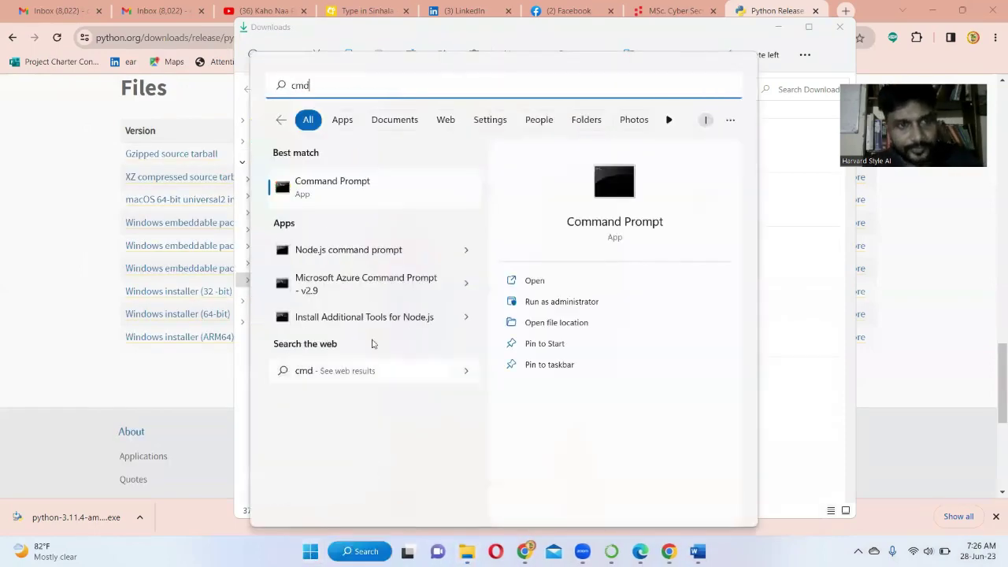
{"action": "key", "text": "Return"}
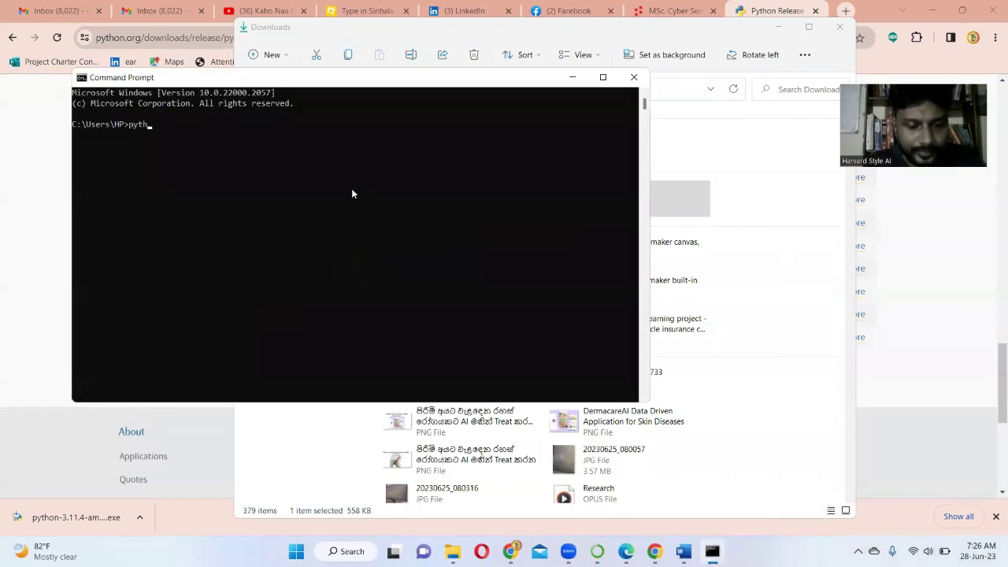
{"action": "type", "text": "python --version"}
{"action": "key", "text": "Return"}
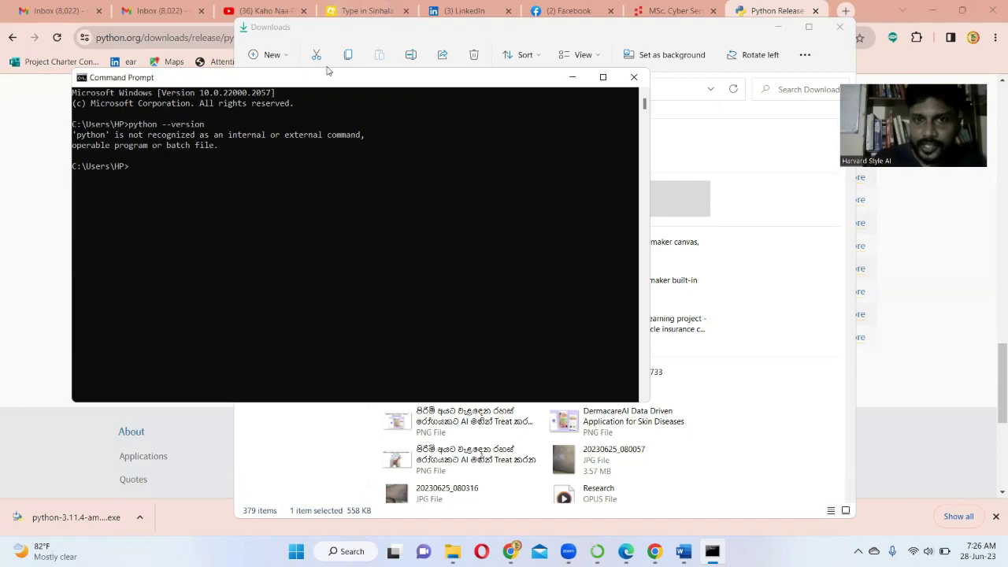
{"action": "left_click", "coordinate": [622, 80]}
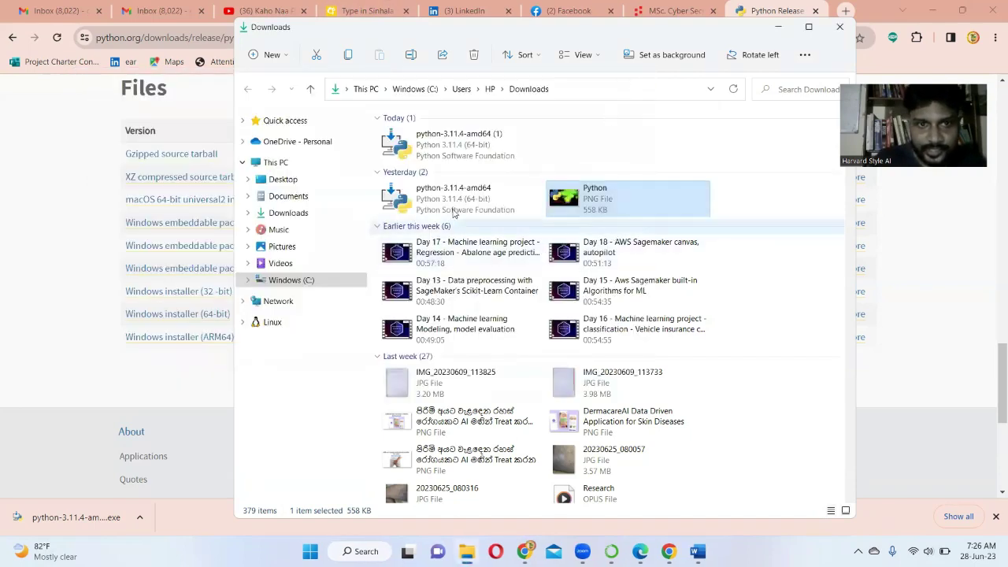
- Run the python-3.11.4-amd64 (1) installer to modify the existing installation, keep all optional features selected and continue to Advanced Options
{"action": "double_click", "coordinate": [459, 150]}
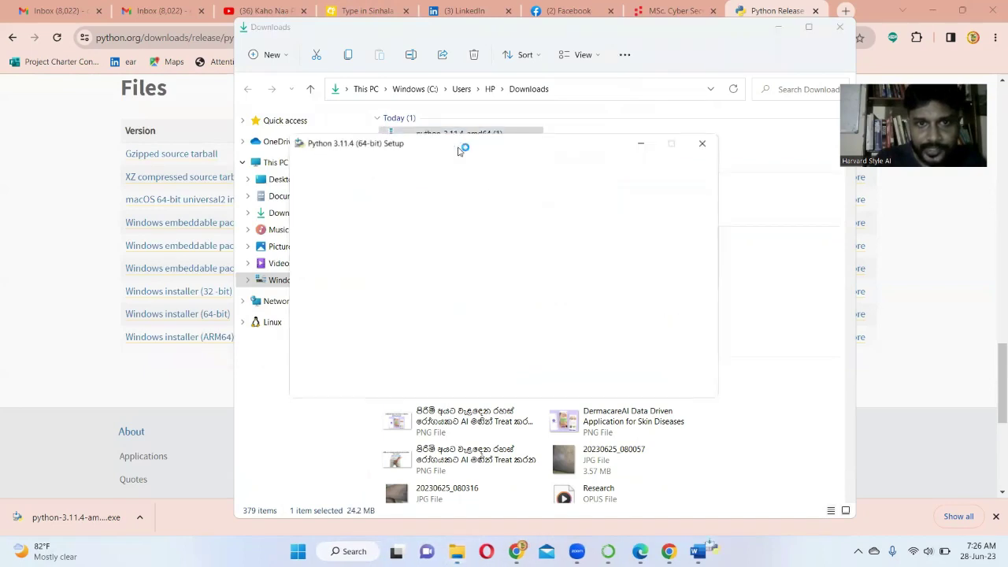
{"action": "left_click", "coordinate": [471, 241]}
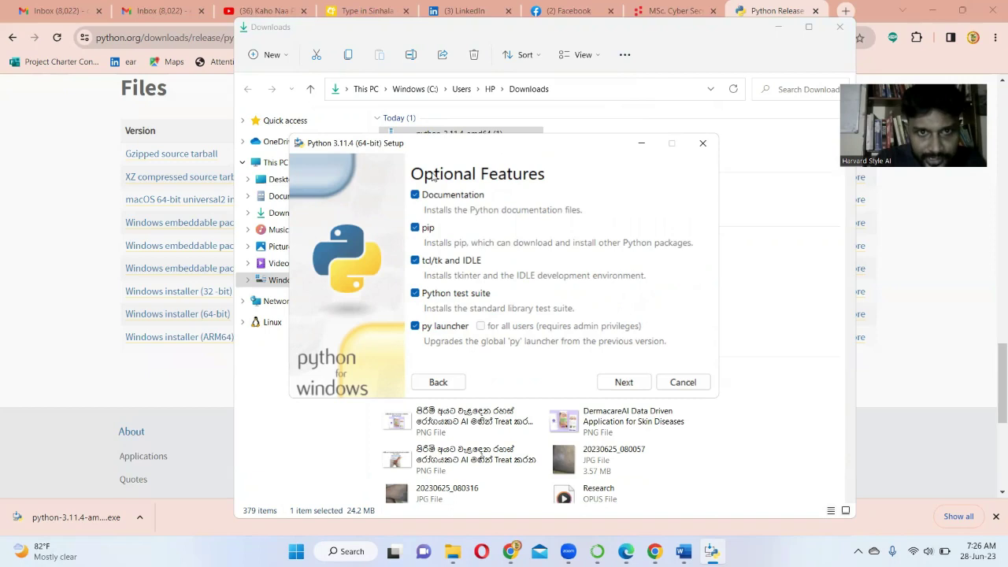
{"action": "left_click_drag", "start_coordinate": [434, 148], "coordinate": [356, 101]}
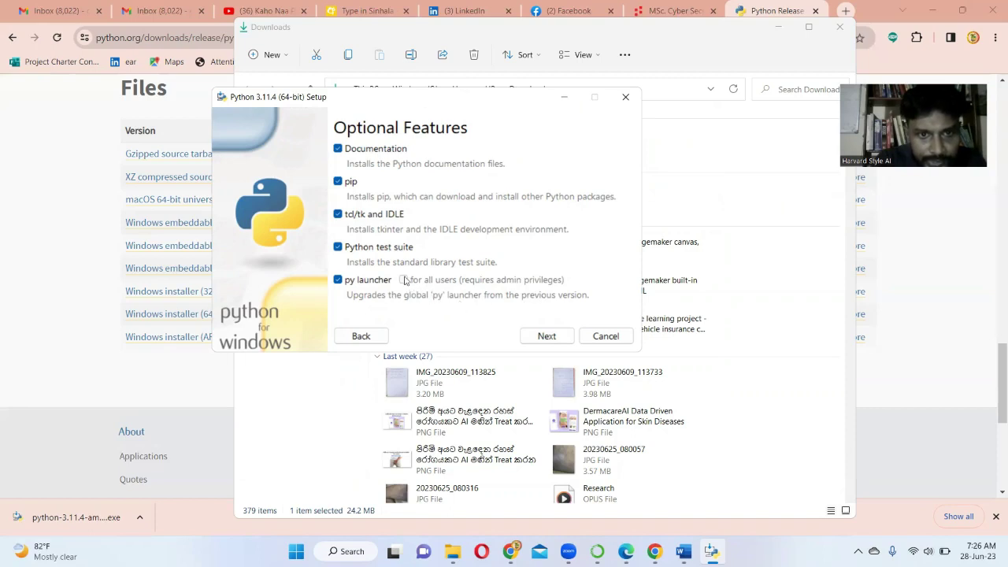
{"action": "left_click", "coordinate": [338, 281]}
{"action": "left_click", "coordinate": [338, 280]}
{"action": "left_click", "coordinate": [547, 336]}
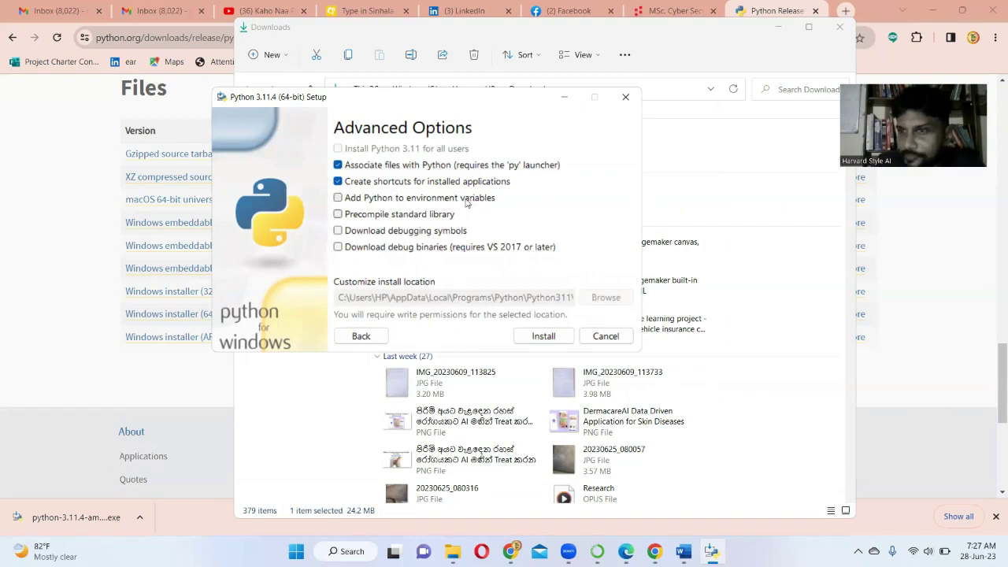
- Enable Add Python to environment variables, install the modified Python 3.11.4 setup and close the installer
{"action": "left_click", "coordinate": [339, 198]}
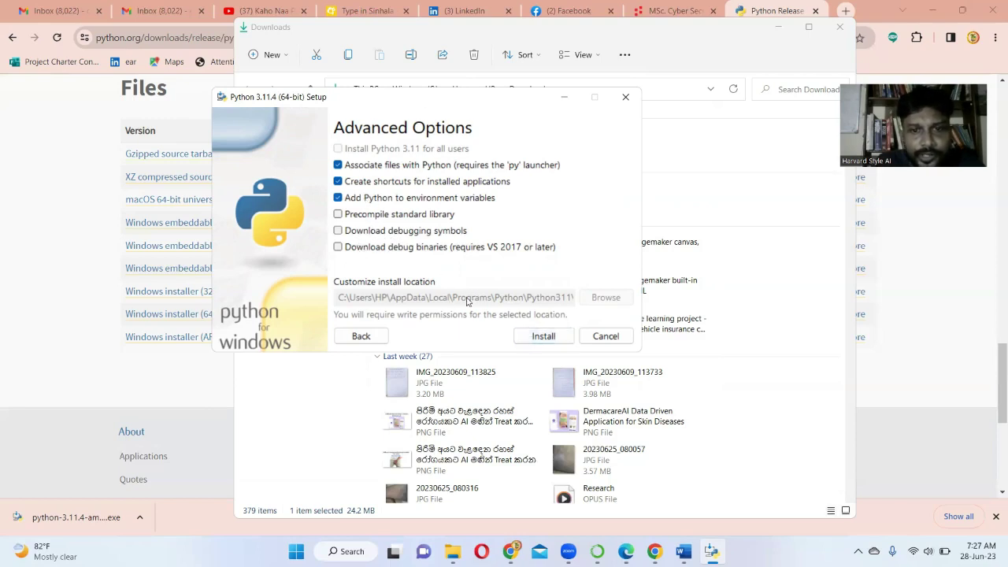
{"action": "left_click", "coordinate": [543, 336]}
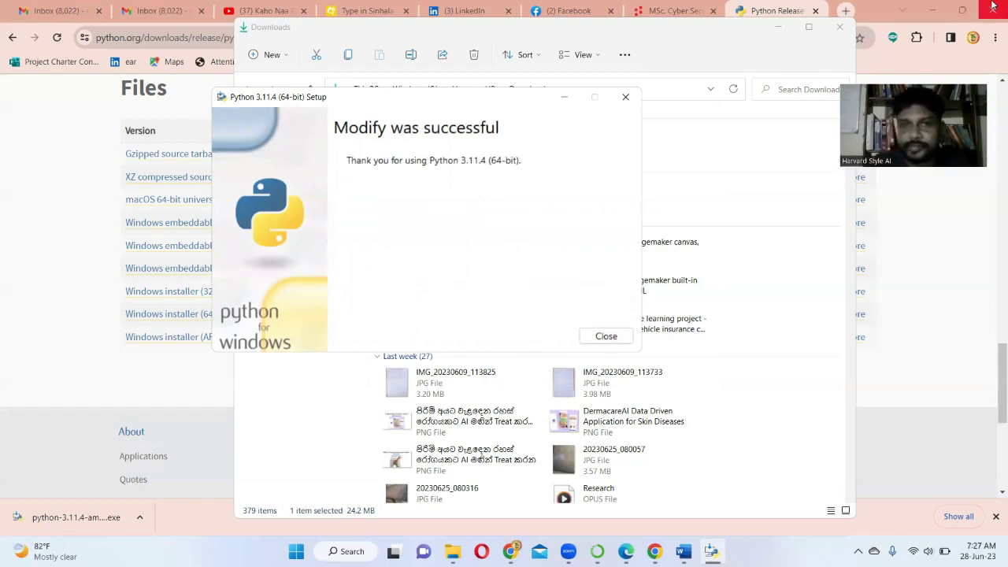
{"action": "left_click", "coordinate": [596, 337]}
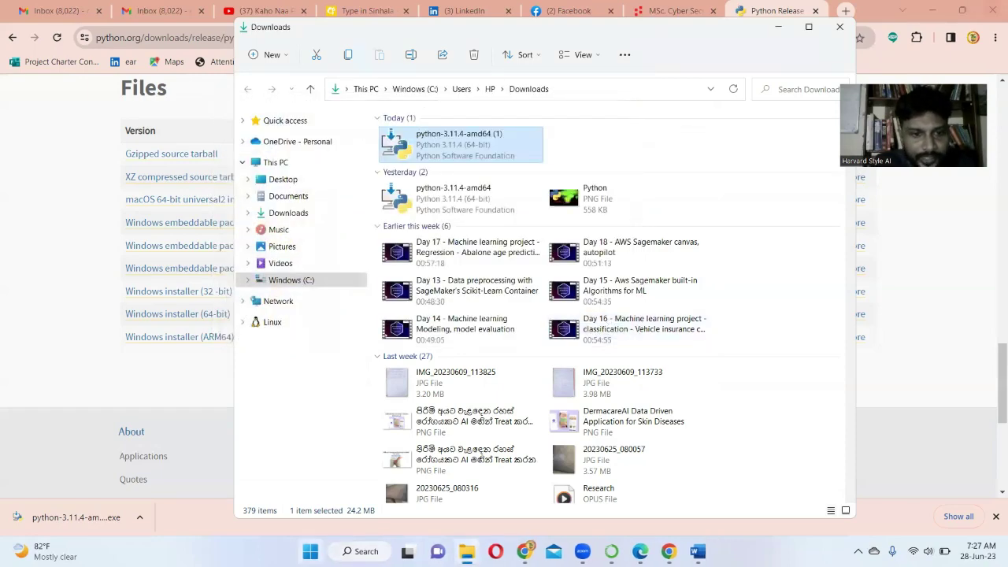
- Search Windows for cmd, open Command Prompt and run python --version to check the modified installation
{"action": "left_click", "coordinate": [310, 551]}
{"action": "type", "text": "cmd"}
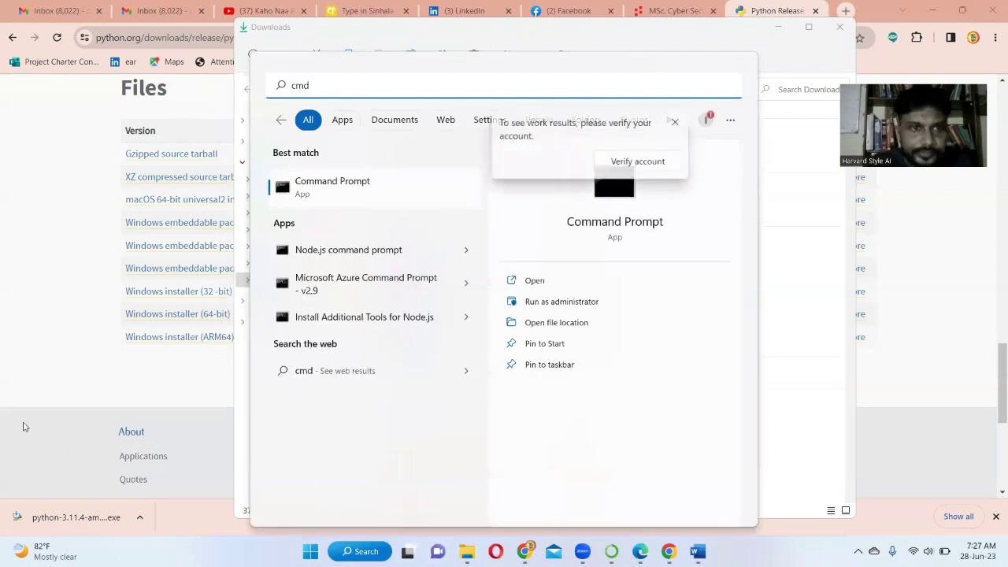
{"action": "left_click", "coordinate": [347, 220]}
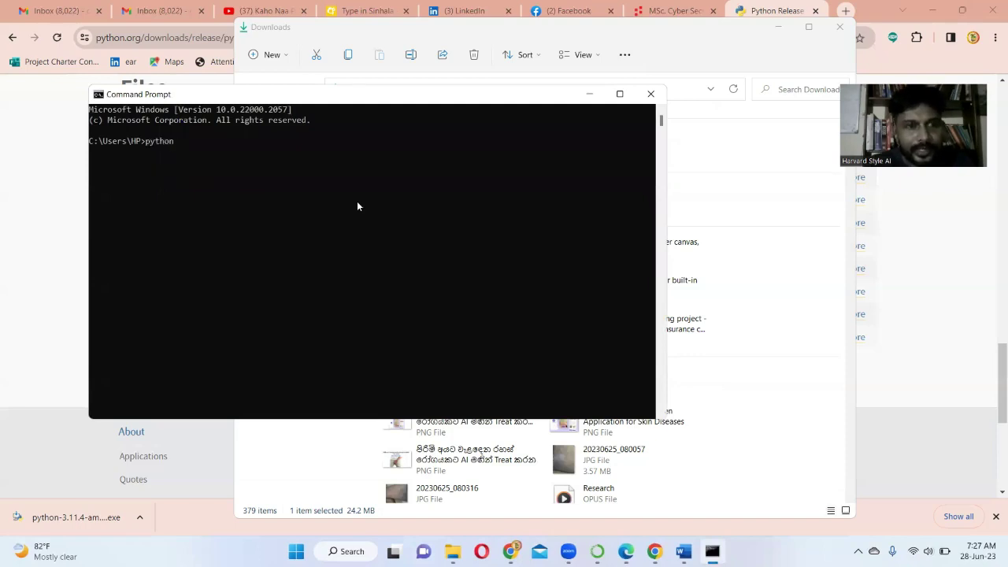
{"action": "type", "text": "python --version"}
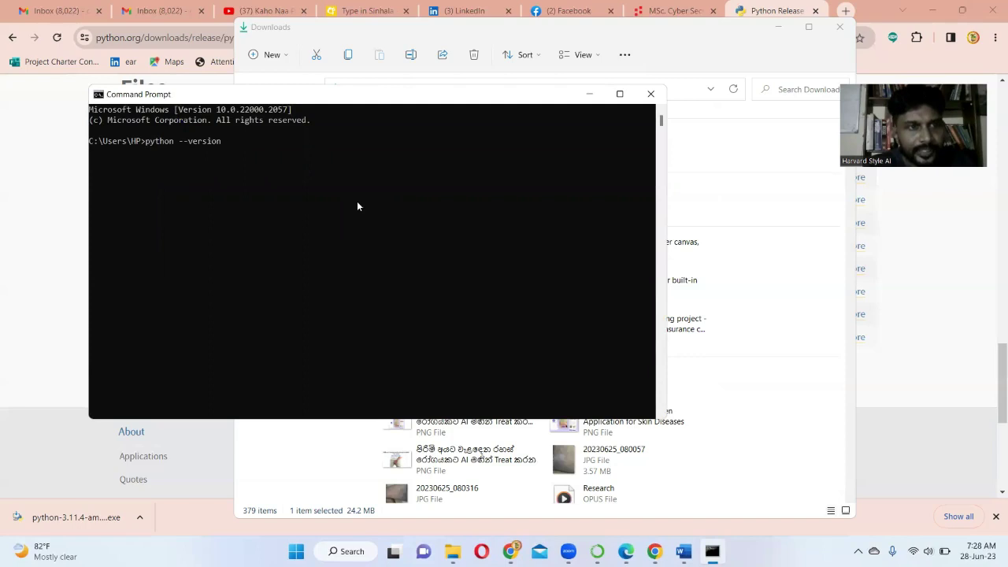
{"action": "key", "text": "Return"}
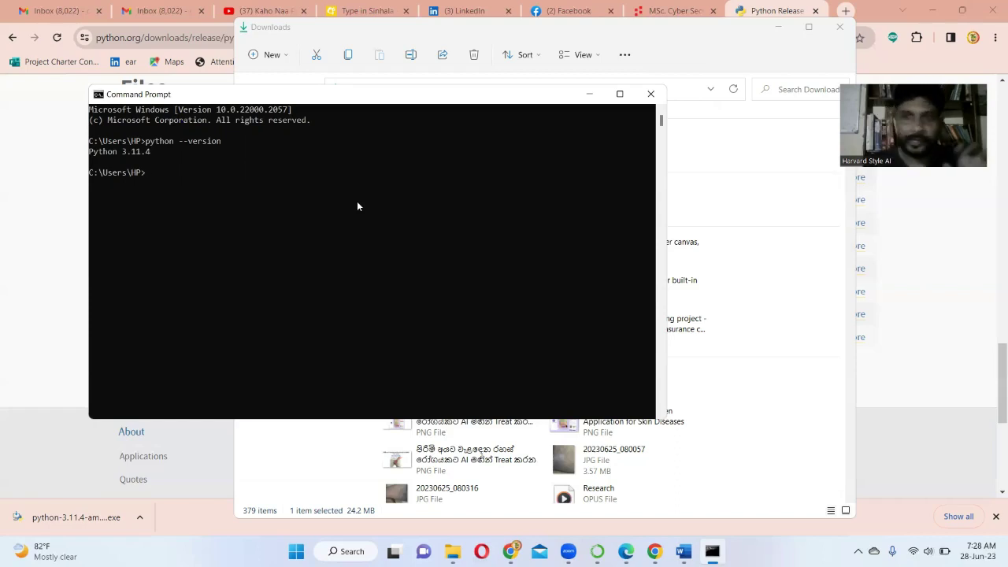
{"action": "left_click", "coordinate": [297, 551]}
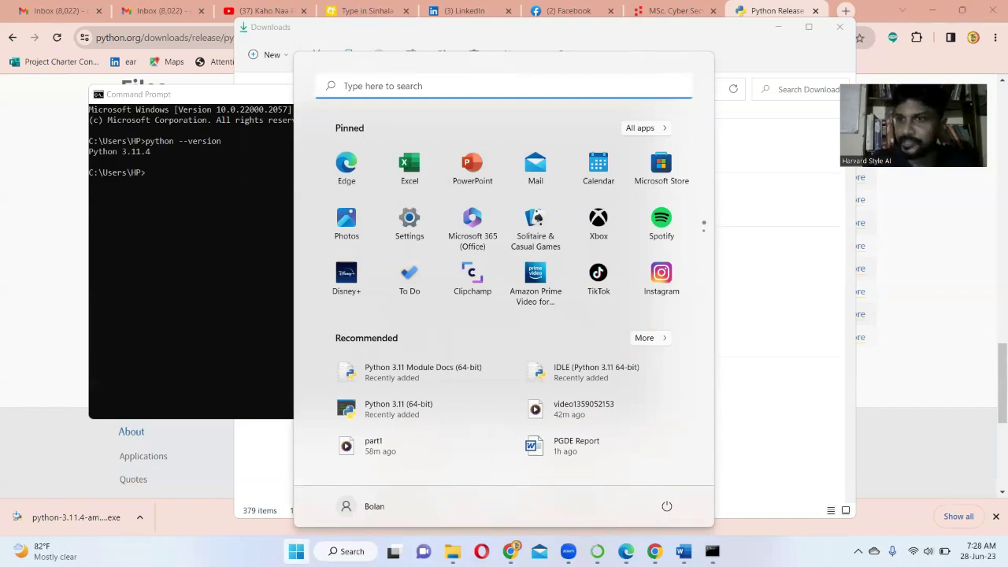
{"action": "left_click", "coordinate": [296, 550]}
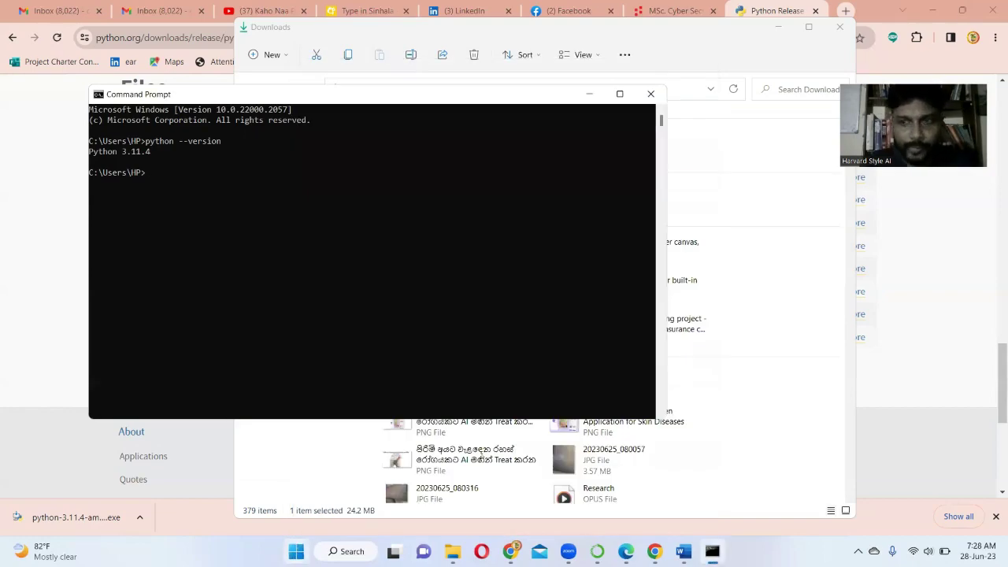
{"action": "left_click", "coordinate": [297, 550]}
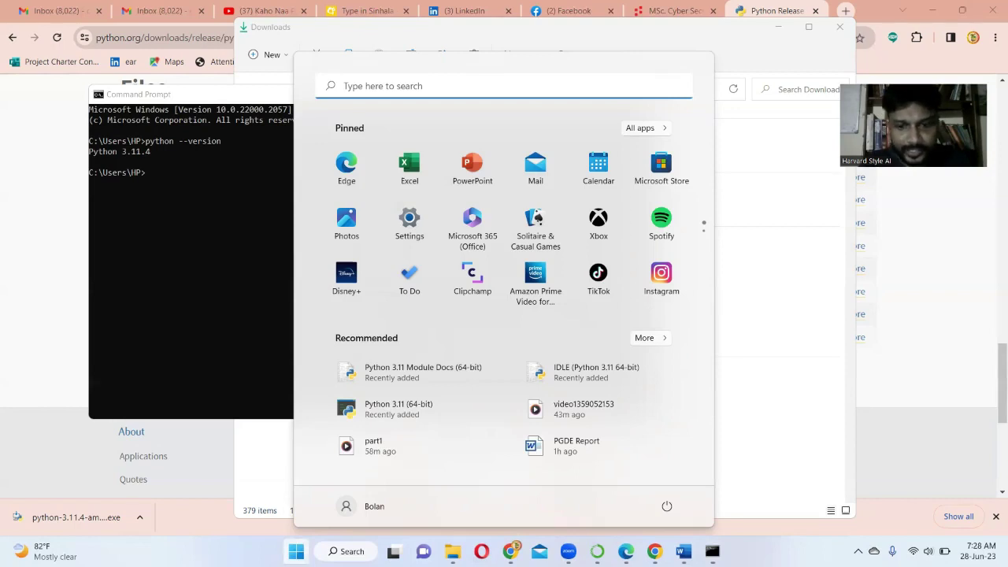
- Minimize the Downloads folder, browser and Command Prompt windows to reach the desktop
{"action": "left_click", "coordinate": [930, 190]}
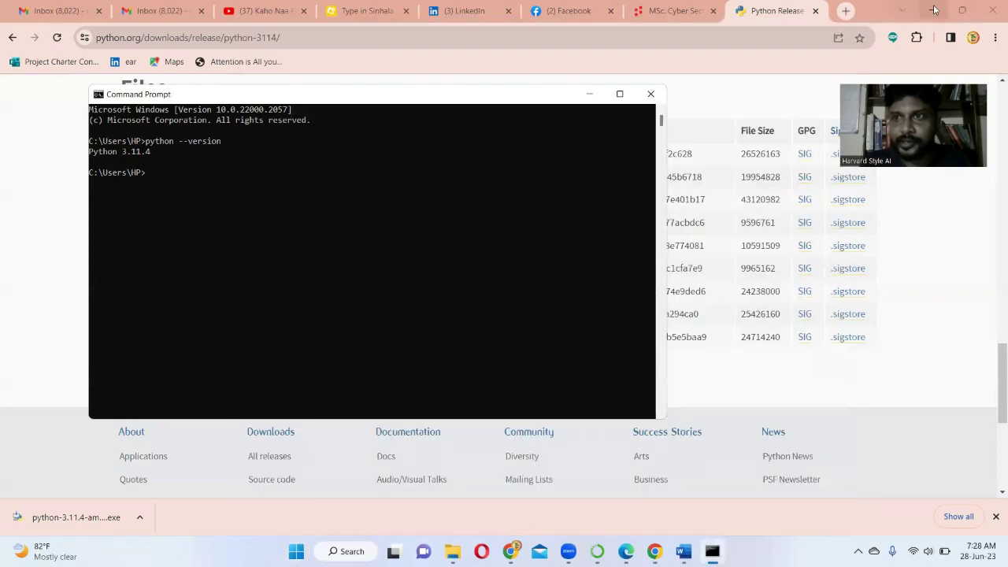
{"action": "double_click", "coordinate": [916, 17]}
{"action": "key", "text": "super+Down"}
{"action": "left_click", "coordinate": [593, 97]}
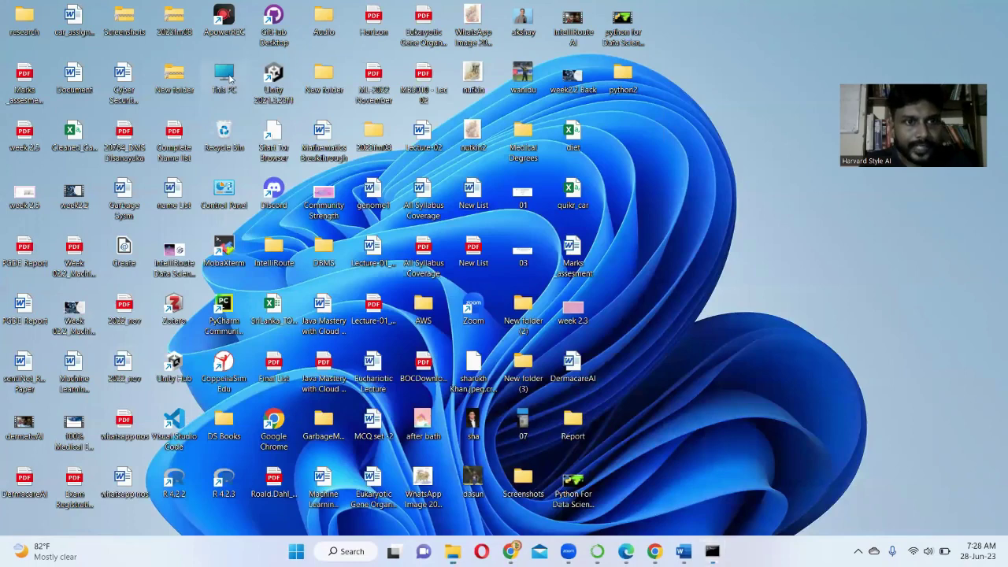
- Open This PC and browse through Windows (C:), Users and HP into the anaconda3 folder
{"action": "double_click", "coordinate": [228, 78]}
{"action": "left_click", "coordinate": [460, 256]}
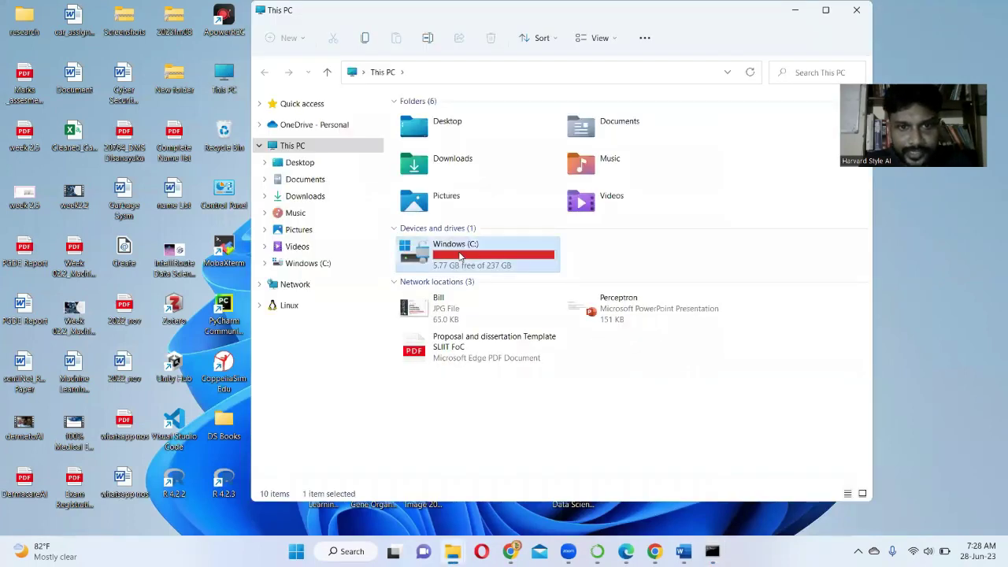
{"action": "double_click", "coordinate": [460, 257]}
{"action": "left_click", "coordinate": [422, 318]}
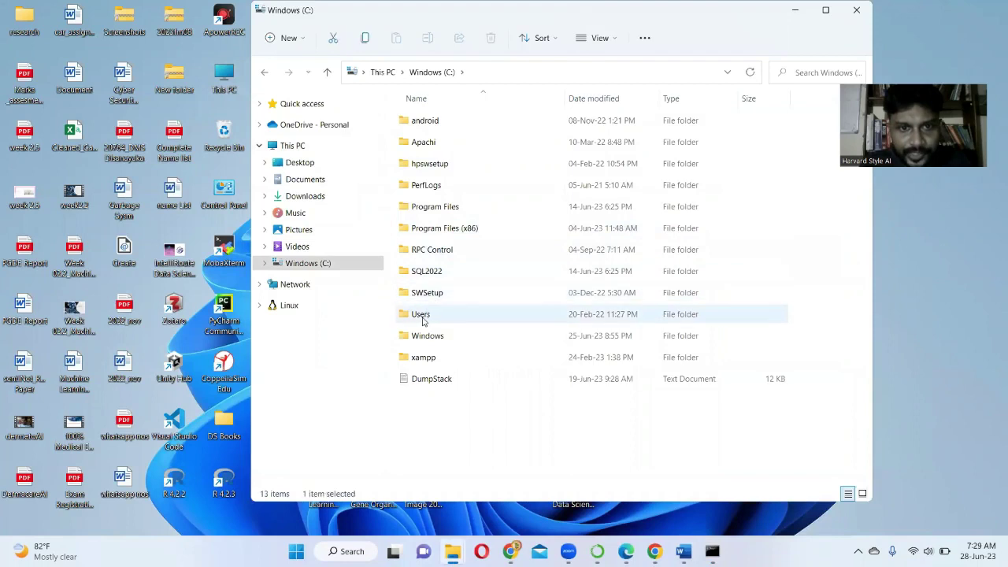
{"action": "double_click", "coordinate": [423, 318]}
{"action": "double_click", "coordinate": [425, 126]}
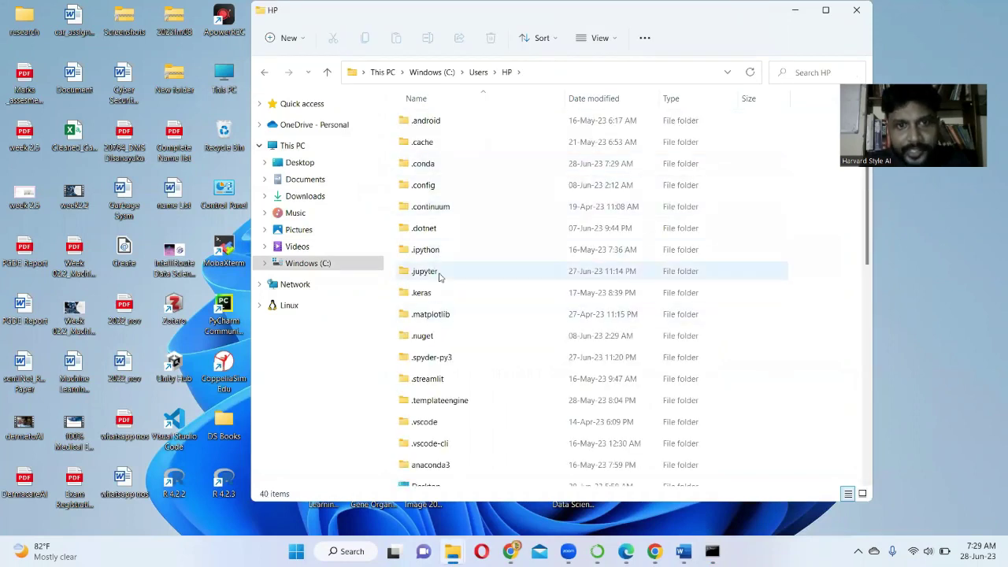
{"action": "scroll", "coordinate": [437, 394], "scroll_direction": "down", "scroll_amount": 1}
{"action": "left_click", "coordinate": [436, 415]}
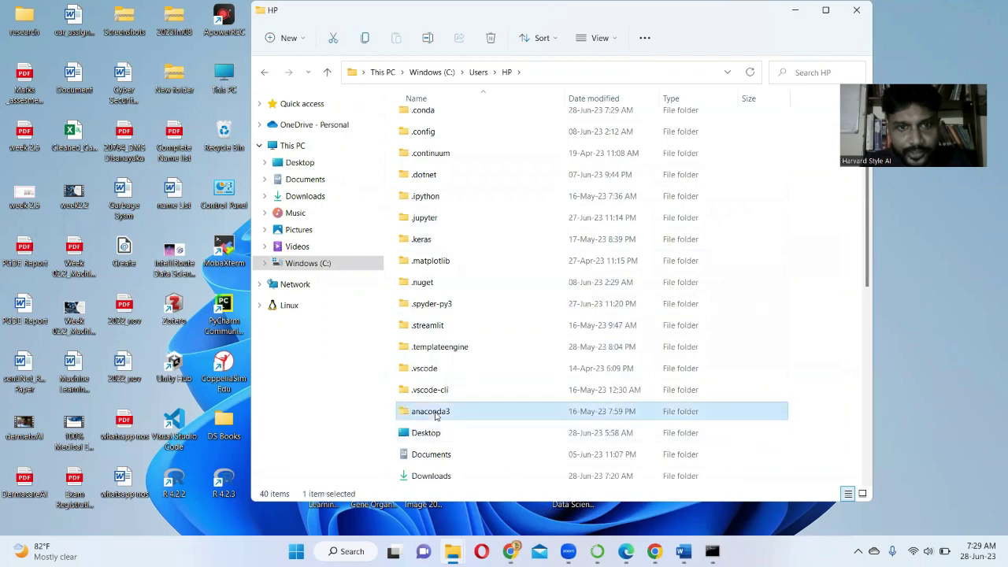
{"action": "double_click", "coordinate": [435, 412]}
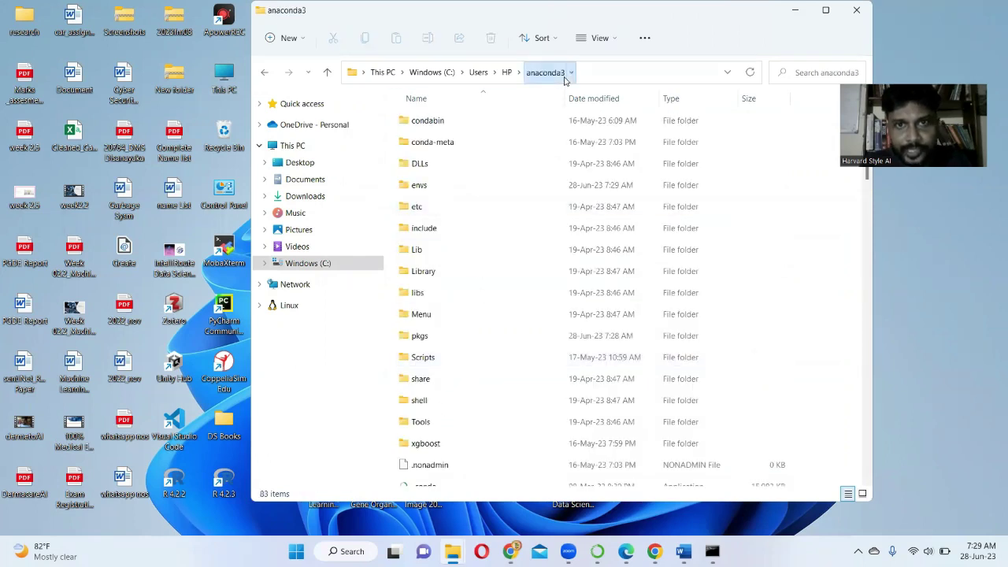
- Copy the full path of the open anaconda3 folder
{"action": "left_click", "coordinate": [583, 72]}
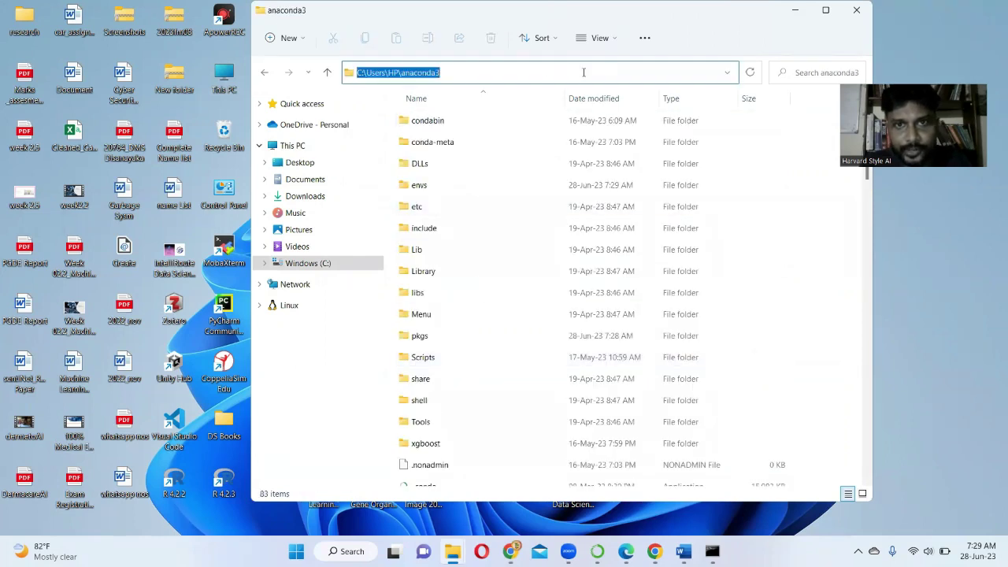
{"action": "right_click", "coordinate": [418, 73]}
{"action": "left_click", "coordinate": [446, 117]}
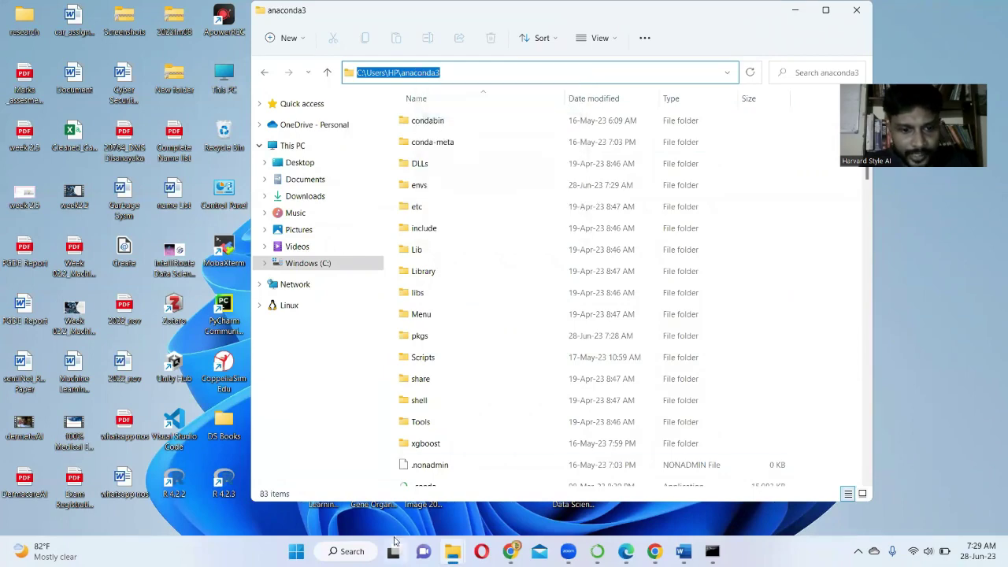
- Search Windows for the system environment variables settings, open them and minimize the anaconda3 folder window
{"action": "left_click", "coordinate": [296, 552]}
{"action": "type", "text": "e"}
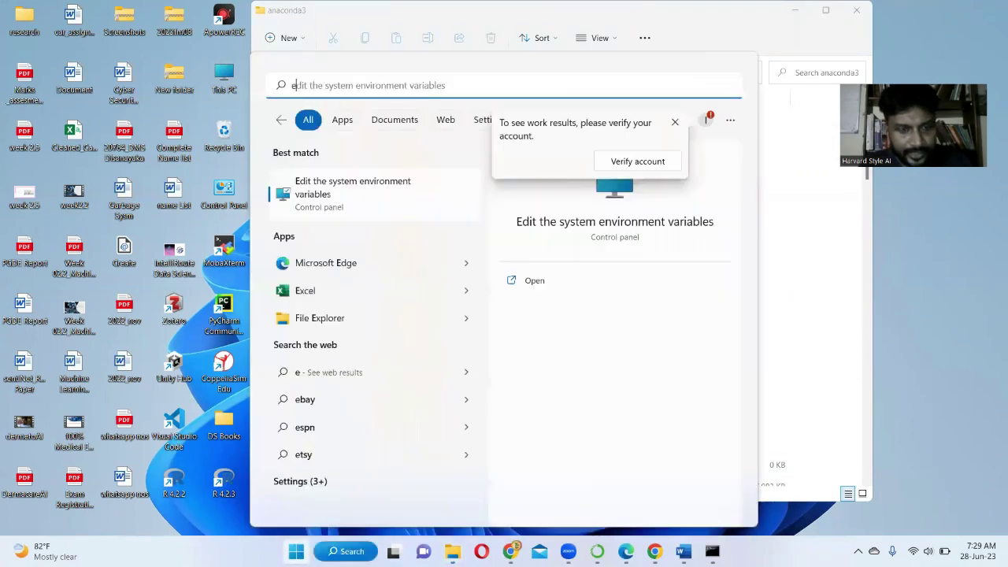
{"action": "type", "text": "n"}
{"action": "left_click", "coordinate": [307, 195]}
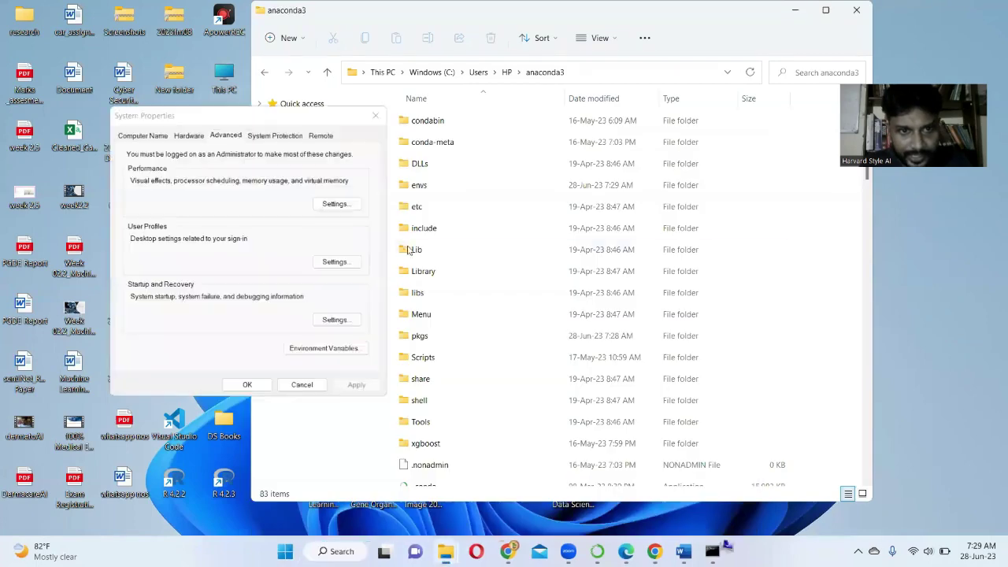
{"action": "left_click", "coordinate": [408, 250]}
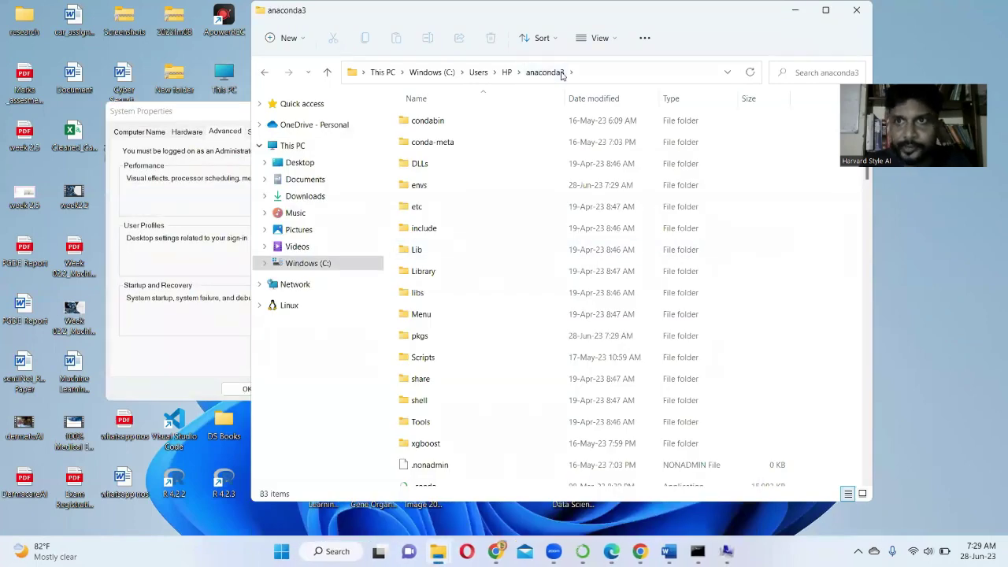
{"action": "left_click", "coordinate": [791, 11]}
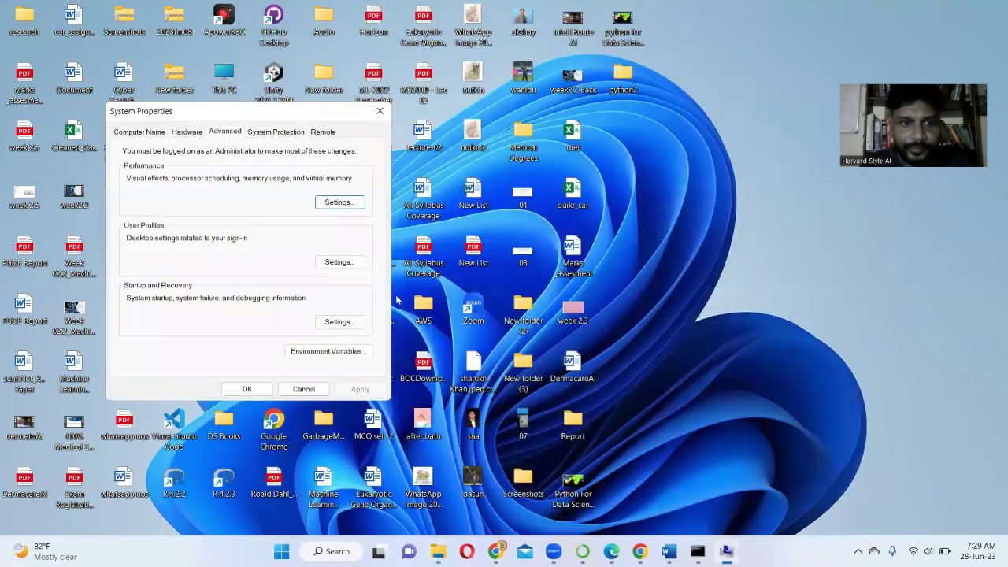
- Add the copied C:\Users\HP\anaconda3 path as a new entry in the user variable Path and accept all open settings dialogs
{"action": "left_click", "coordinate": [312, 356]}
{"action": "left_click", "coordinate": [366, 180]}
{"action": "left_click", "coordinate": [591, 242]}
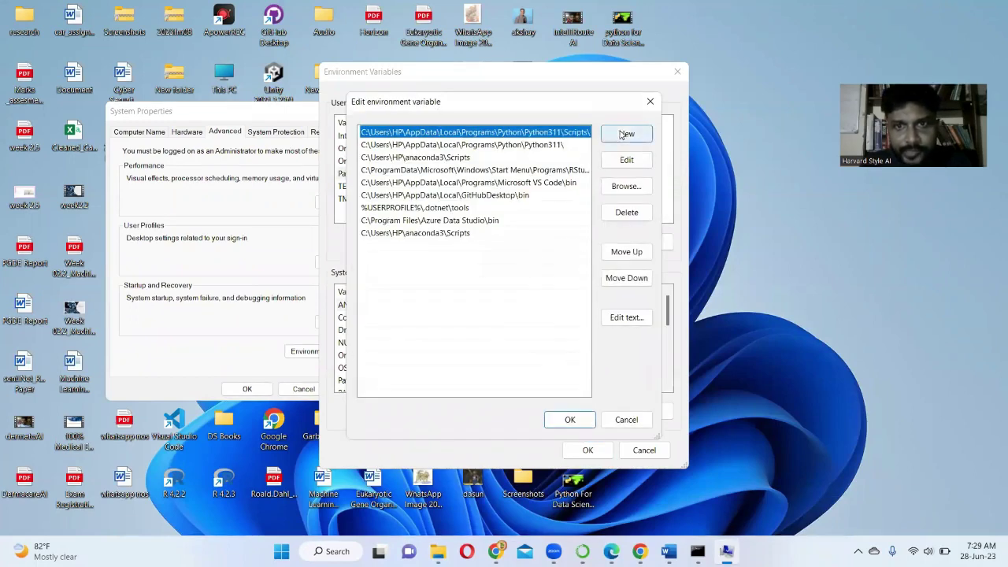
{"action": "left_click", "coordinate": [620, 138]}
{"action": "key", "text": "ctrl+v"}
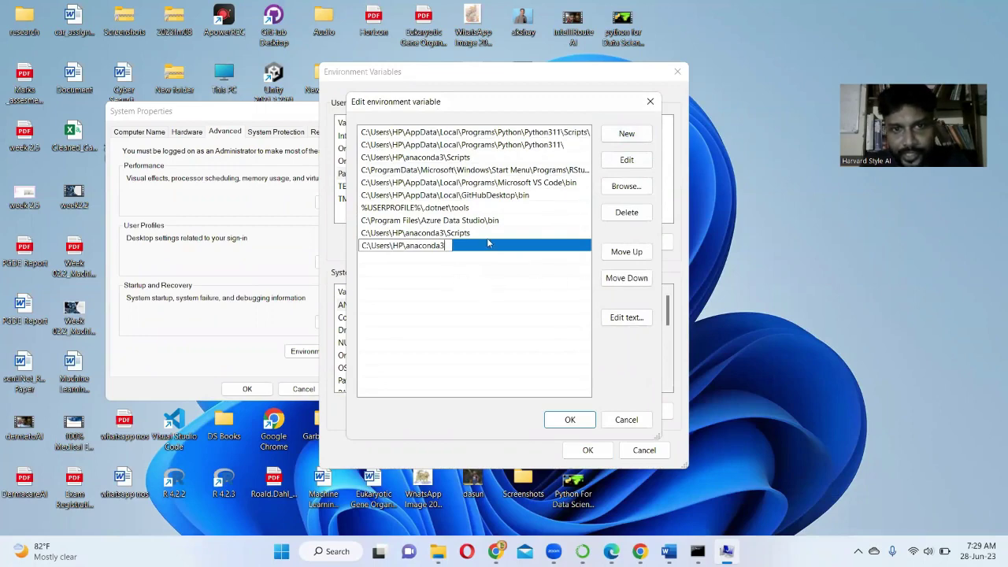
{"action": "left_click", "coordinate": [570, 420]}
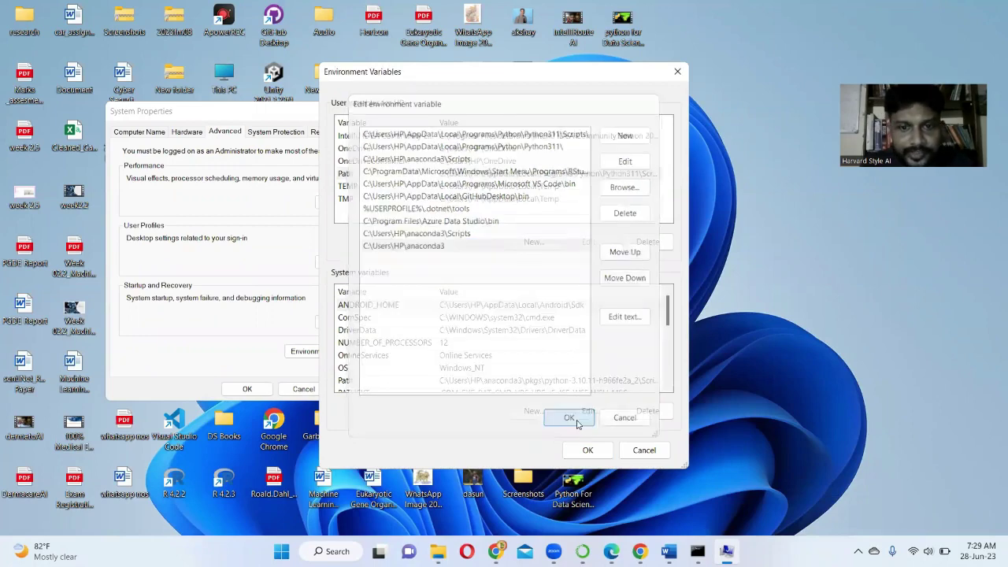
{"action": "left_click", "coordinate": [591, 448]}
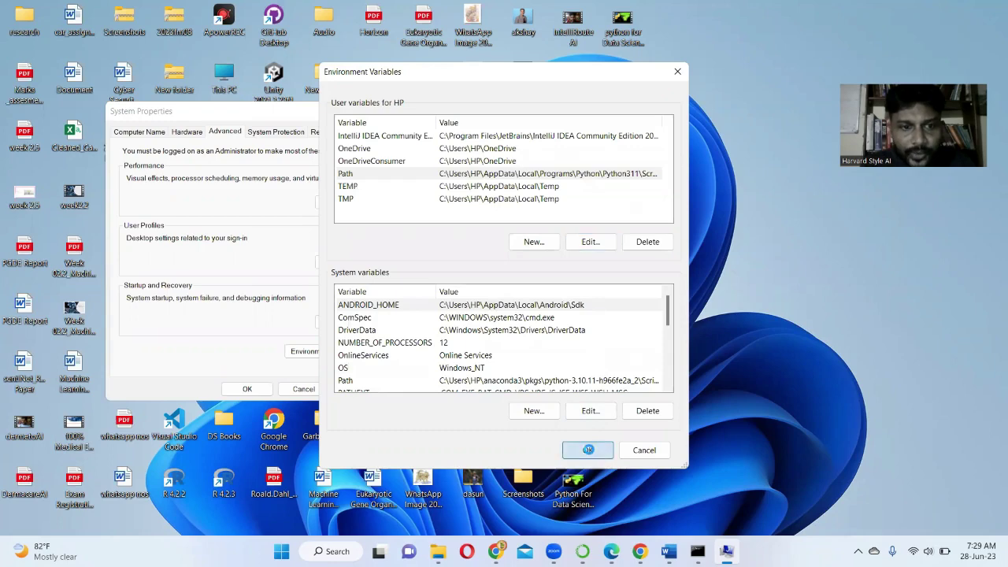
{"action": "left_click", "coordinate": [265, 395]}
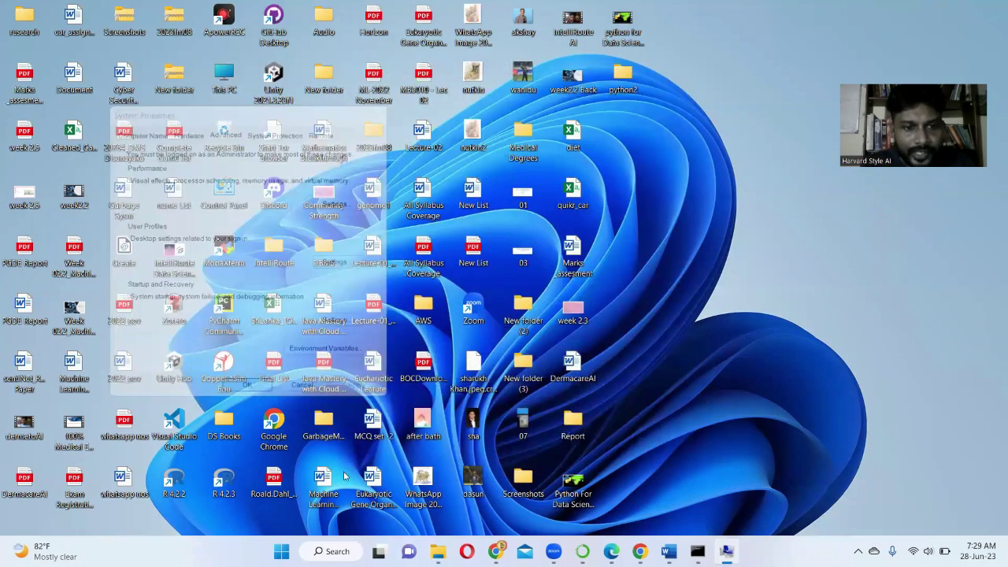
- Open a new Command Prompt and run python --version to test the Path with the Anaconda entry added
{"action": "left_click", "coordinate": [297, 551]}
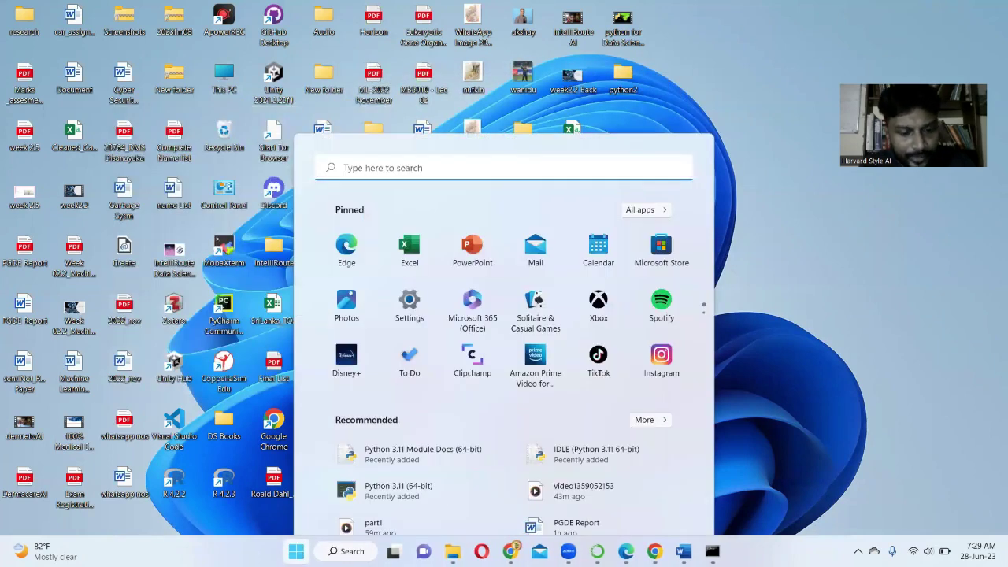
{"action": "type", "text": "cmd"}
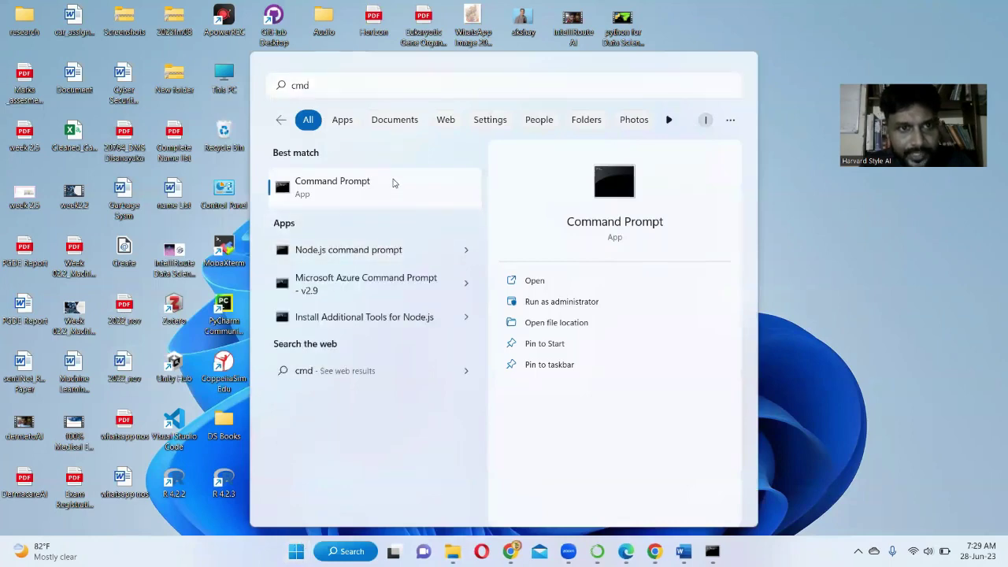
{"action": "left_click", "coordinate": [394, 183]}
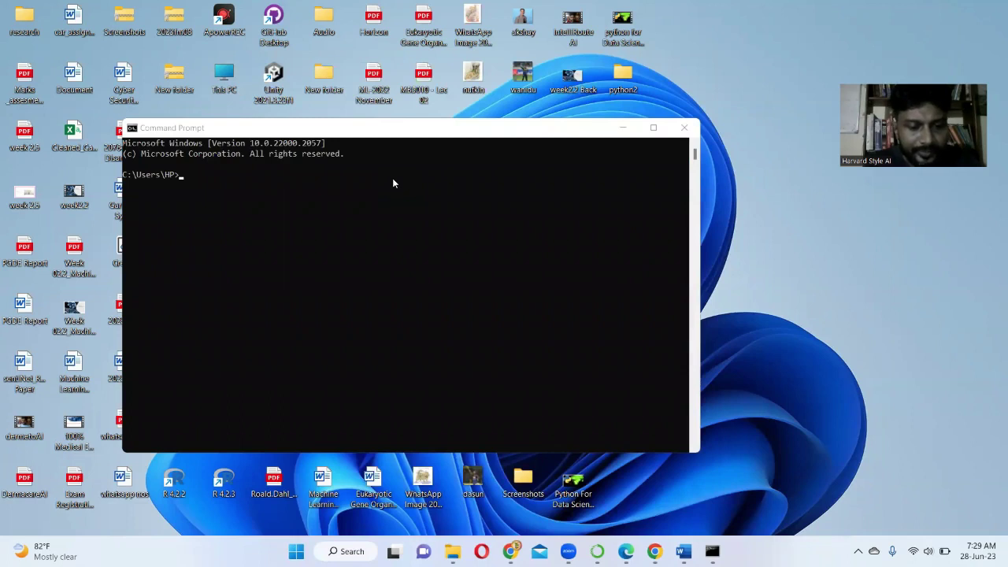
{"action": "left_click", "coordinate": [307, 175]}
{"action": "type", "text": "python --version"}
{"action": "key", "text": "Return"}
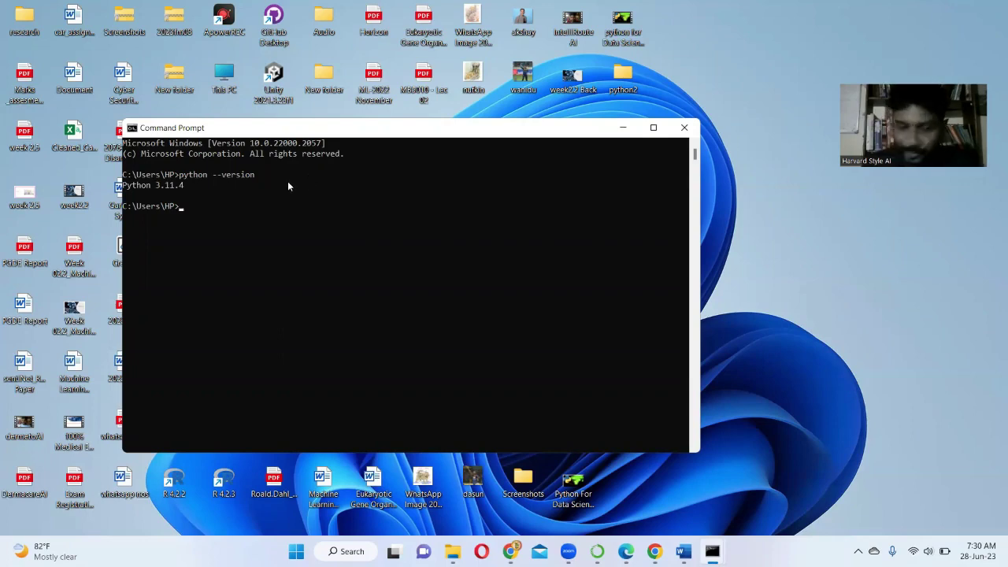
- Search Windows for the system environment variables settings and open the user variable Path for editing
{"action": "key", "text": "super"}
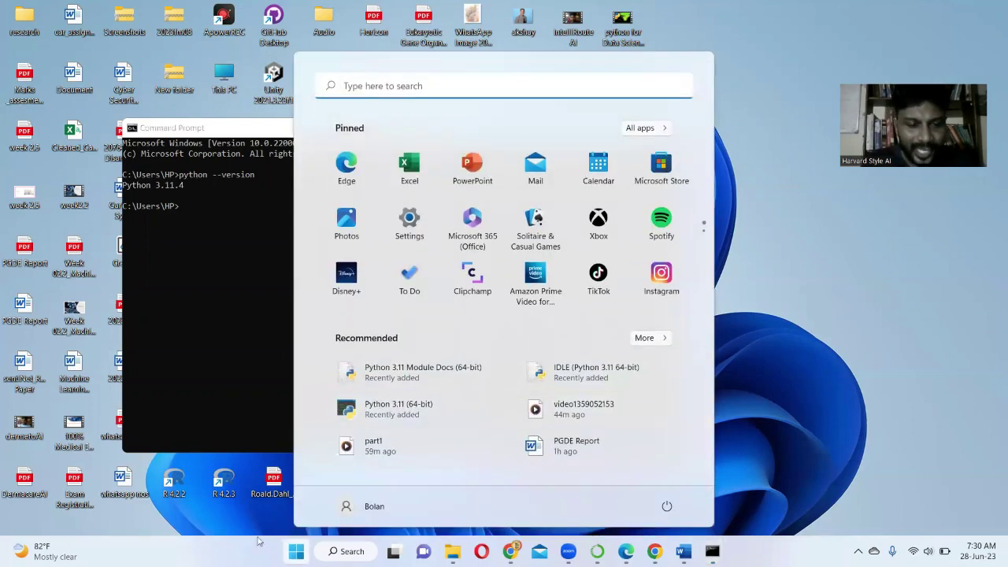
{"action": "type", "text": "env"}
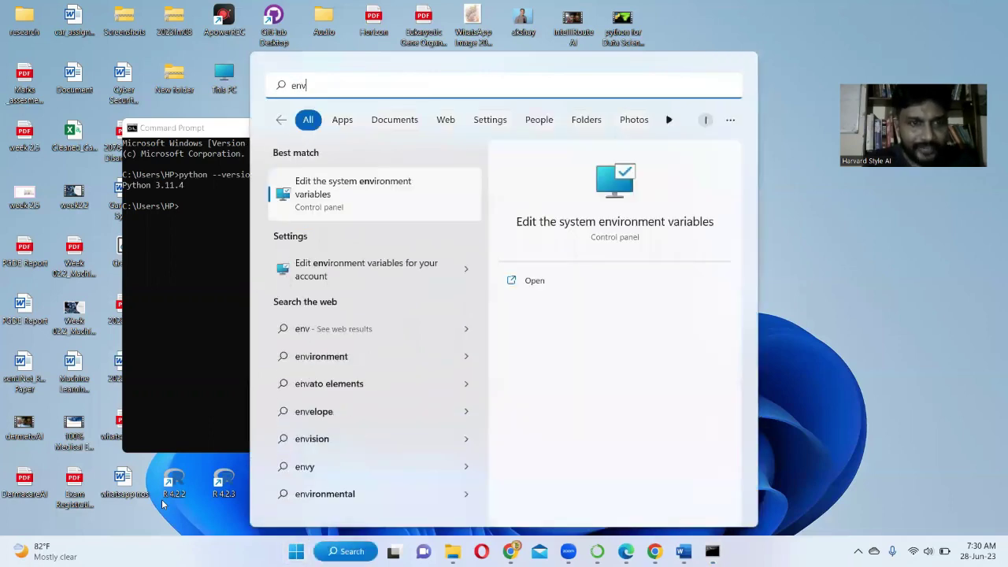
{"action": "left_click", "coordinate": [304, 192]}
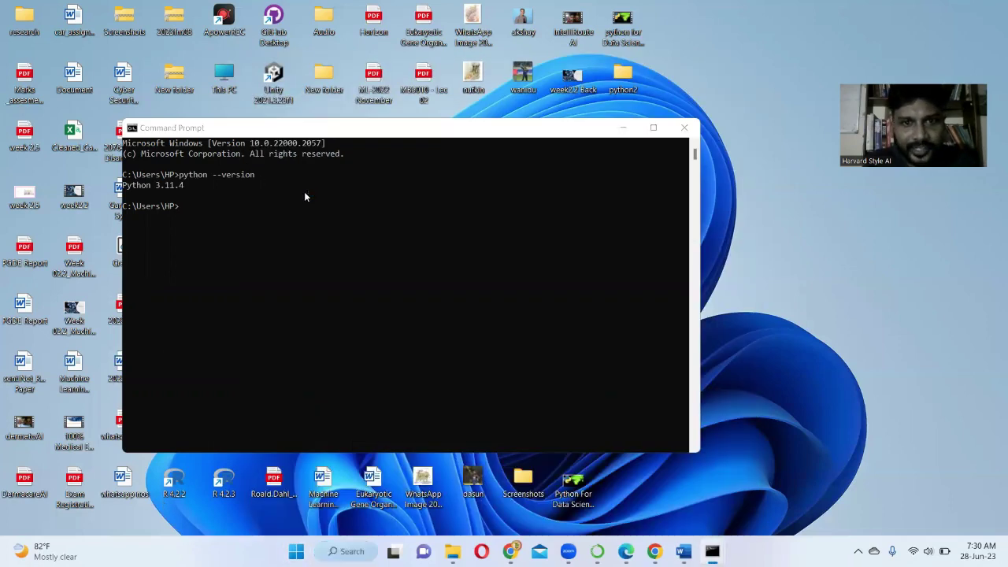
{"action": "left_click", "coordinate": [260, 270]}
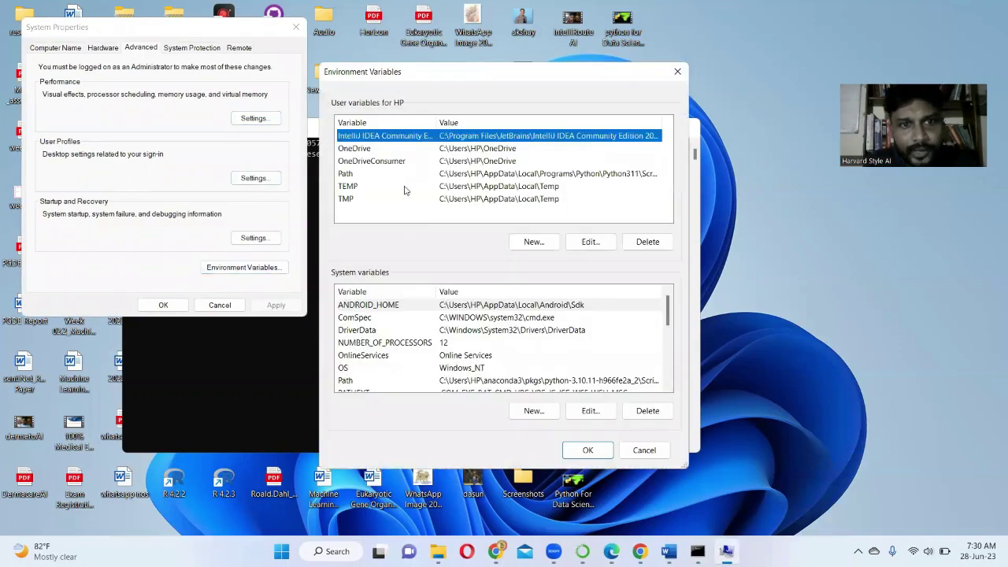
{"action": "left_click", "coordinate": [363, 175]}
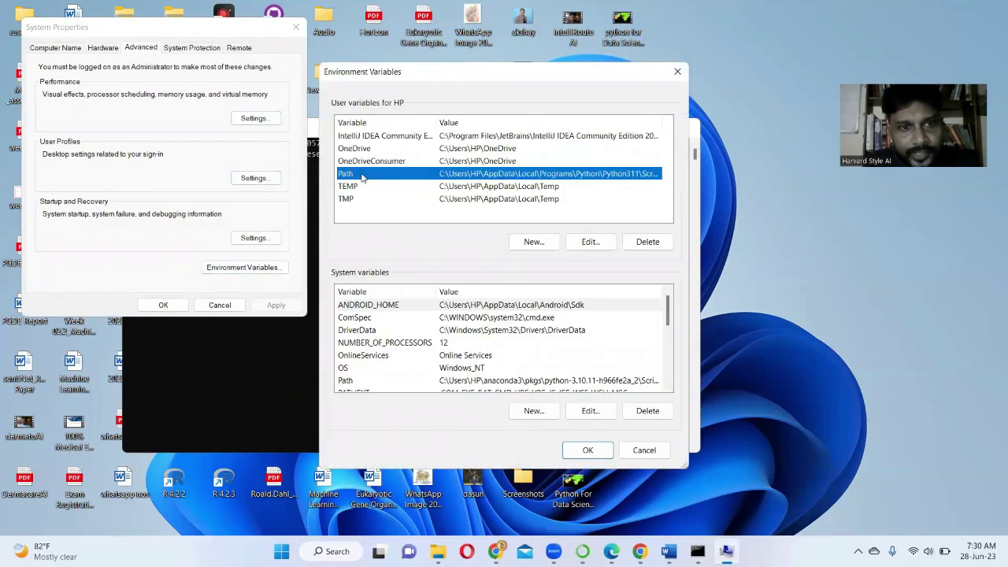
{"action": "left_click", "coordinate": [590, 245]}
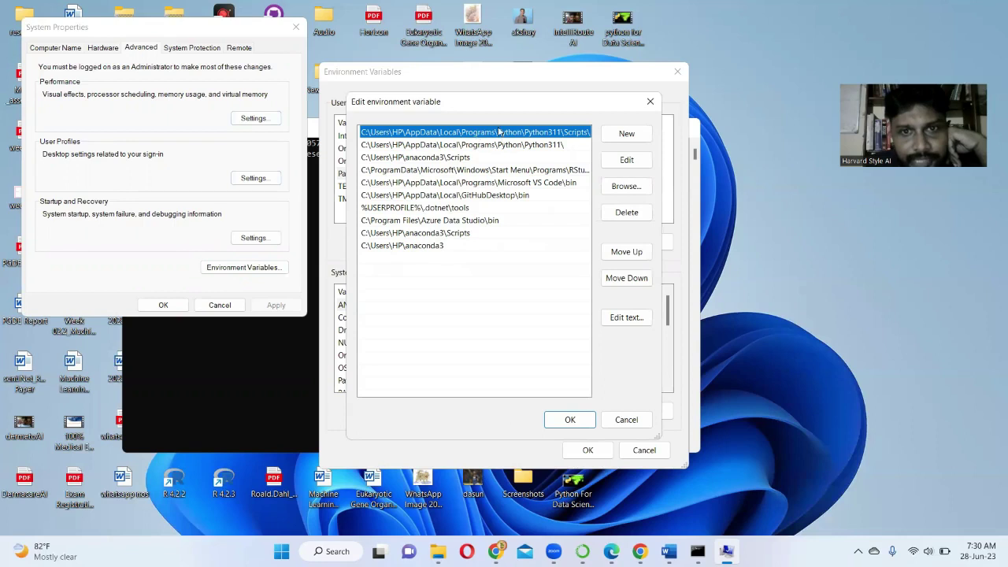
- Move the lower C:\Users\HP\anaconda3\Scripts entry above Azure Data Studio\bin, and C:\Users\HP\anaconda3 directly above that Scripts entry
{"action": "left_click", "coordinate": [466, 234]}
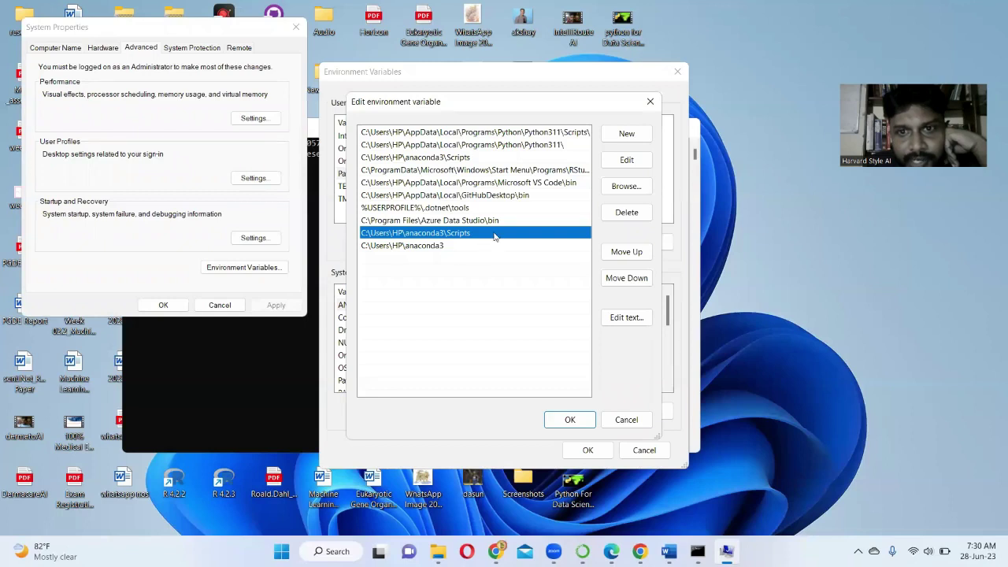
{"action": "left_click", "coordinate": [619, 254]}
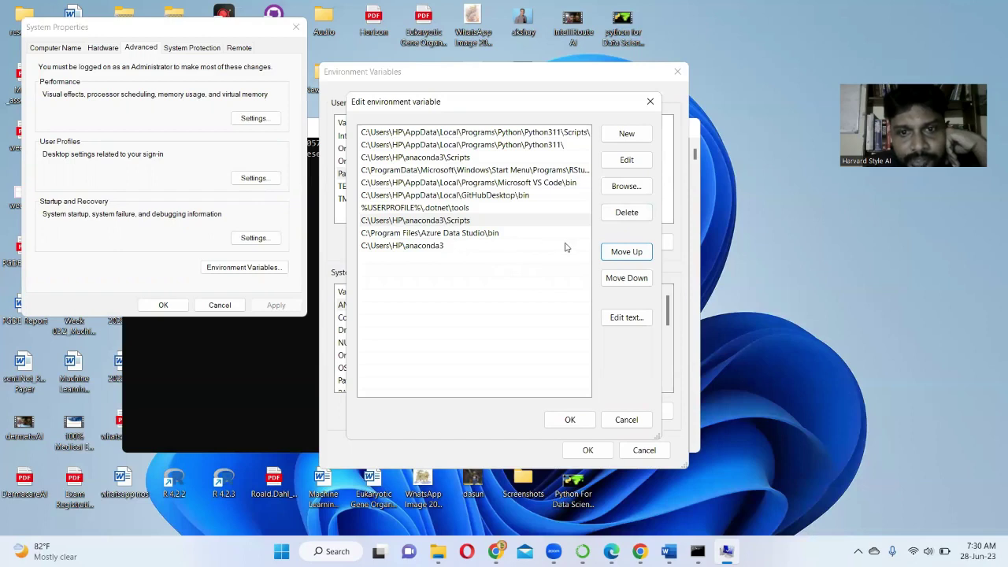
{"action": "left_click", "coordinate": [443, 246]}
{"action": "left_click", "coordinate": [607, 256]}
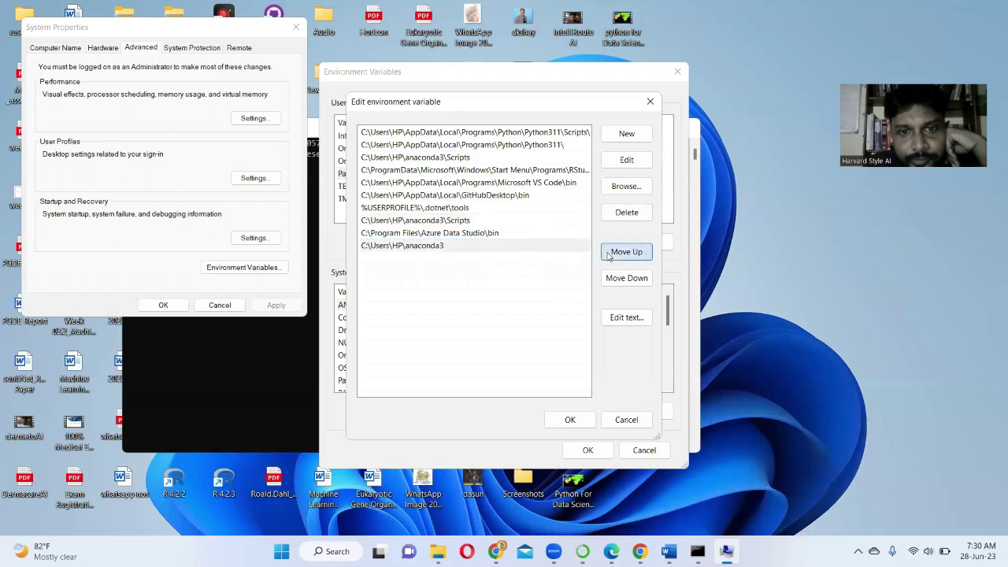
{"action": "left_click", "coordinate": [431, 233]}
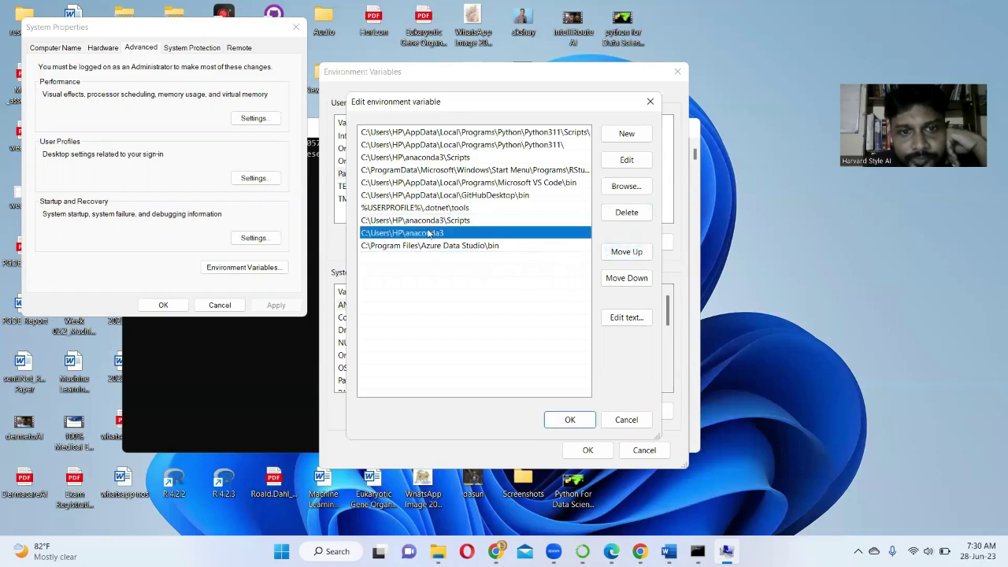
{"action": "left_click", "coordinate": [616, 252]}
- Move the %USERPROFILE%\.dotnet\tools entry up one place, above the GitHubDesktop\bin entry
{"action": "left_click", "coordinate": [456, 208]}
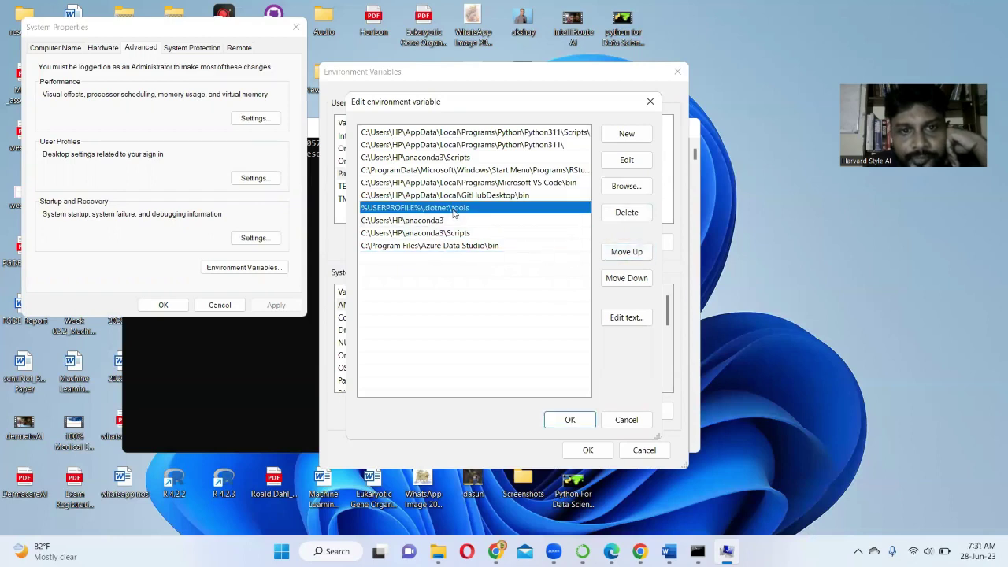
{"action": "left_click", "coordinate": [626, 253]}
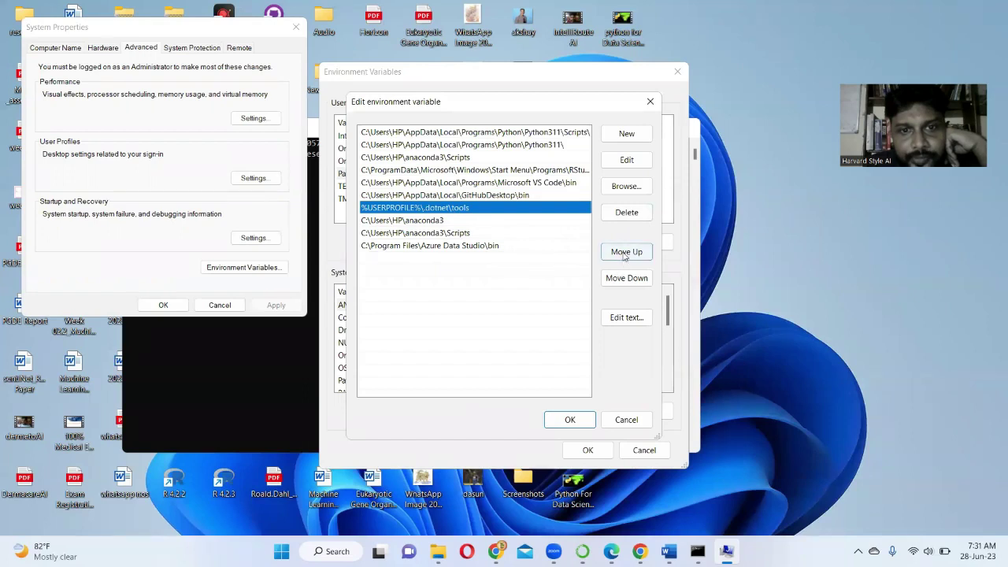
{"action": "left_click", "coordinate": [467, 184]}
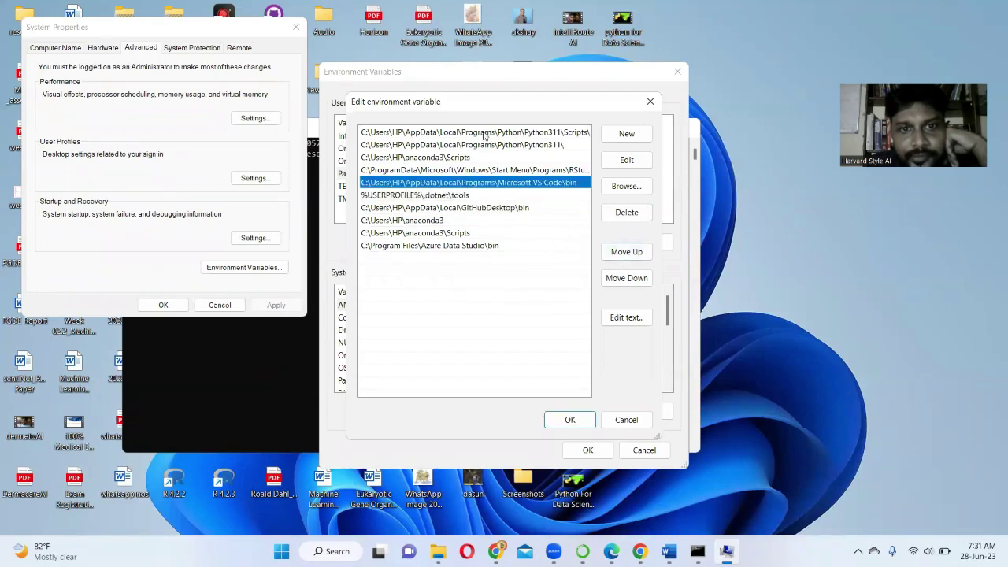
- Move the Python311\Scripts entry down from first place to directly below %USERPROFILE%\.dotnet\tools
{"action": "left_click", "coordinate": [485, 132]}
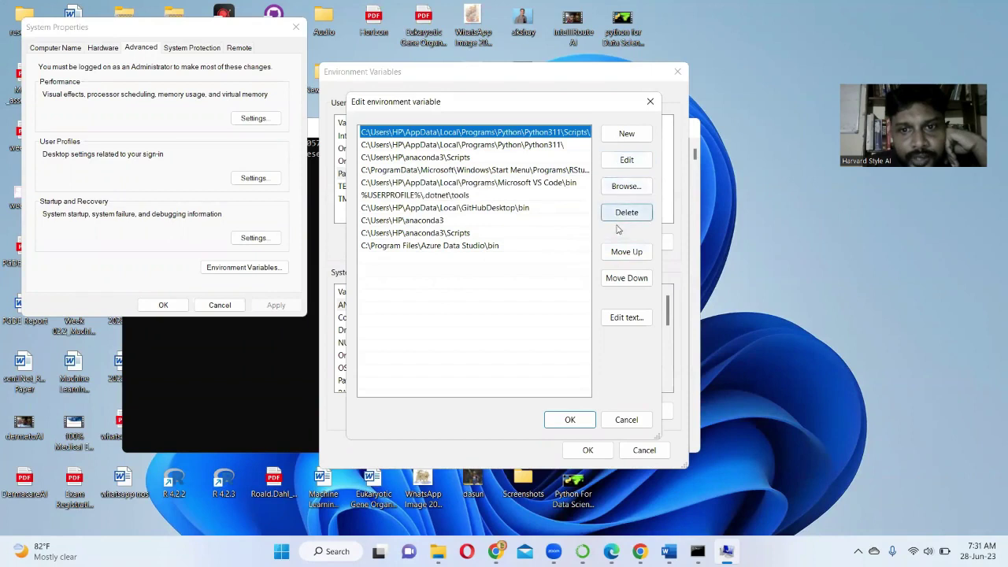
{"action": "left_click", "coordinate": [626, 278]}
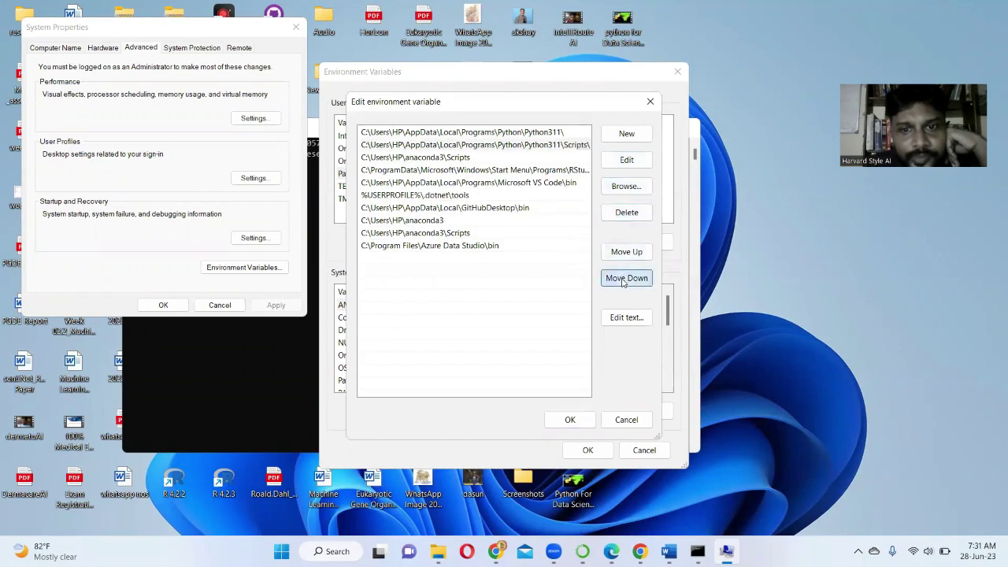
{"action": "left_click", "coordinate": [626, 278]}
{"action": "left_click", "coordinate": [622, 282]}
{"action": "left_click", "coordinate": [622, 282]}
{"action": "left_click", "coordinate": [623, 282]}
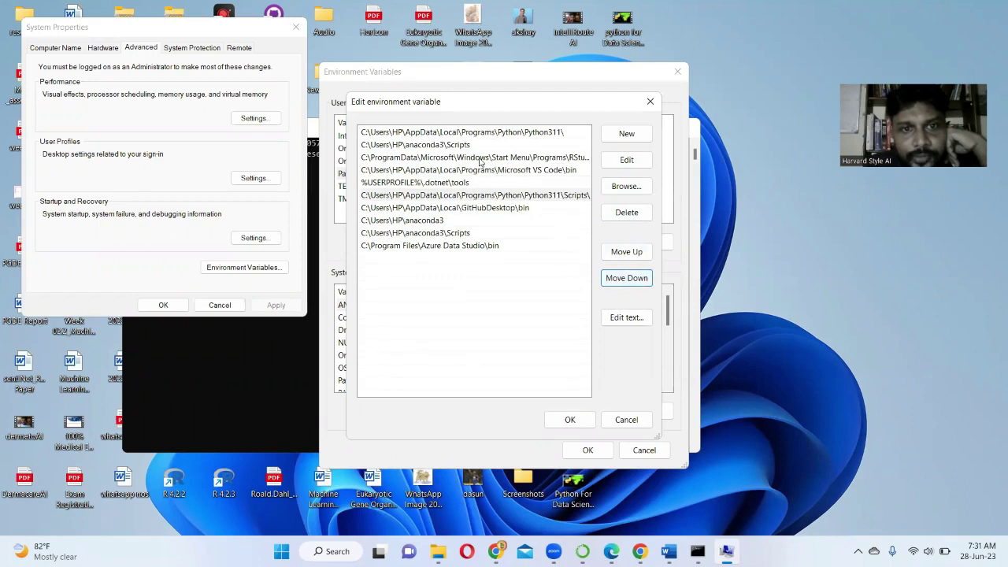
- Move the upper anaconda3\Scripts entry to the top of Path, place C:\Users\HP\anaconda3 above it, and accept all open settings dialogs
{"action": "left_click", "coordinate": [454, 147]}
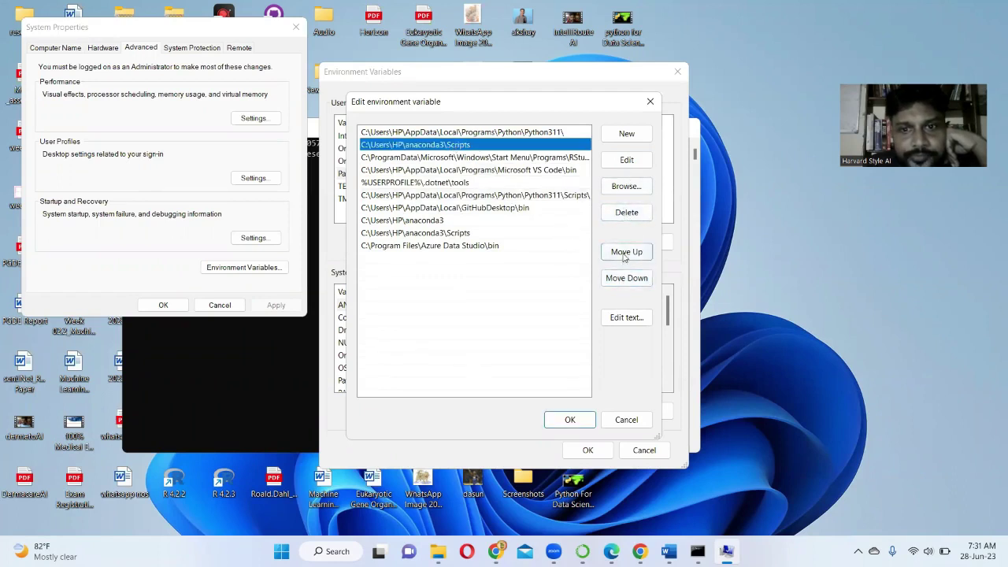
{"action": "left_click", "coordinate": [626, 254]}
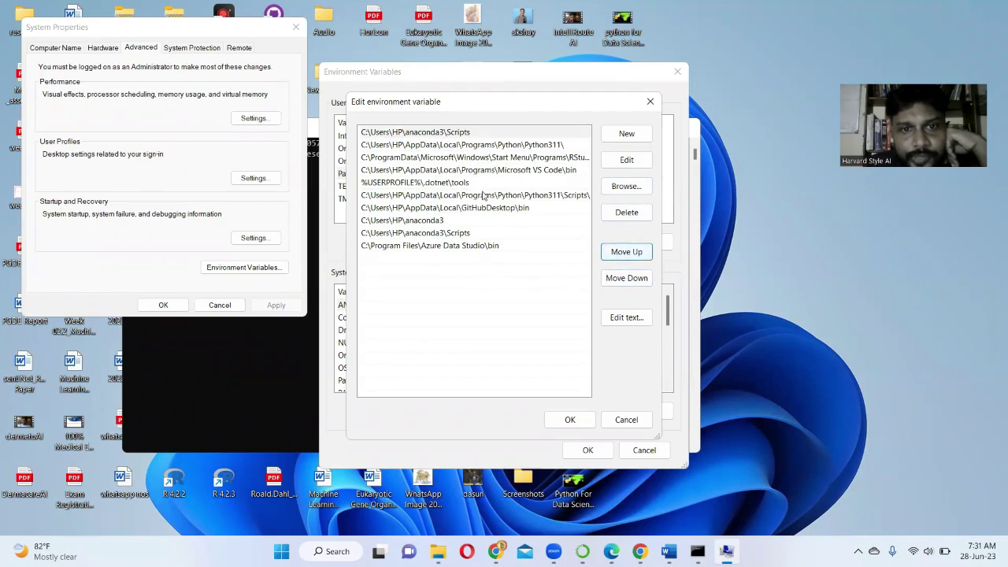
{"action": "left_click", "coordinate": [437, 221]}
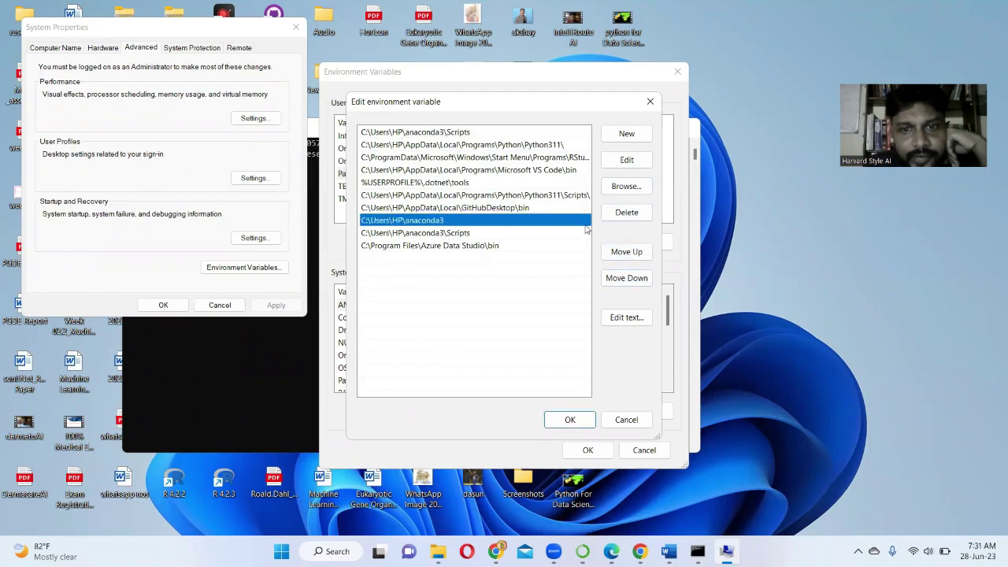
{"action": "left_click", "coordinate": [638, 254]}
{"action": "left_click", "coordinate": [638, 253]}
{"action": "left_click", "coordinate": [638, 254]}
{"action": "left_click", "coordinate": [638, 253]}
{"action": "left_click", "coordinate": [638, 254]}
{"action": "left_click", "coordinate": [638, 254]}
{"action": "left_click", "coordinate": [638, 253]}
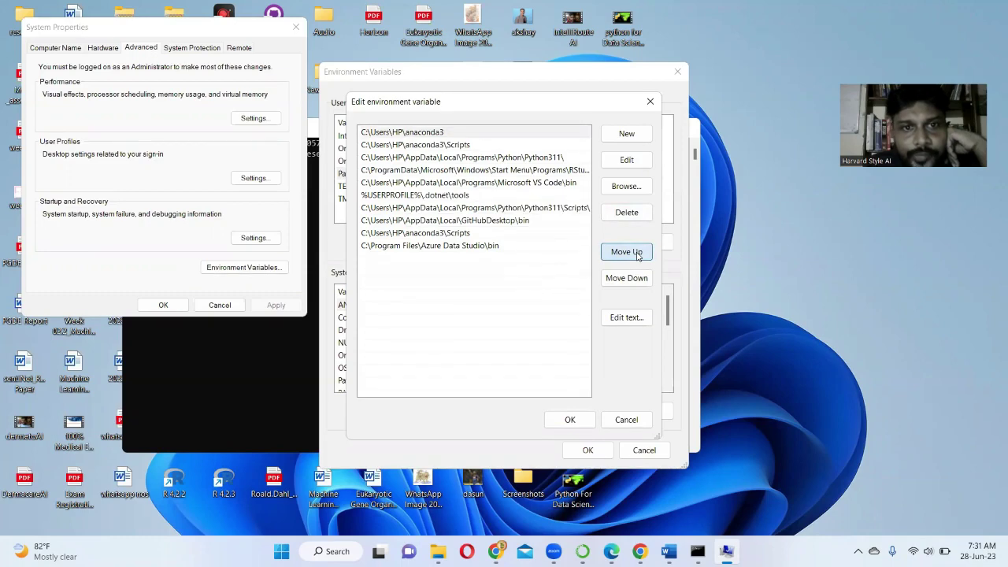
{"action": "left_click", "coordinate": [571, 420]}
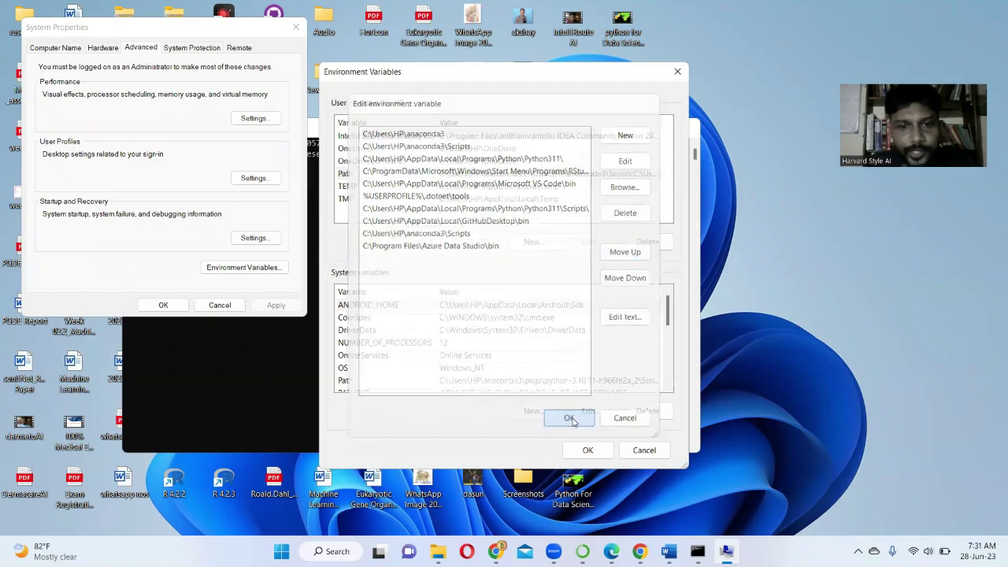
{"action": "left_click", "coordinate": [586, 450]}
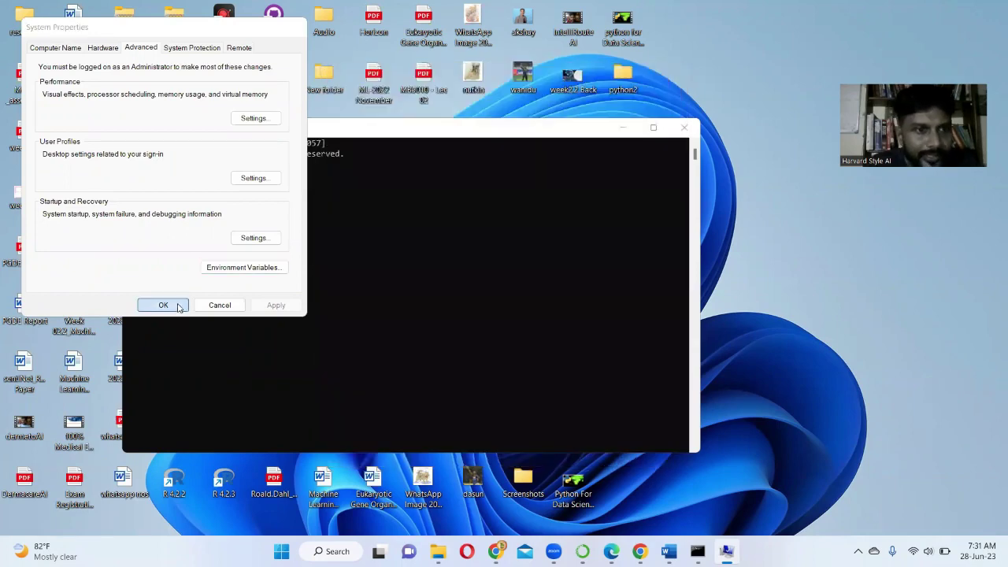
{"action": "left_click", "coordinate": [163, 306]}
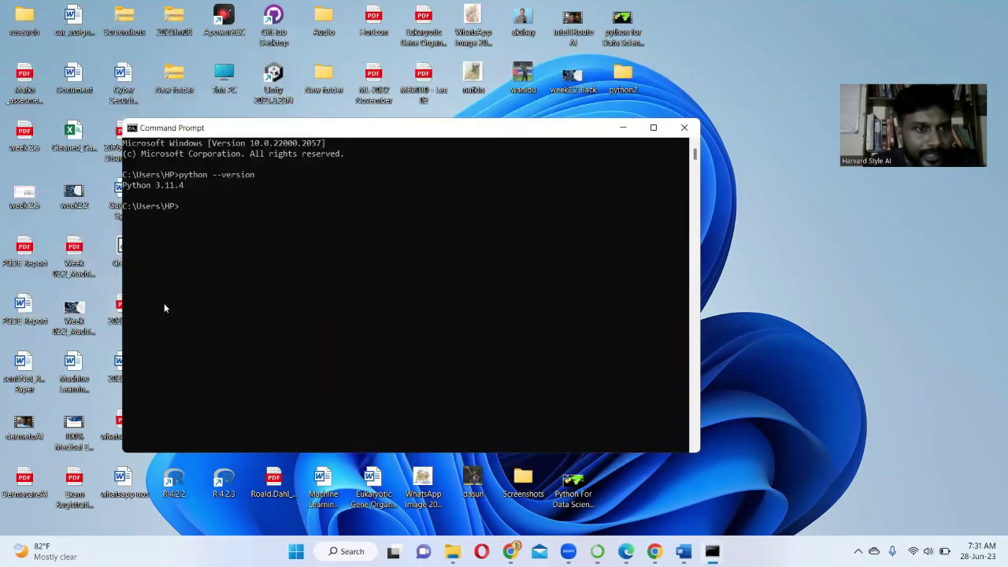
- Close the old Command Prompt, open a new one and run python --version to test the reordered Path
{"action": "left_click", "coordinate": [682, 128]}
{"action": "left_click", "coordinate": [296, 551]}
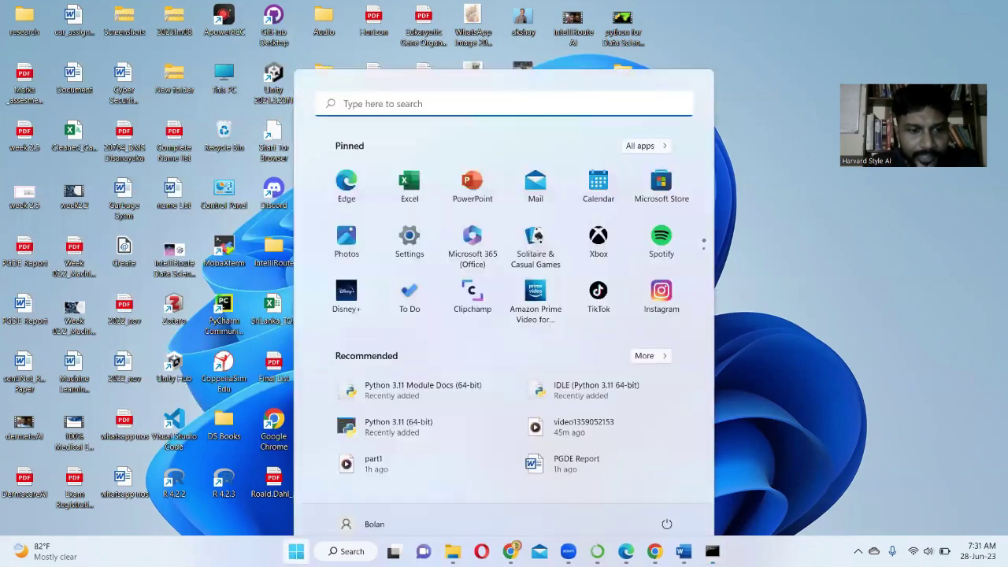
{"action": "type", "text": "cmd"}
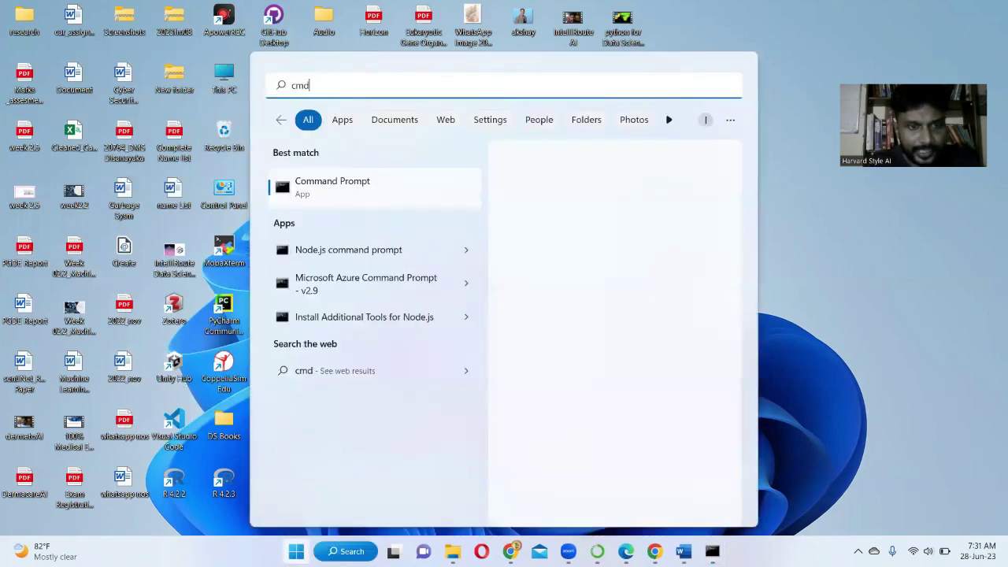
{"action": "key", "text": "Return"}
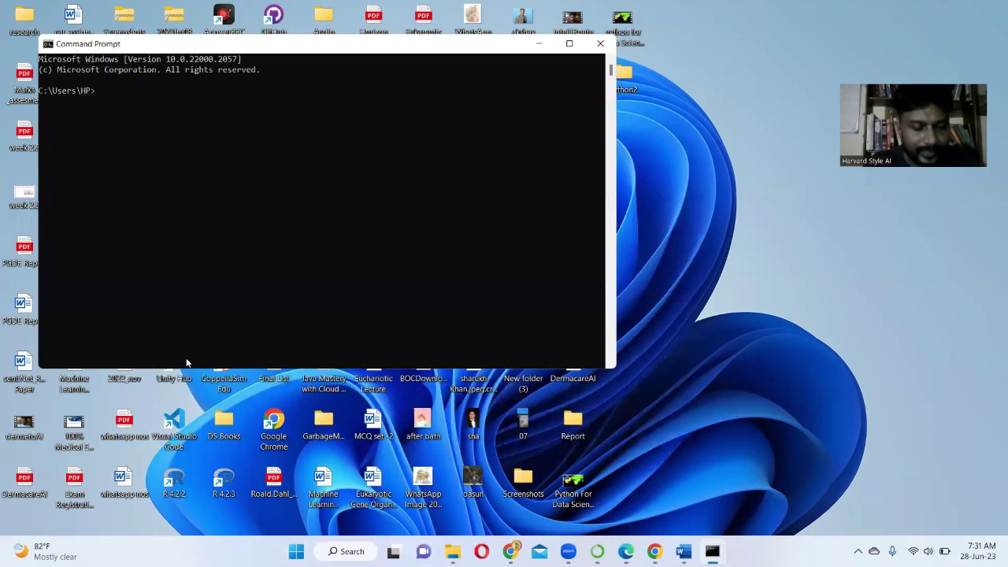
{"action": "type", "text": "py"}
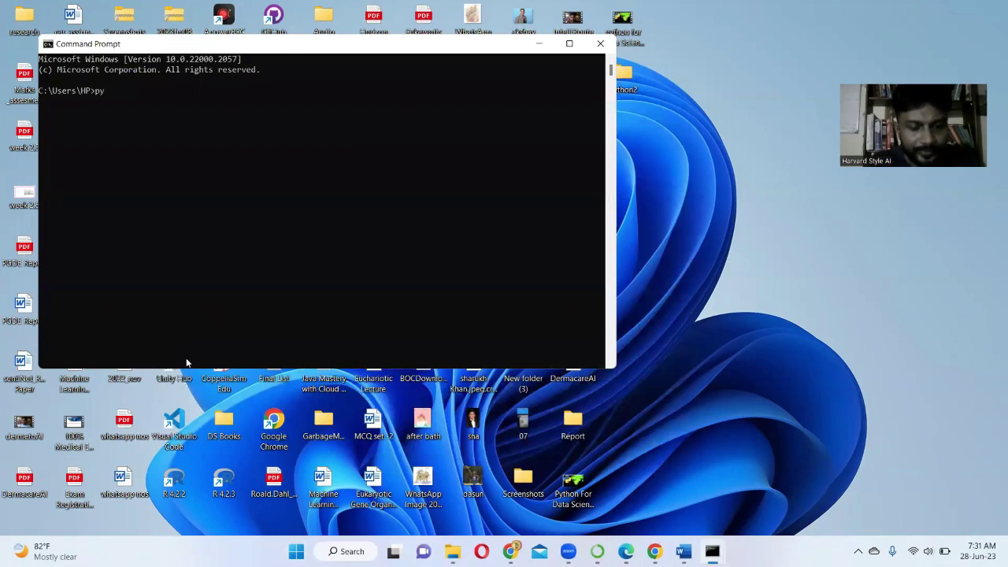
{"action": "type", "text": "thon --version"}
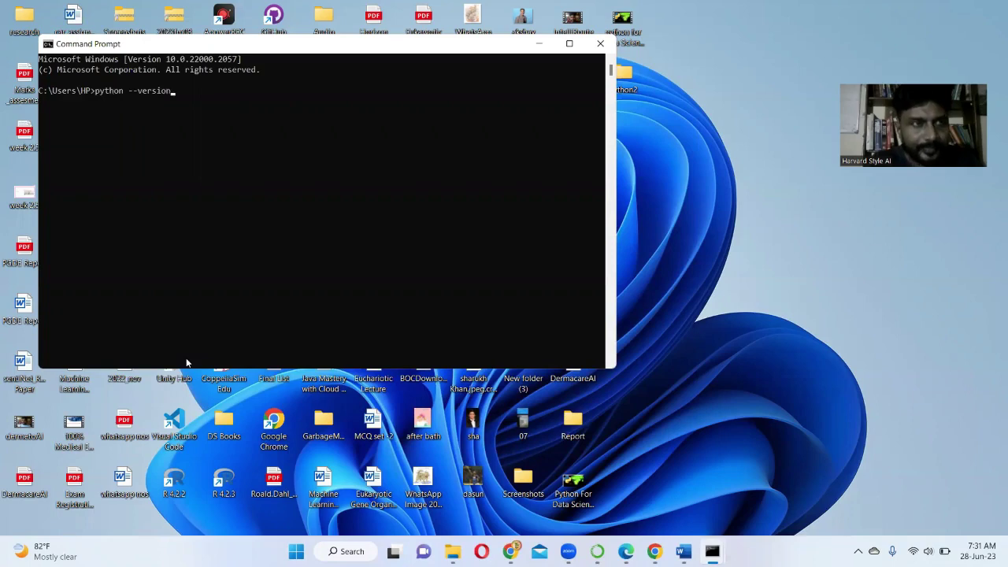
{"action": "key", "text": "Return"}
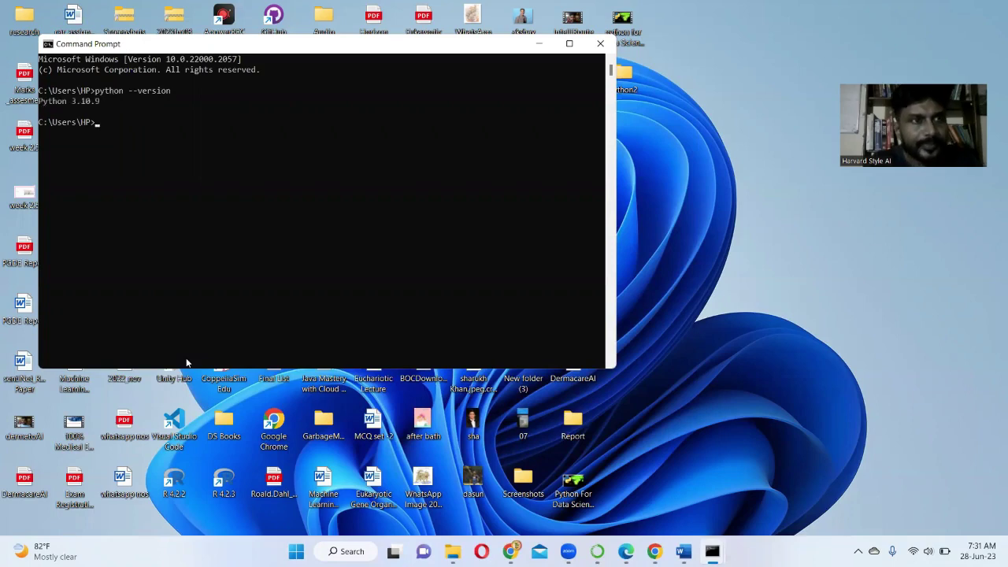